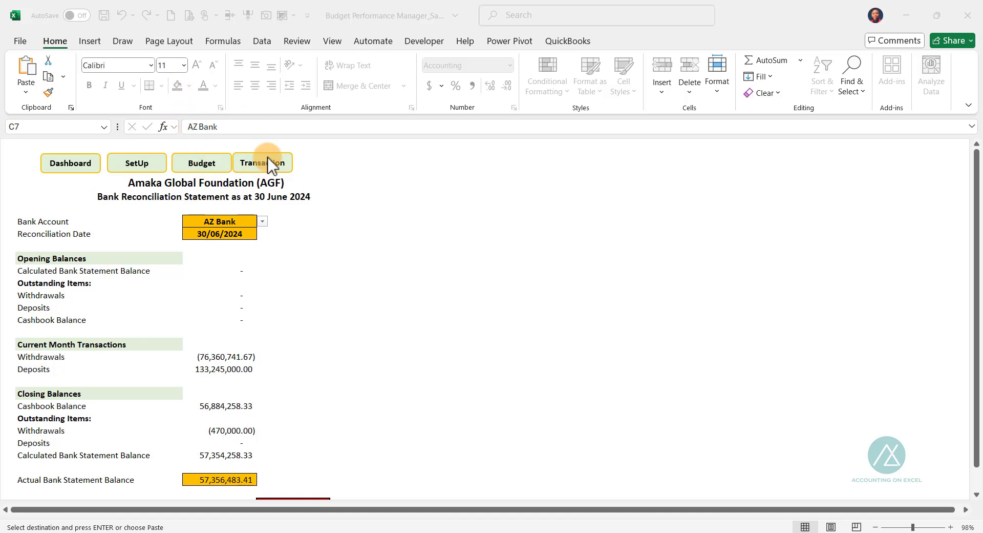
Look through the SetUp and Budget sheets, ending on the Transaction list
{"action": "left_click", "coordinate": [136, 163]}
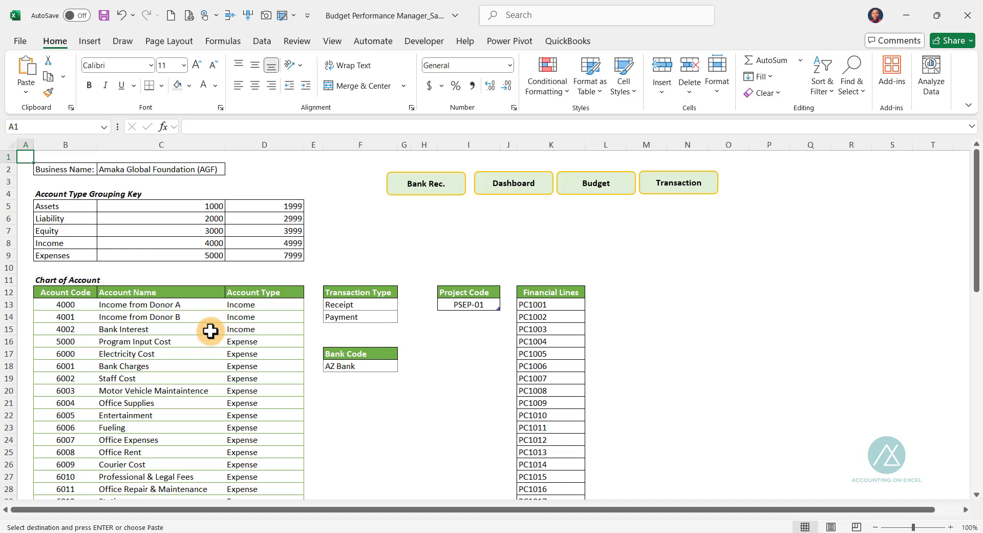
{"action": "left_click", "coordinate": [591, 186]}
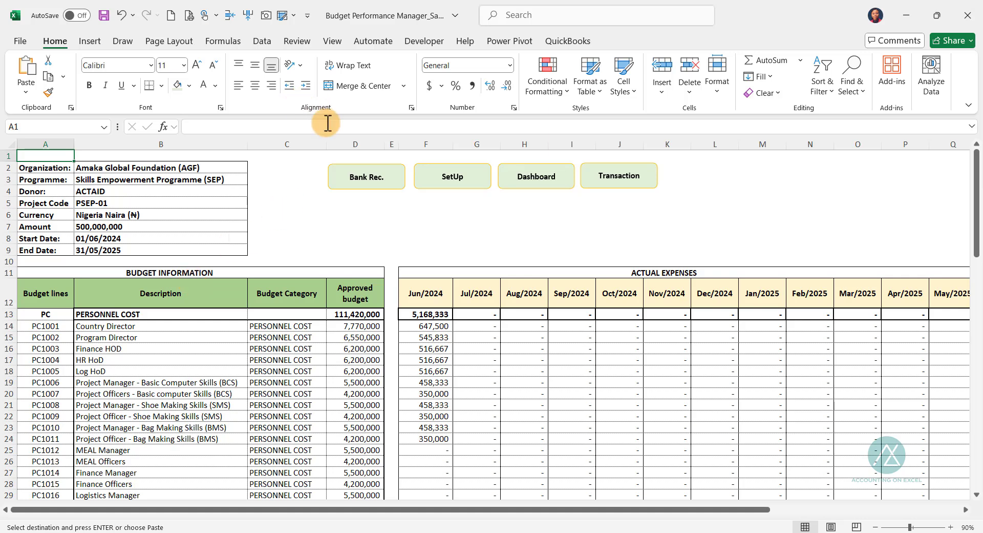
{"action": "left_click", "coordinate": [621, 180]}
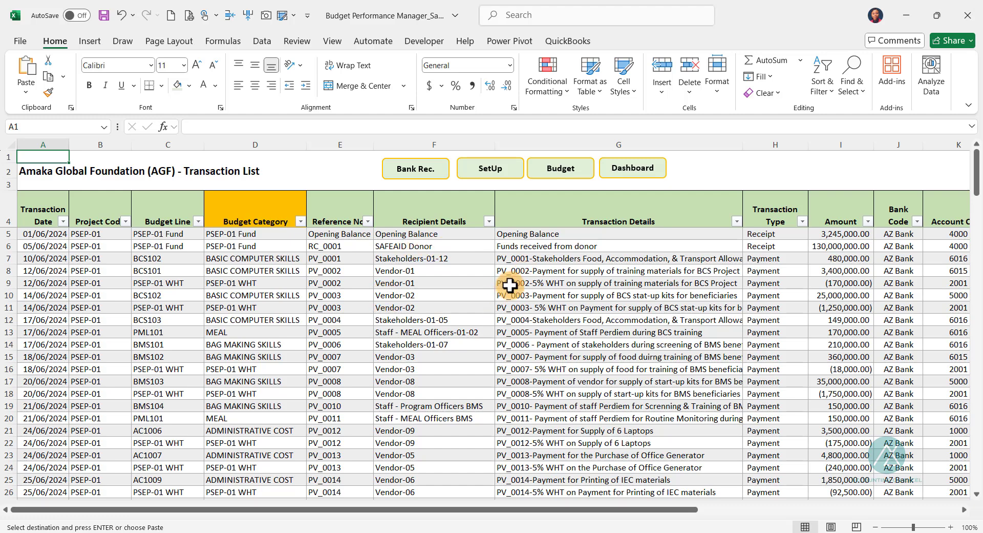
Review the Budget sheet's budget lines, monthly actual expenses and budget analysis columns
{"action": "left_click", "coordinate": [539, 170]}
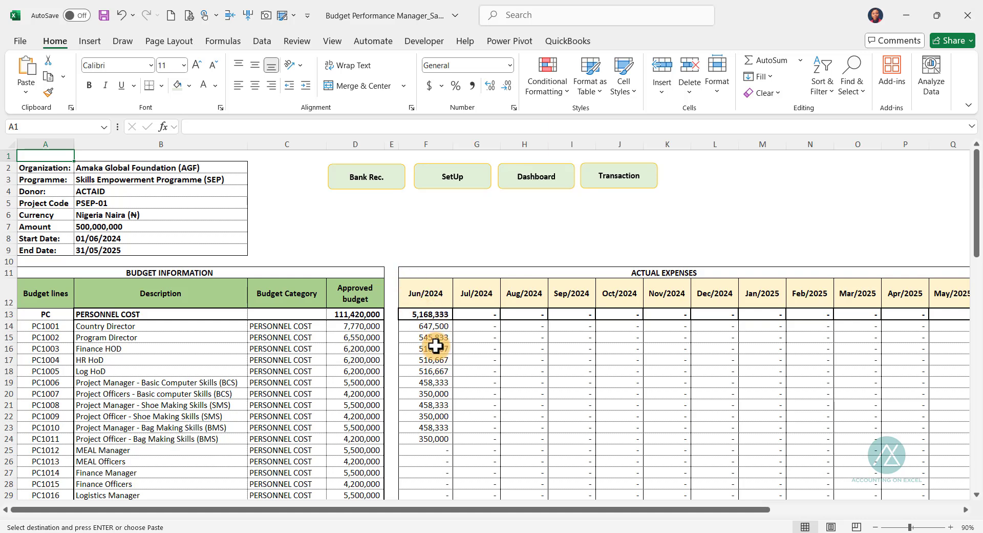
{"action": "scroll", "coordinate": [436, 349], "scroll_direction": "down", "scroll_amount": 8}
{"action": "scroll", "coordinate": [436, 350], "scroll_direction": "down", "scroll_amount": 2}
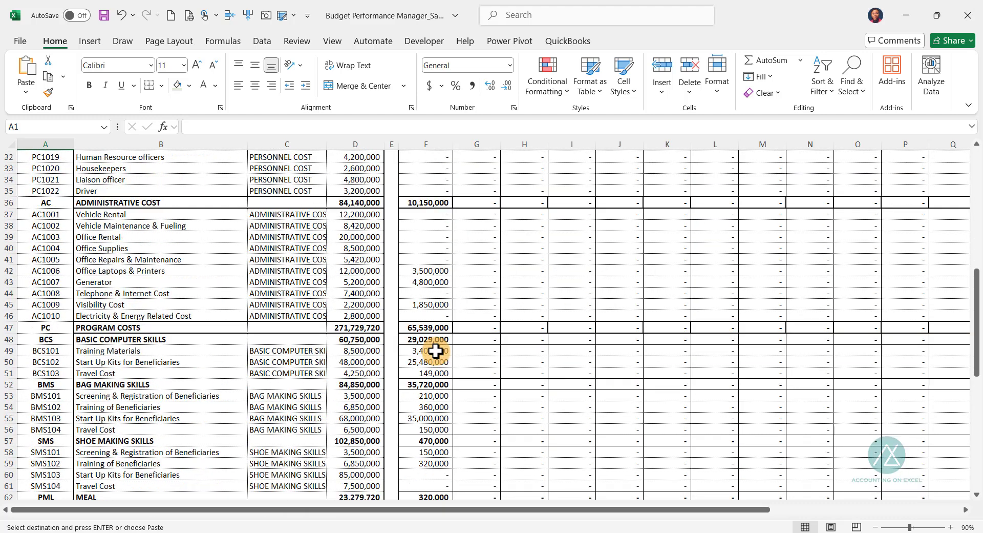
{"action": "scroll", "coordinate": [437, 346], "scroll_direction": "up", "scroll_amount": 10}
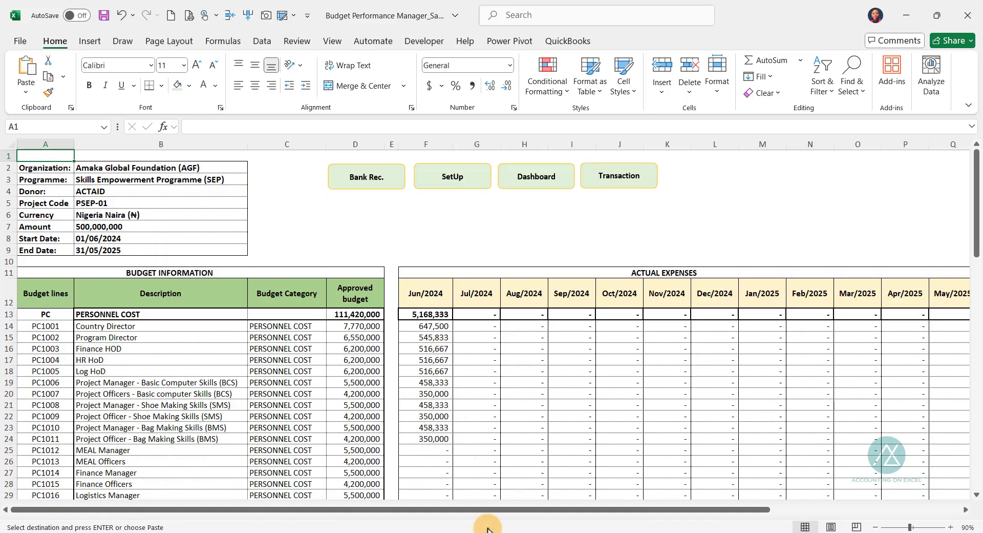
{"action": "left_click_drag", "start_coordinate": [491, 509], "coordinate": [733, 497]}
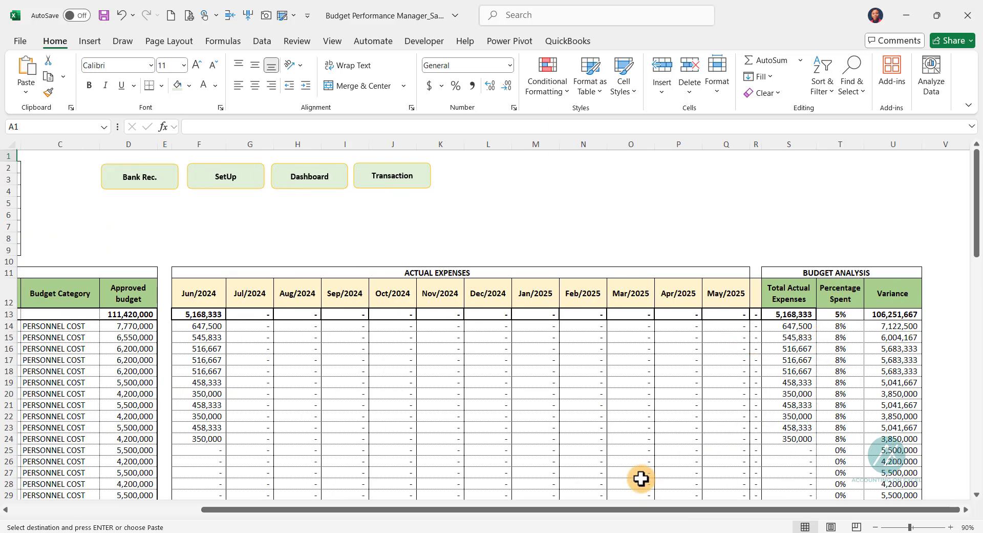
{"action": "left_click_drag", "start_coordinate": [531, 511], "coordinate": [341, 511]}
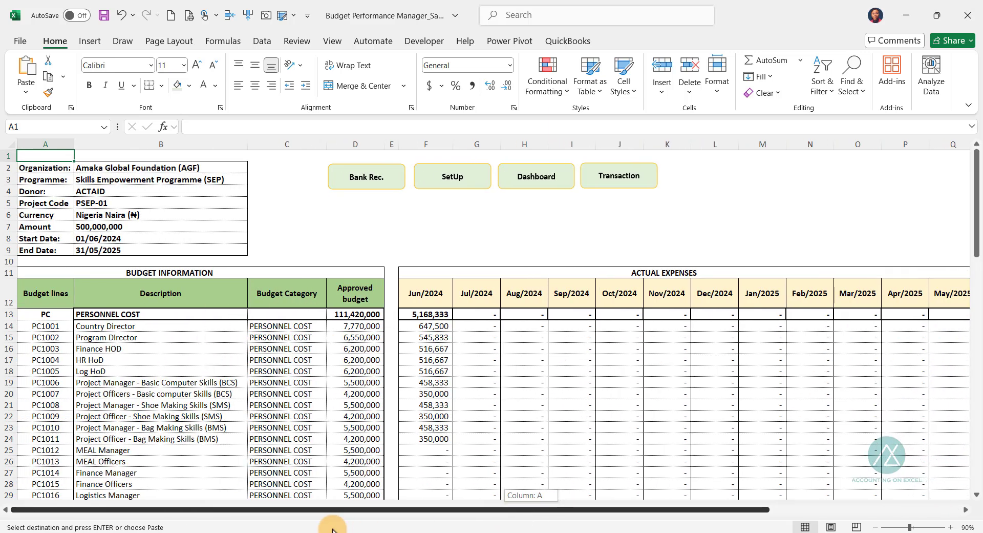
View the Transaction list and the Bank Reconciliation Statement in turn, ending on the reconciliation statement
{"action": "left_click", "coordinate": [620, 183]}
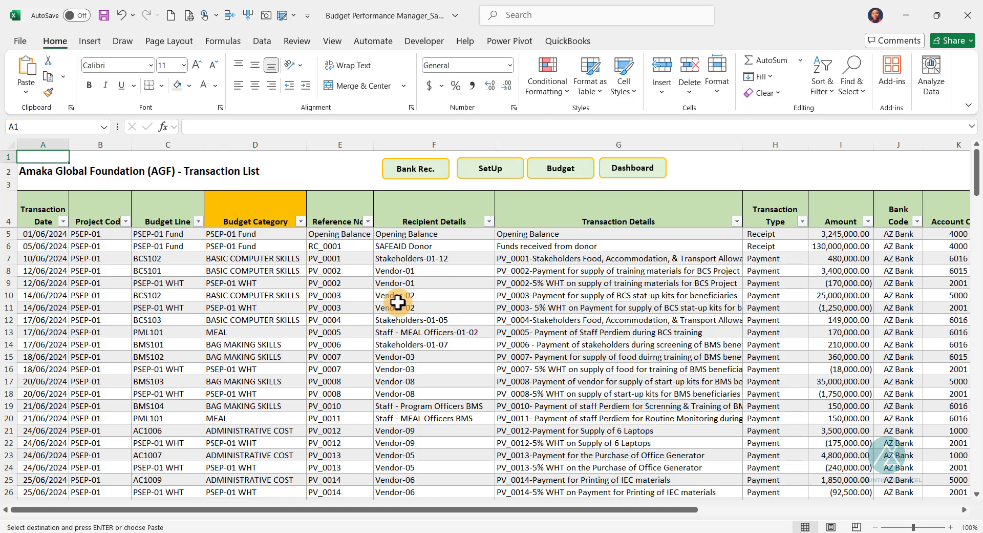
{"action": "left_click", "coordinate": [430, 174]}
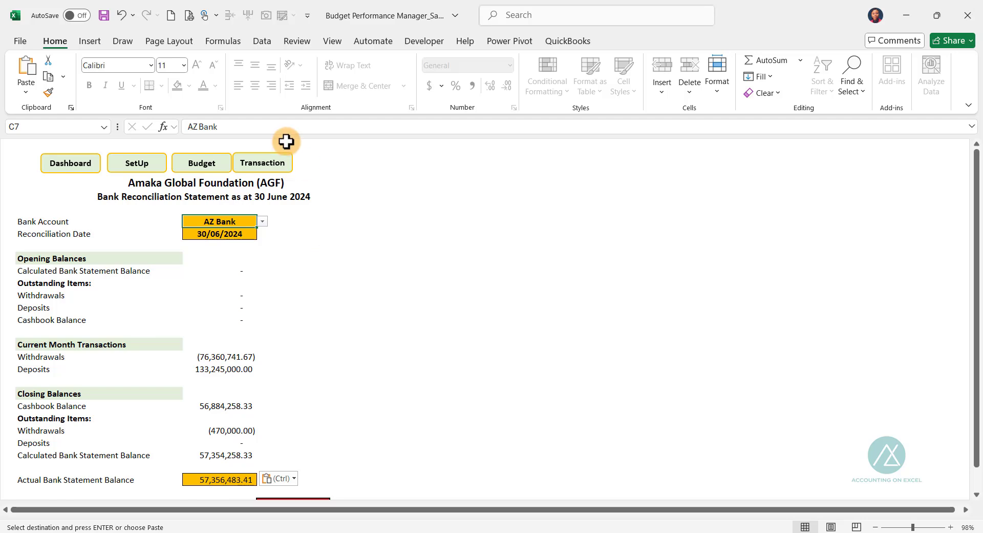
{"action": "left_click", "coordinate": [272, 161]}
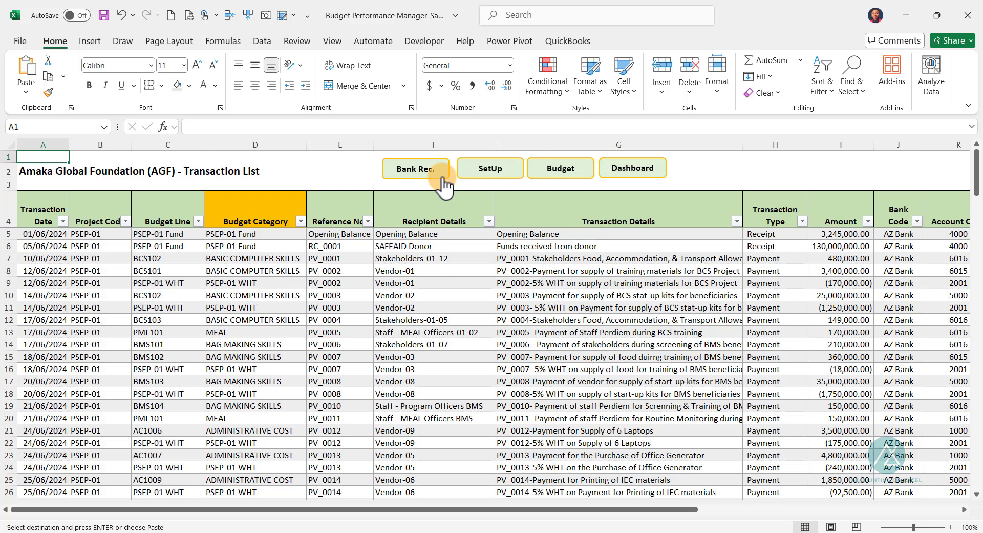
{"action": "left_click", "coordinate": [421, 171]}
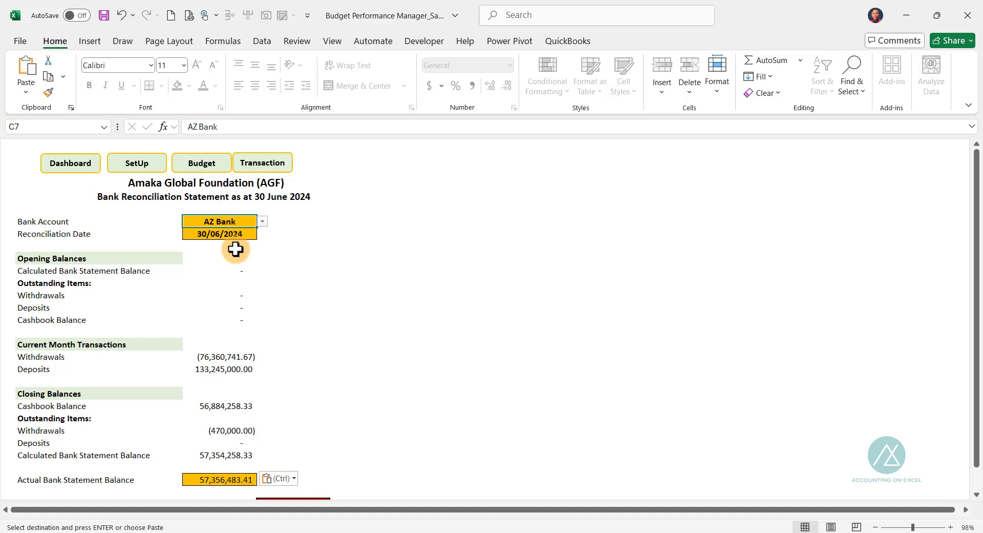
Examine the Bank Reconciliation Statement from its bank account choices down to the actual bank statement balance and unreconciled difference
{"action": "scroll", "coordinate": [235, 246], "scroll_direction": "down", "scroll_amount": 2}
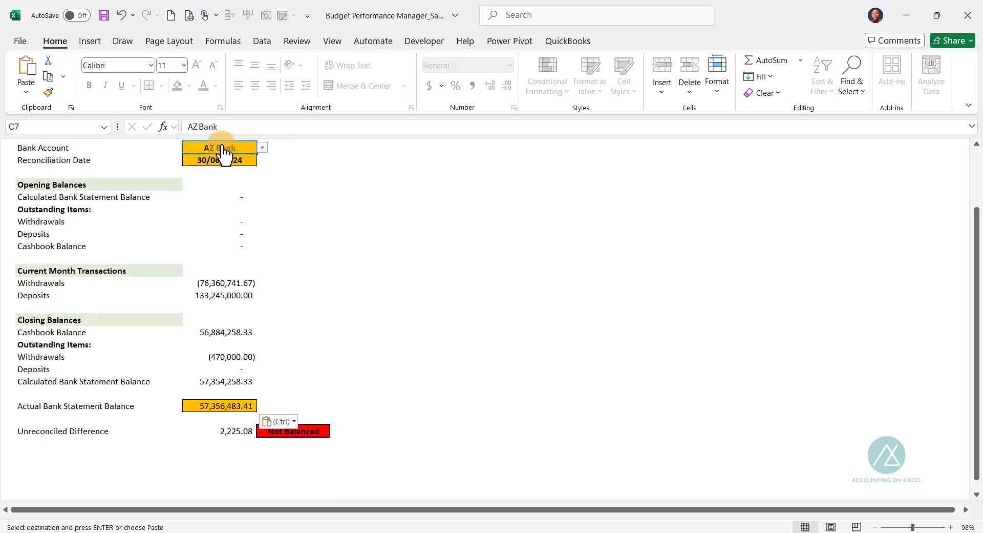
{"action": "key", "text": "alt+Down"}
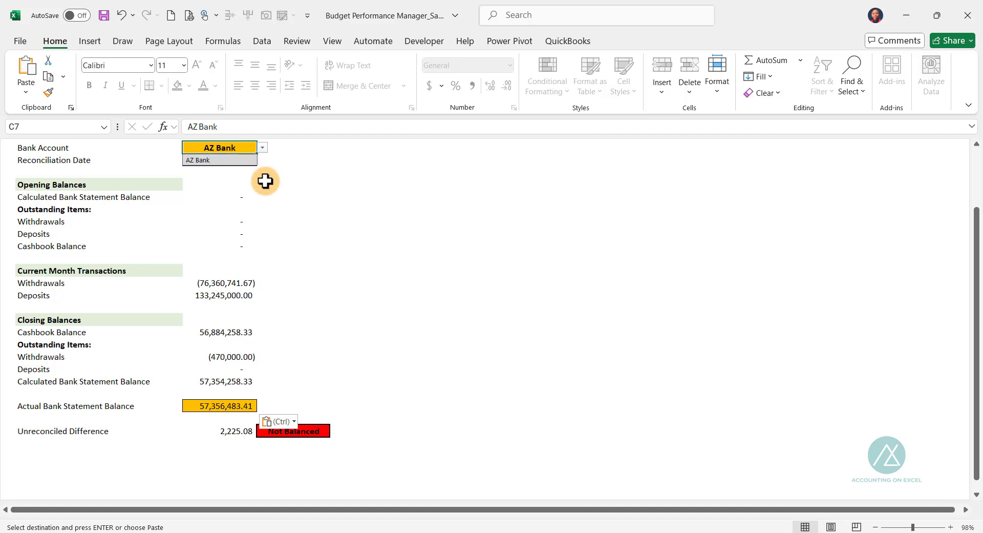
{"action": "left_click", "coordinate": [221, 404]}
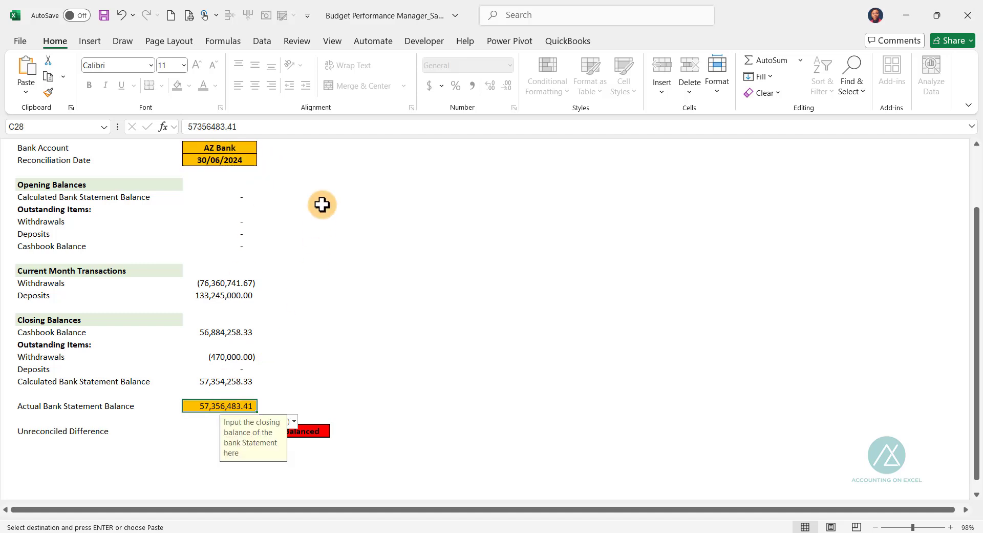
{"action": "scroll", "coordinate": [300, 249], "scroll_direction": "up", "scroll_amount": 2}
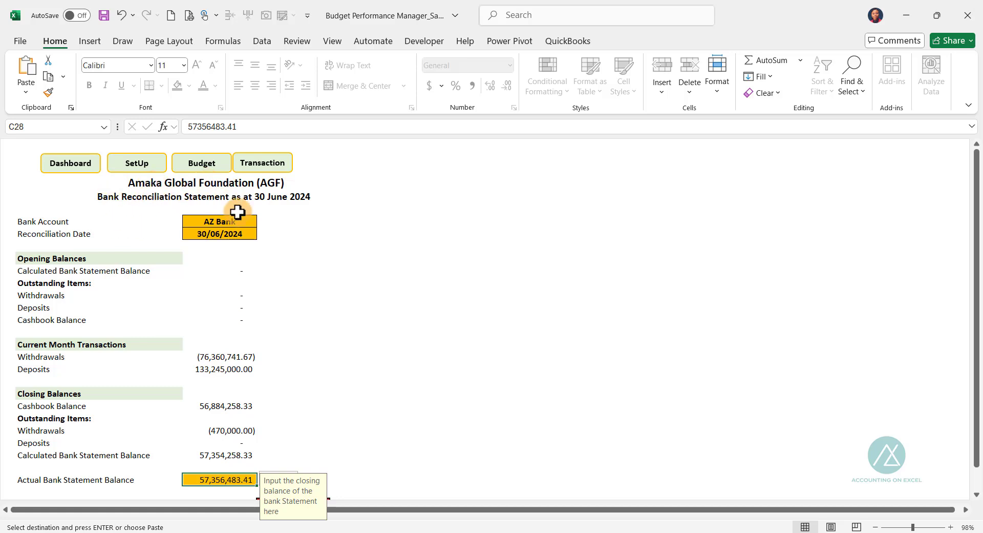
{"action": "scroll", "coordinate": [85, 230], "scroll_direction": "down", "scroll_amount": 2}
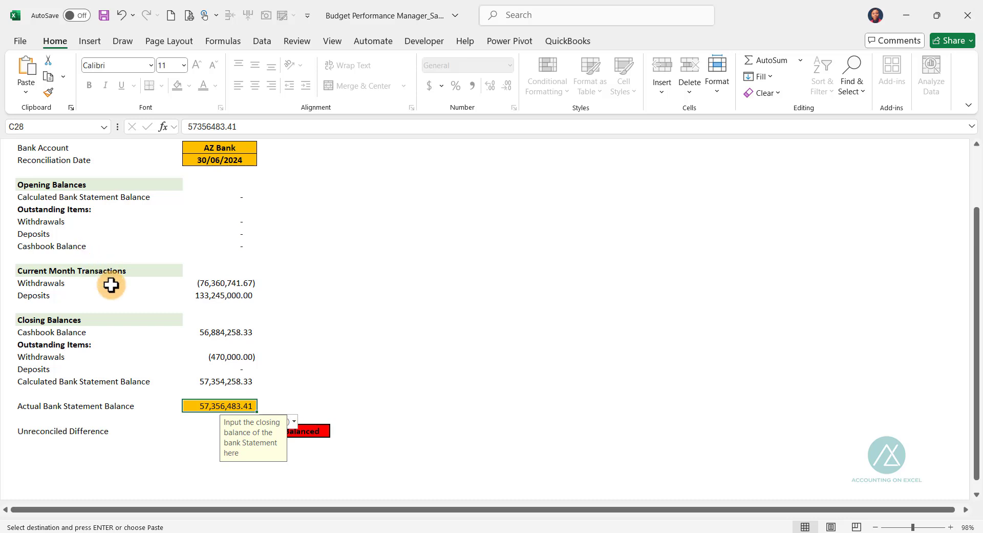
{"action": "scroll", "coordinate": [111, 285], "scroll_direction": "up", "scroll_amount": 2}
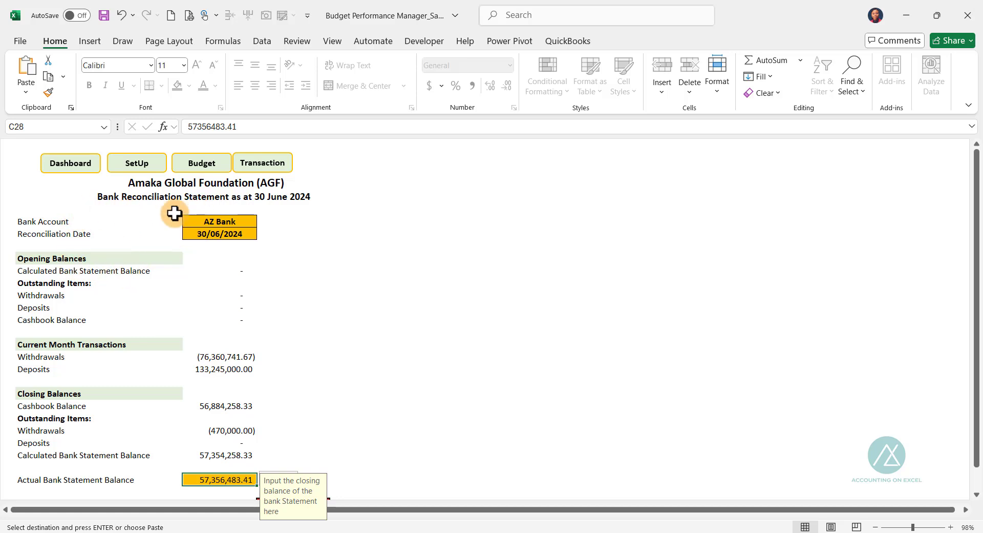
Inspect the input cells for the bank account, reconciliation date and actual bank statement balance
{"action": "left_click", "coordinate": [209, 218]}
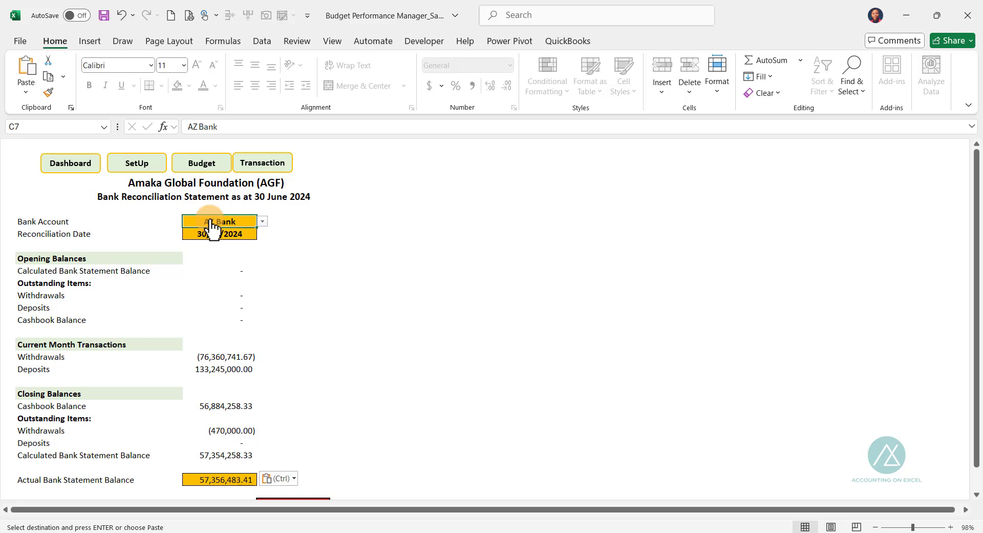
{"action": "left_click", "coordinate": [218, 232]}
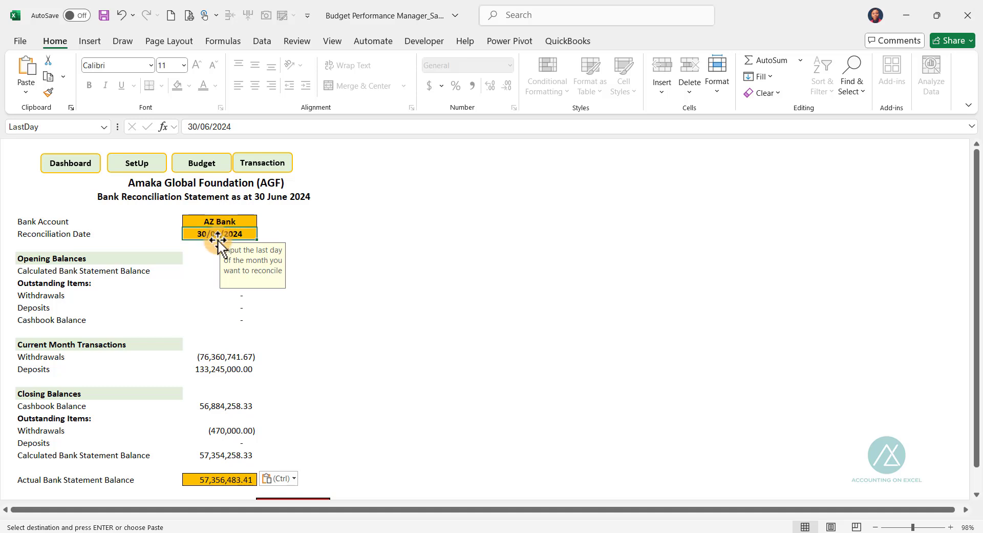
{"action": "scroll", "coordinate": [196, 302], "scroll_direction": "down", "scroll_amount": 5}
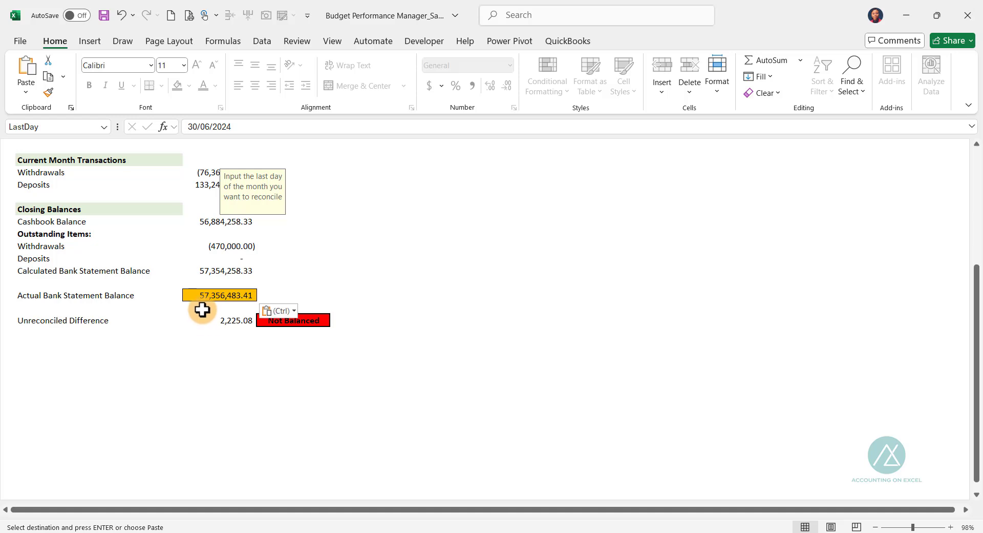
{"action": "left_click", "coordinate": [207, 294]}
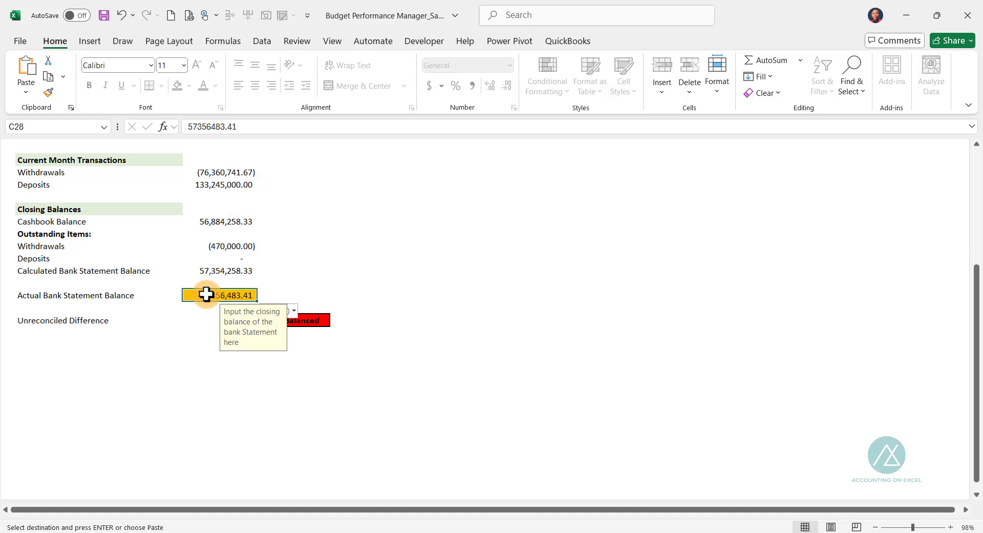
Switch to the Bank Statements workbook, clear the pending copy selection and review the June 2024 statement down to its closing balance
{"action": "key", "text": "alt+Tab"}
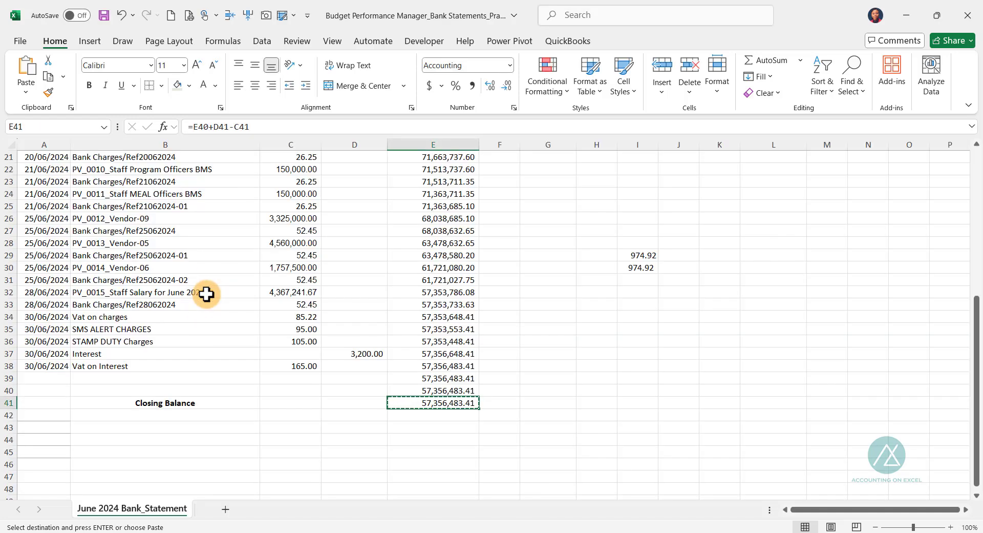
{"action": "key", "text": "Escape"}
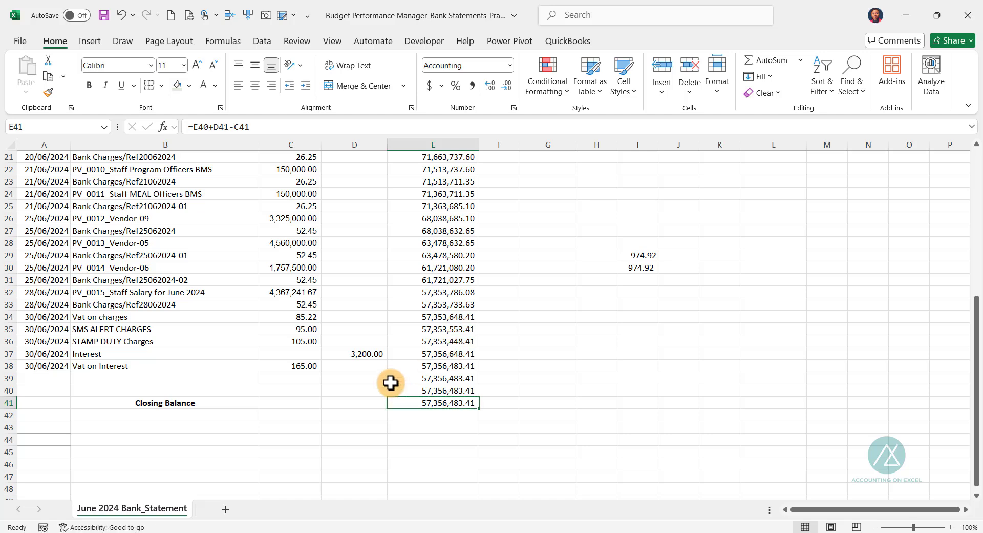
{"action": "scroll", "coordinate": [382, 300], "scroll_direction": "up", "scroll_amount": 7}
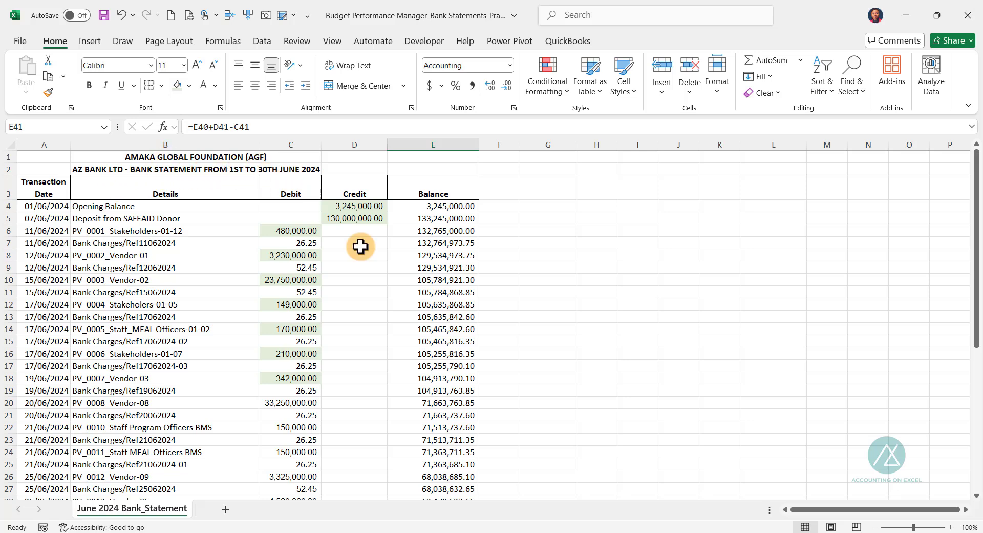
{"action": "scroll", "coordinate": [388, 287], "scroll_direction": "down", "scroll_amount": 8}
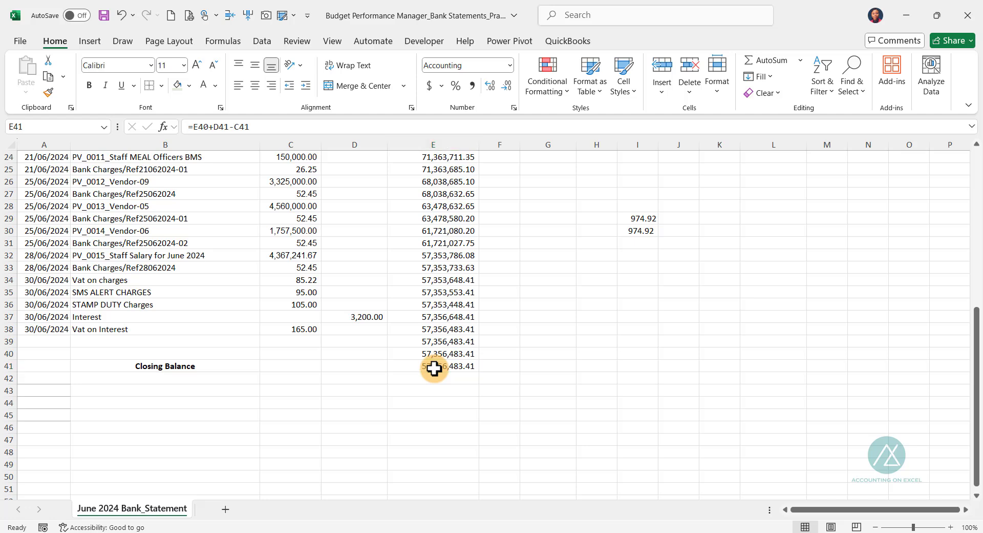
Return to the Budget Performance Manager workbook and recheck the reconciliation date, bank account and actual bank statement balance cells
{"action": "key", "text": "ctrl+Tab"}
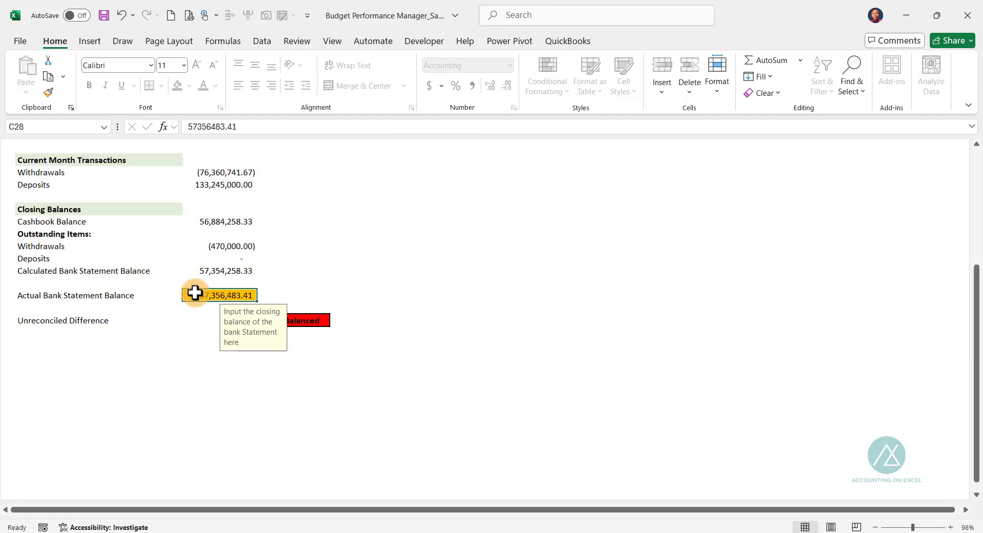
{"action": "scroll", "coordinate": [291, 206], "scroll_direction": "up", "scroll_amount": 4}
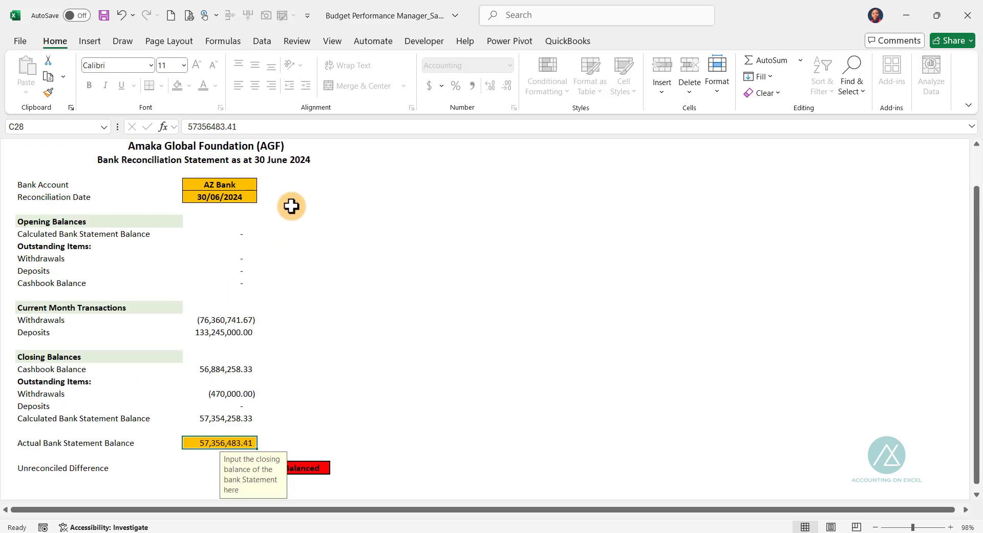
{"action": "left_click", "coordinate": [238, 197]}
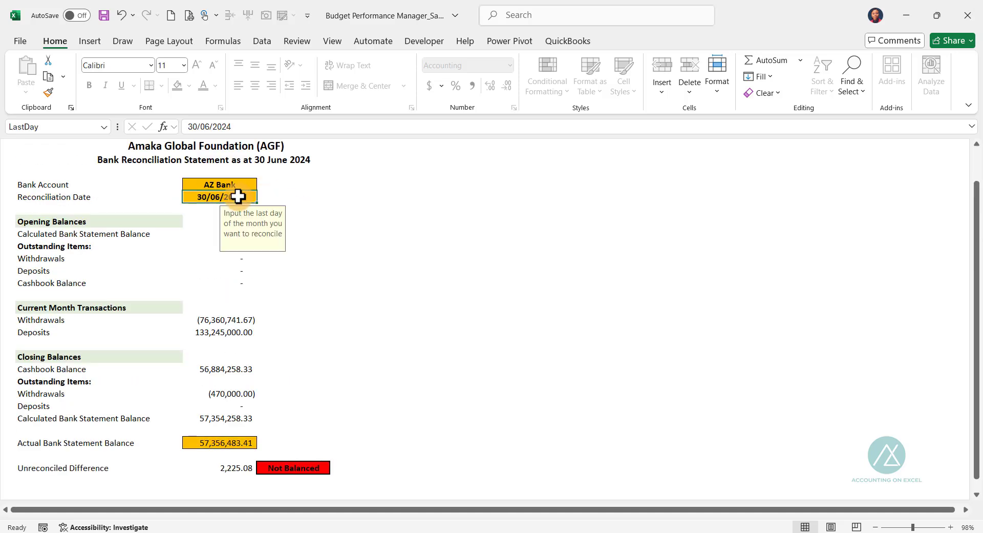
{"action": "left_click", "coordinate": [215, 185]}
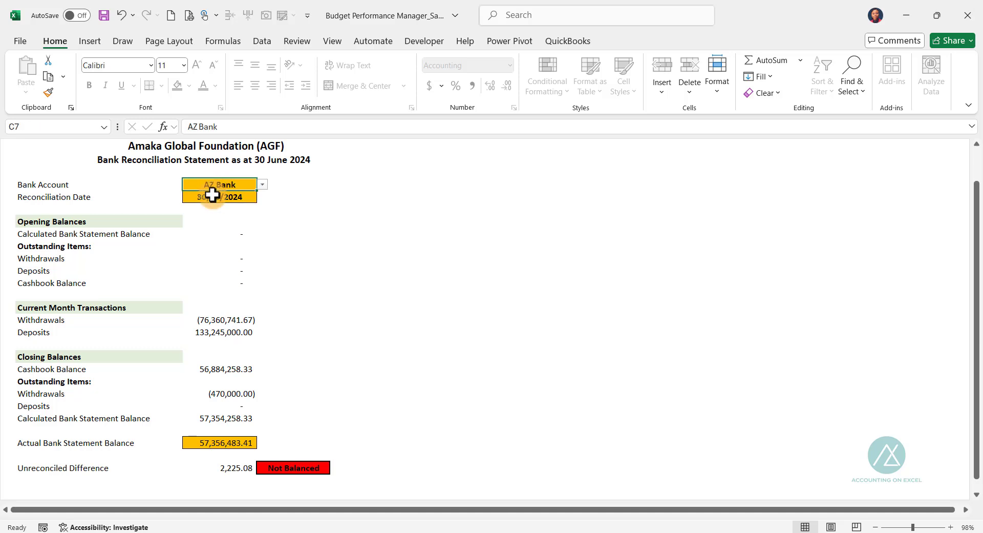
{"action": "left_click", "coordinate": [212, 196]}
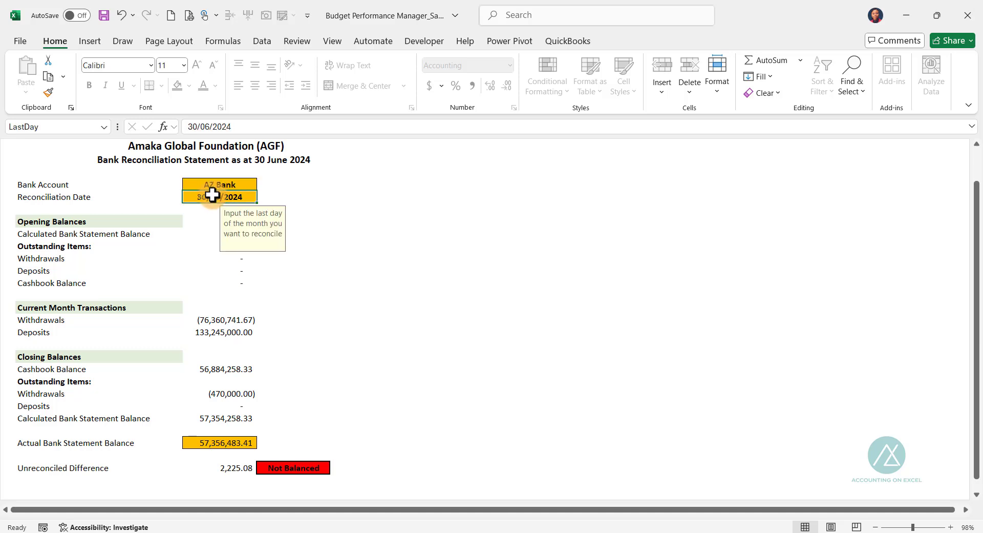
{"action": "left_click", "coordinate": [224, 445]}
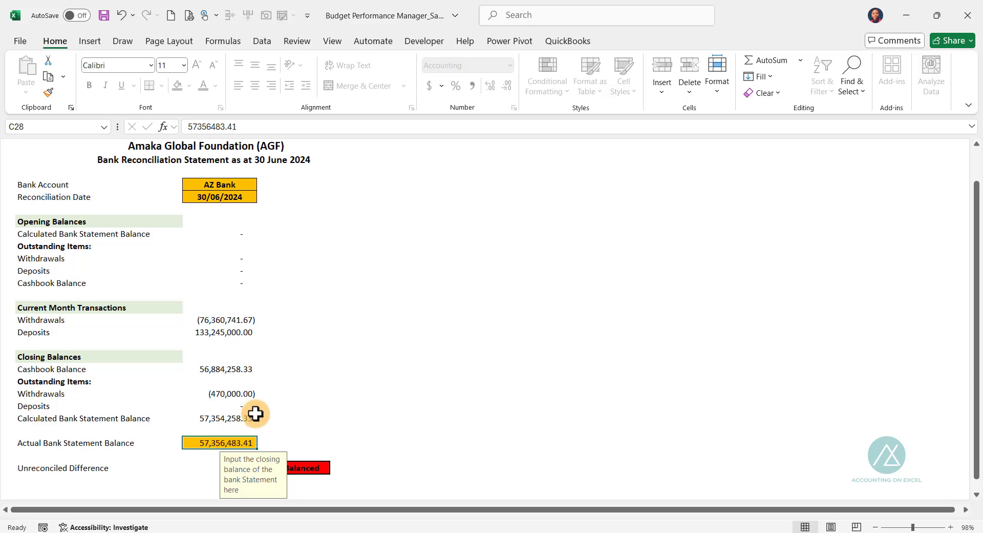
Select the reconciliation's bank account cell and open the Transaction list
{"action": "left_click", "coordinate": [232, 186]}
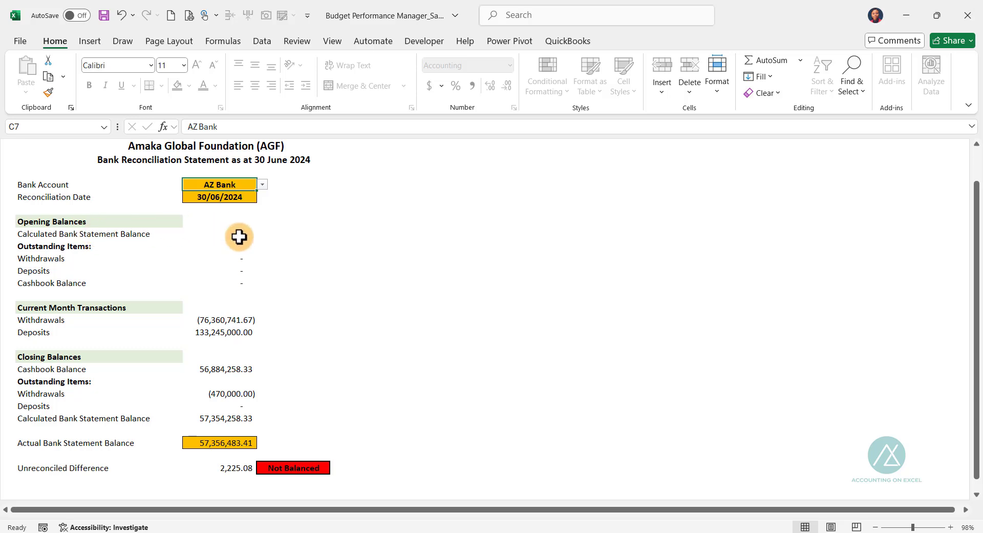
{"action": "scroll", "coordinate": [239, 236], "scroll_direction": "up", "scroll_amount": 1}
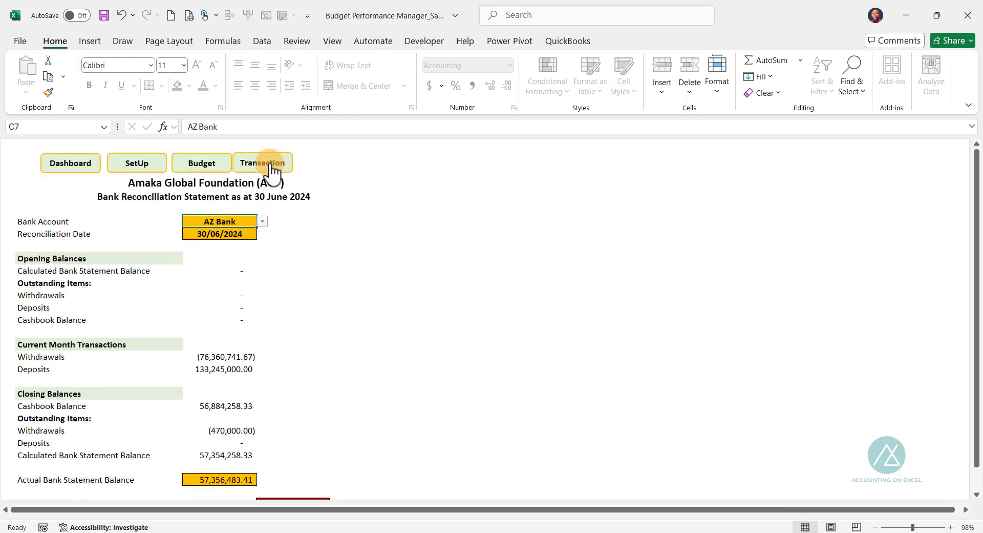
{"action": "left_click", "coordinate": [269, 163]}
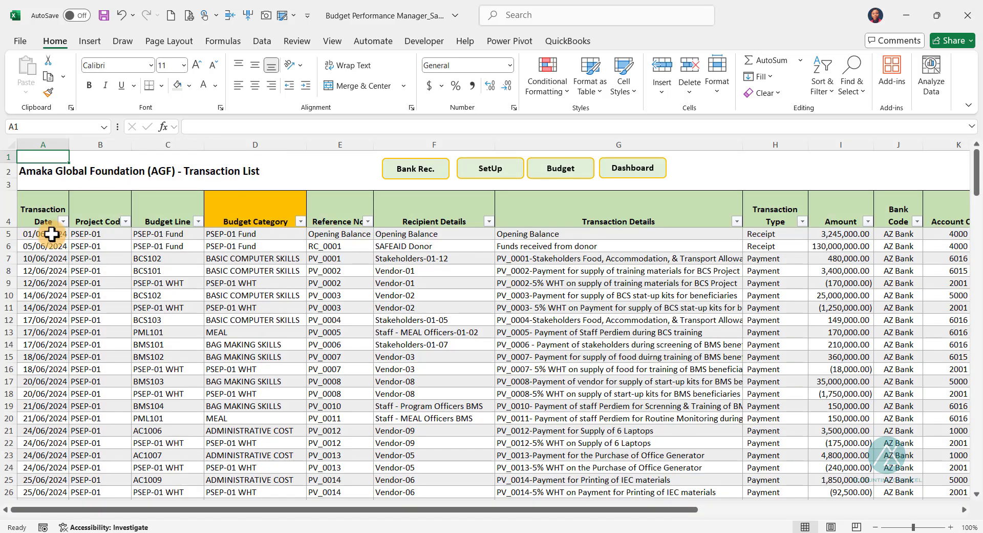
Set the Opening Balance row's transaction date to 31/05/2024
{"action": "double_click", "coordinate": [52, 234]}
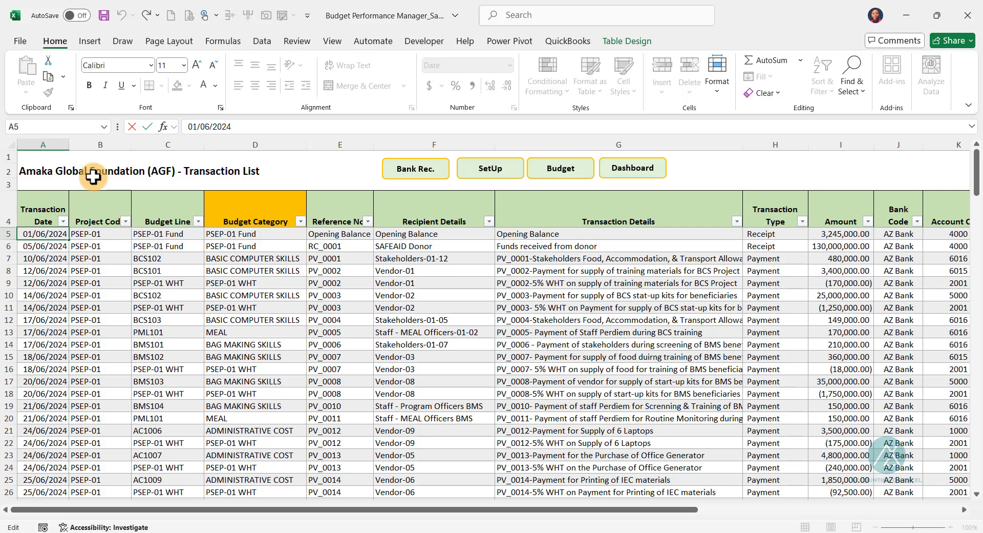
{"action": "type", "text": "3"}
{"action": "key", "text": "BackSpace"}
{"action": "type", "text": "5"}
{"action": "key", "text": "Return"}
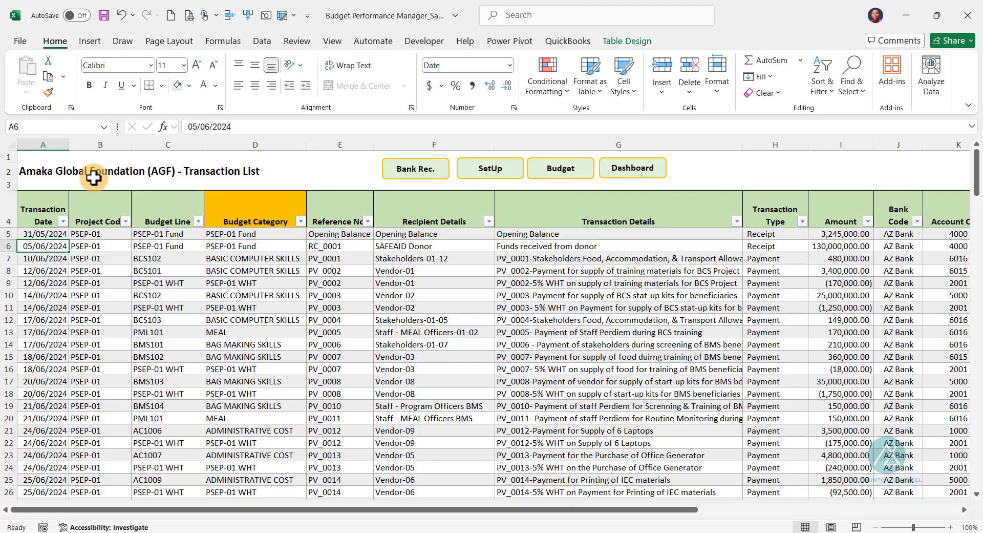
Set the Opening Balance row's bank statement date to 31/May/2024
{"action": "key", "text": "Up"}
{"action": "key", "text": "Right"}
{"action": "key", "text": "Right"}
{"action": "key", "text": "Right"}
{"action": "key", "text": "Right"}
{"action": "key", "text": "Right"}
{"action": "key", "text": "Right"}
{"action": "key", "text": "Right"}
{"action": "key", "text": "Right"}
{"action": "key", "text": "Right"}
{"action": "key", "text": "Right"}
{"action": "key", "text": "Right"}
{"action": "key", "text": "Right"}
{"action": "key", "text": "Right"}
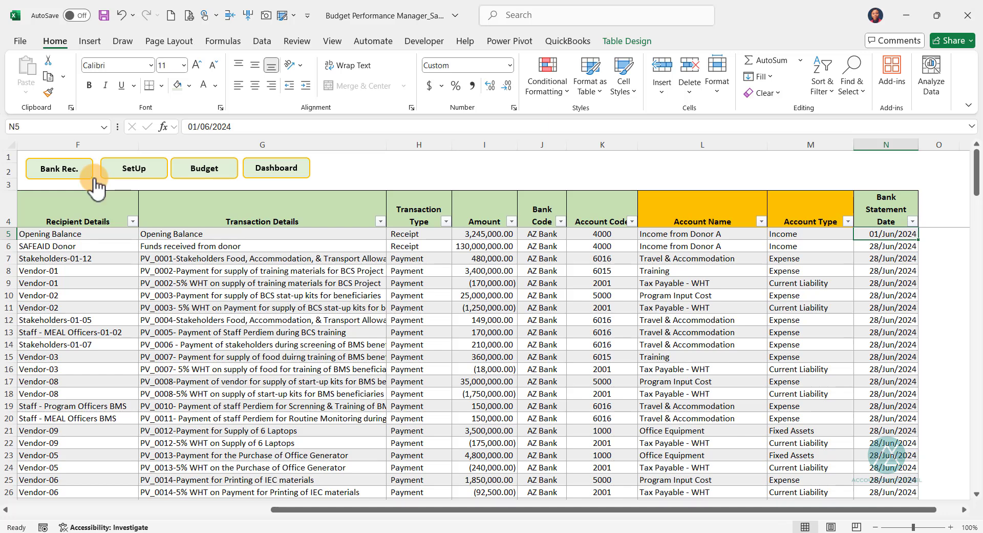
{"action": "double_click", "coordinate": [887, 234]}
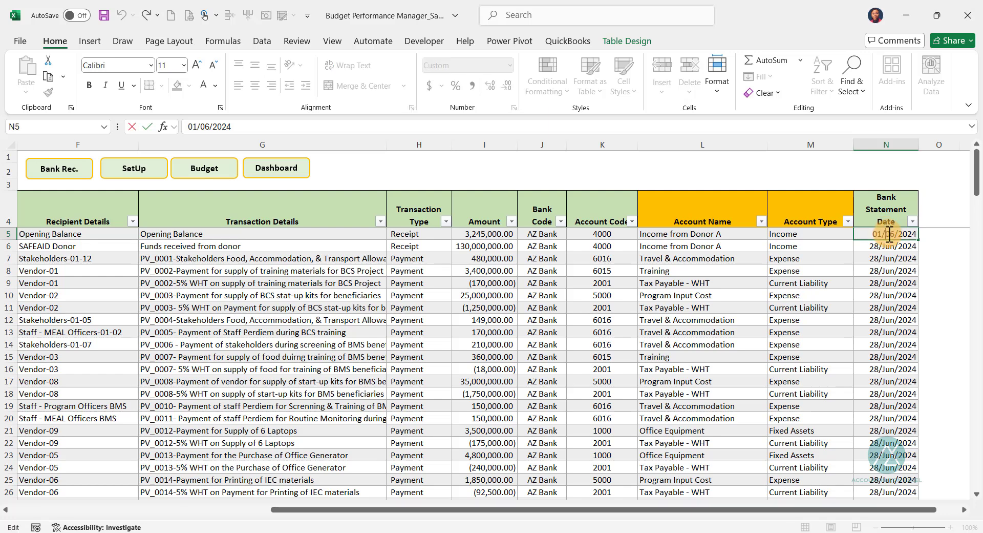
{"action": "left_click", "coordinate": [882, 233]}
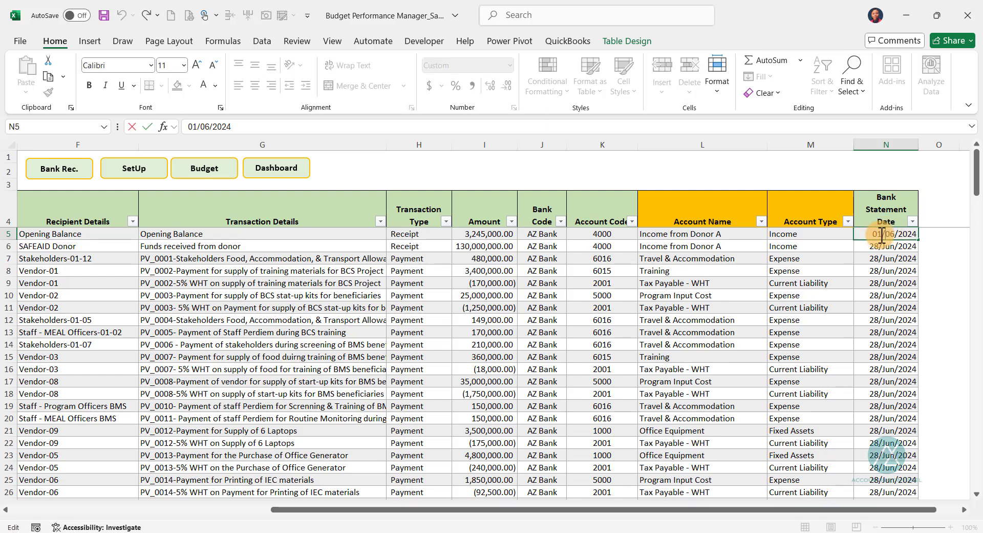
{"action": "key", "text": "BackSpace"}
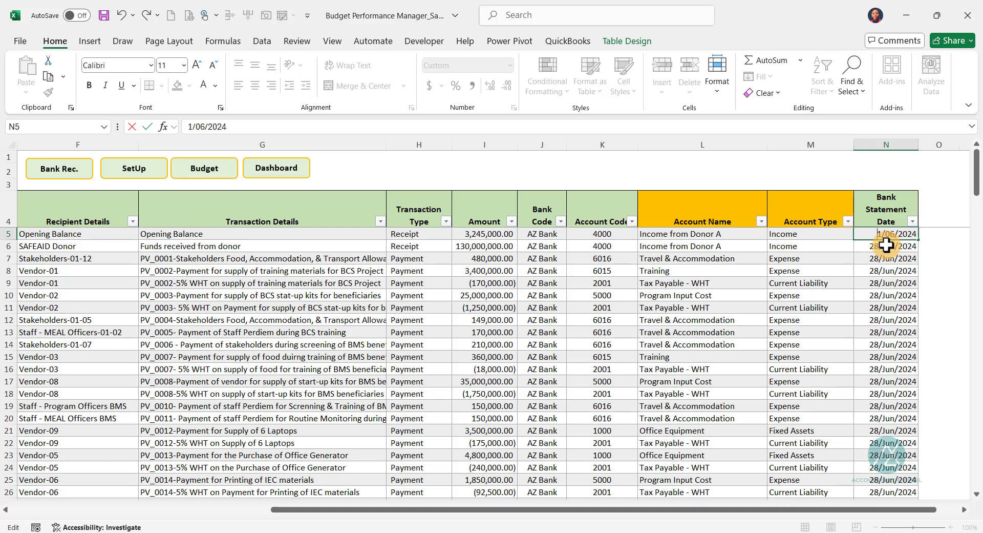
{"action": "type", "text": "3"}
{"action": "key", "text": "BackSpace"}
{"action": "type", "text": "5"}
{"action": "left_click", "coordinate": [887, 246]}
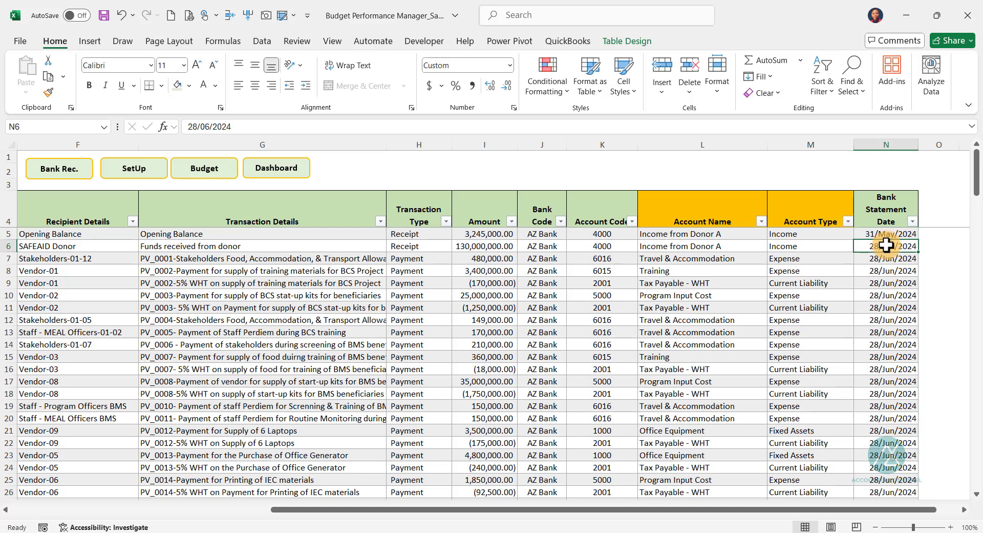
Review the bank reconciliation statement from its opening balances to the unreconciled difference, rechecking the opening balance date in the Transaction list
{"action": "left_click", "coordinate": [59, 169]}
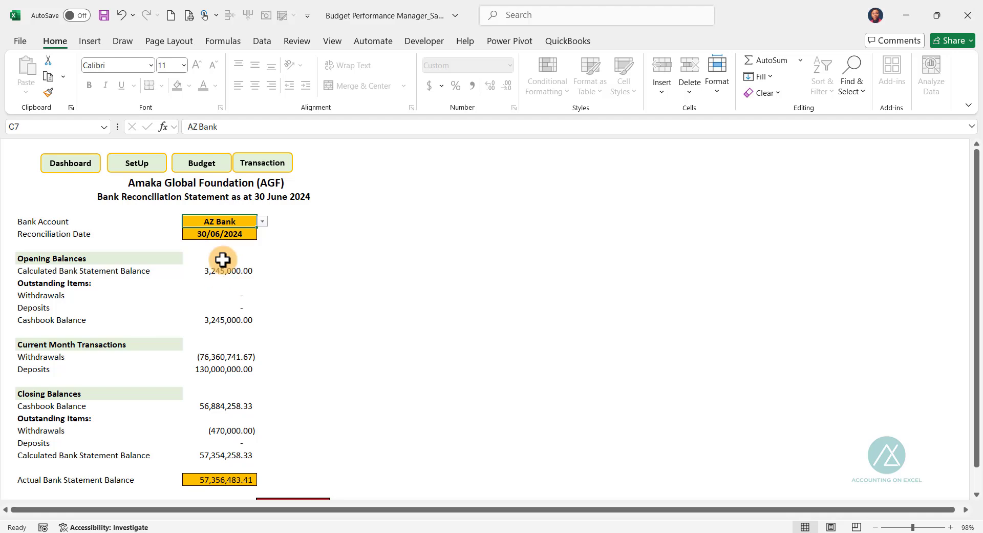
{"action": "left_click", "coordinate": [262, 163]}
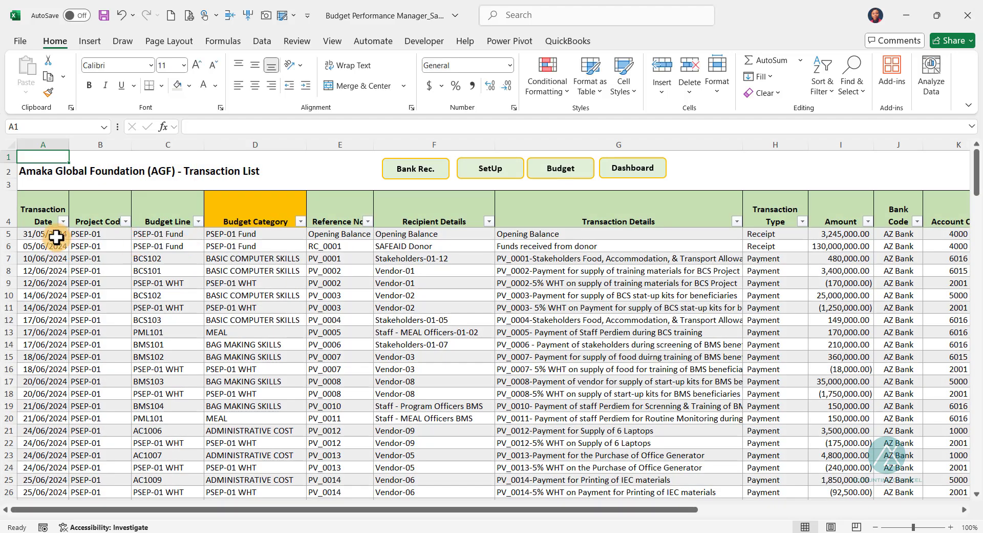
{"action": "left_click", "coordinate": [439, 167]}
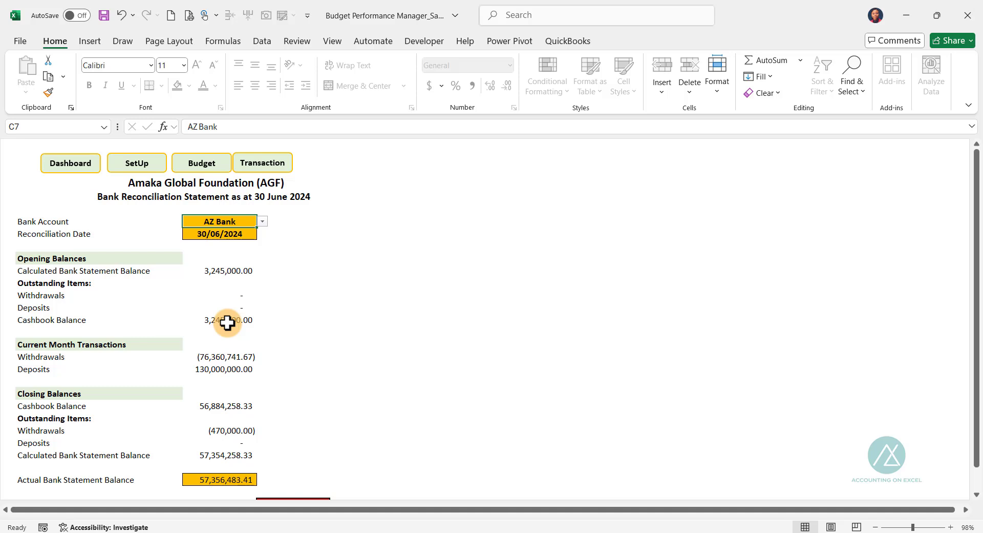
{"action": "scroll", "coordinate": [204, 363], "scroll_direction": "down", "scroll_amount": 2}
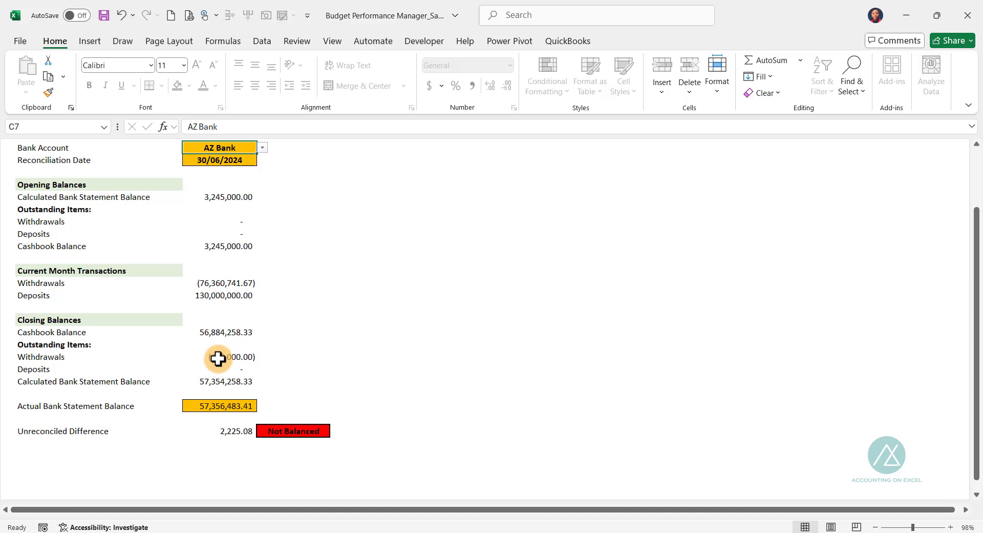
{"action": "scroll", "coordinate": [218, 358], "scroll_direction": "up", "scroll_amount": 2}
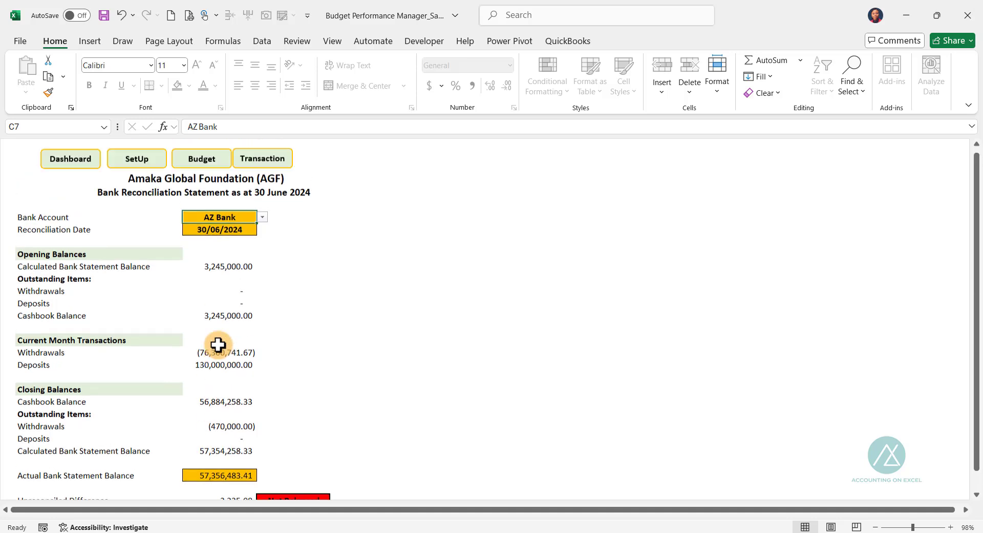
Open the Transaction list and switch to the Bank Statements workbook to review the June 2024 statement from its beginning
{"action": "left_click", "coordinate": [253, 164]}
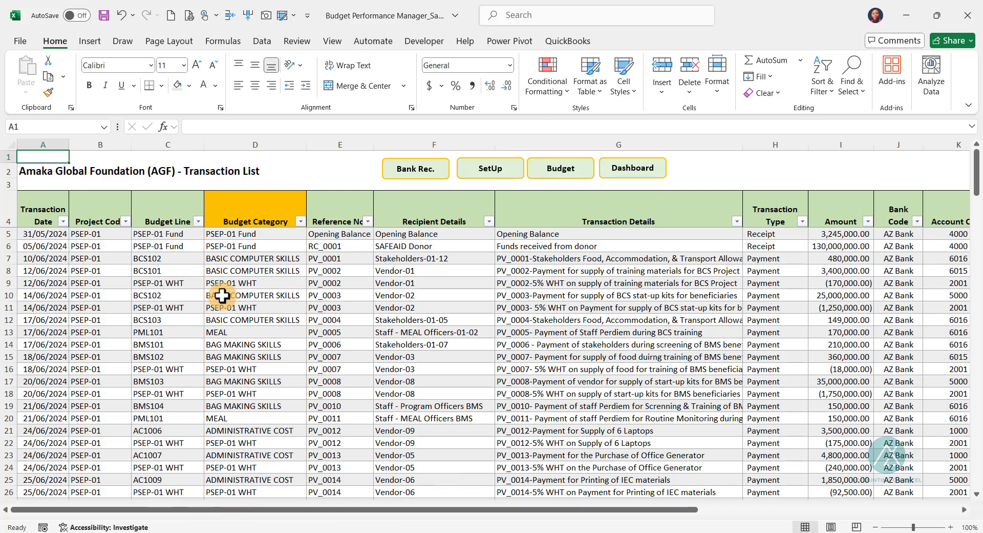
{"action": "key", "text": "alt+Tab"}
{"action": "left_click", "coordinate": [275, 245]}
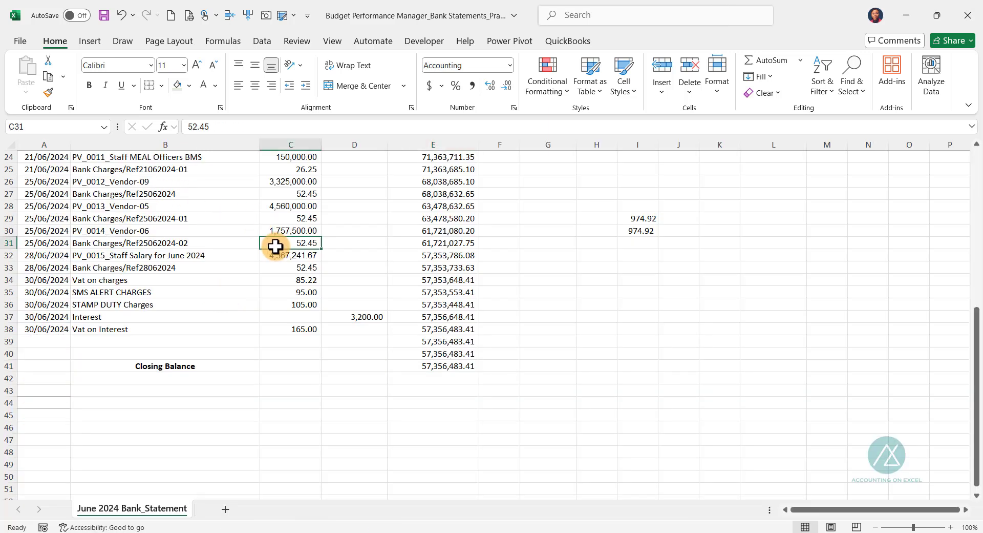
{"action": "scroll", "coordinate": [275, 244], "scroll_direction": "up", "scroll_amount": 8}
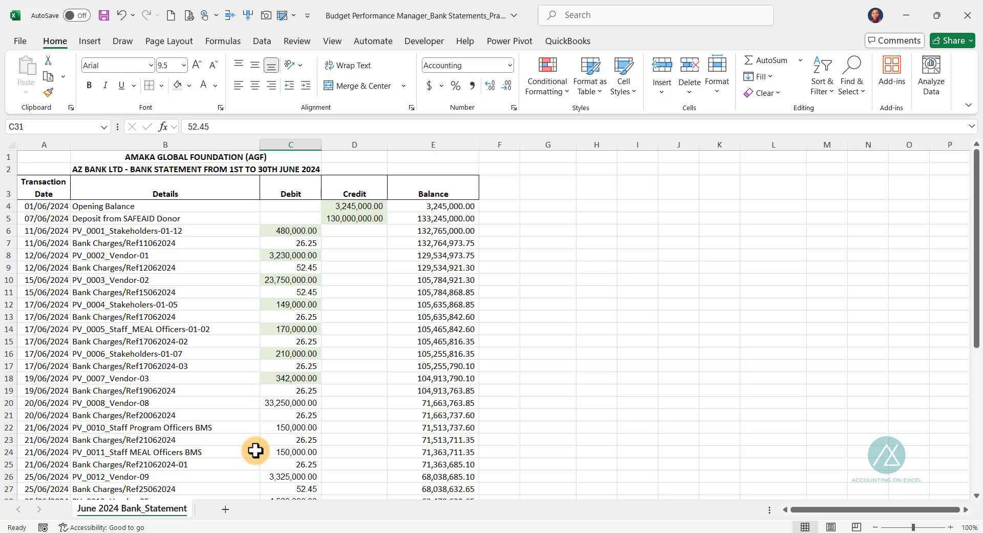
Compare the opening balance and donor receipt amounts in the Transaction list with the matching credits on the bank statement
{"action": "key", "text": "alt+Tab"}
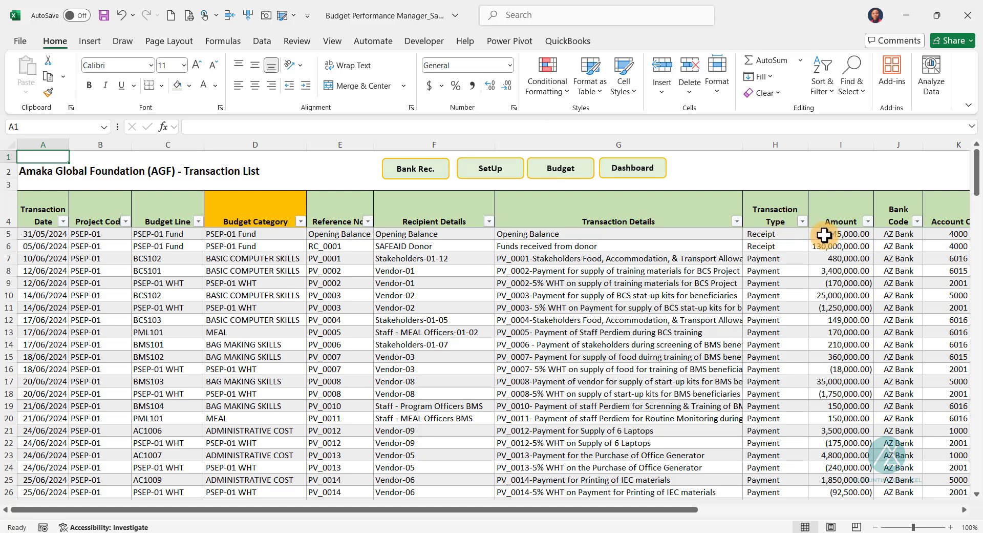
{"action": "mouse_move", "coordinate": [824, 234]}
{"action": "left_mouse_down"}
{"action": "mouse_move", "coordinate": [824, 256]}
{"action": "mouse_move", "coordinate": [824, 246]}
{"action": "left_mouse_up"}
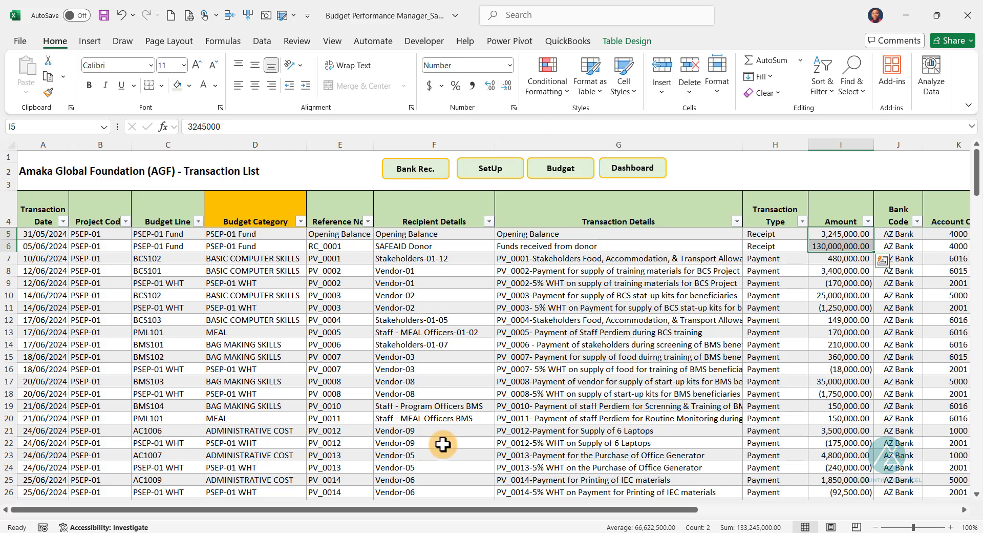
{"action": "key", "text": "alt+Tab"}
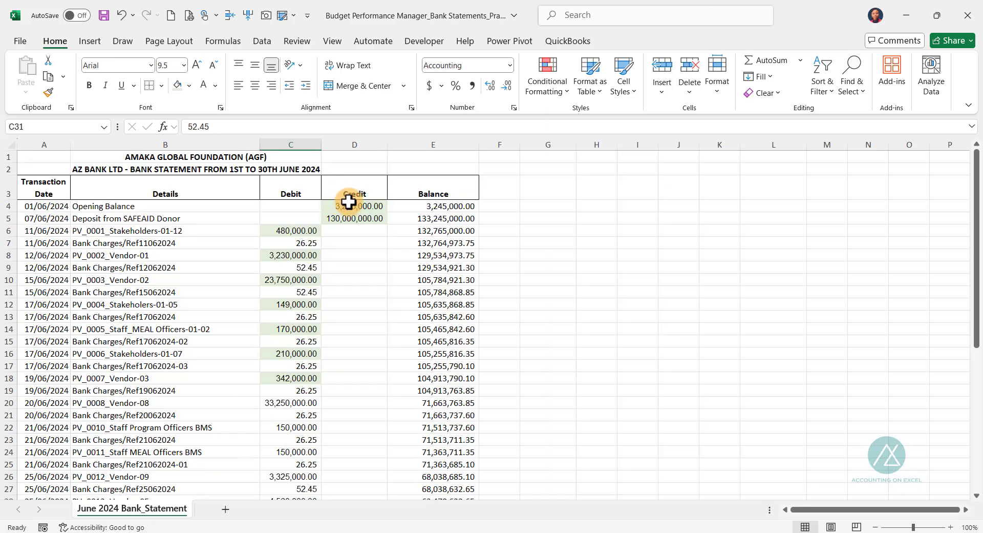
{"action": "left_click_drag", "start_coordinate": [349, 203], "coordinate": [344, 214]}
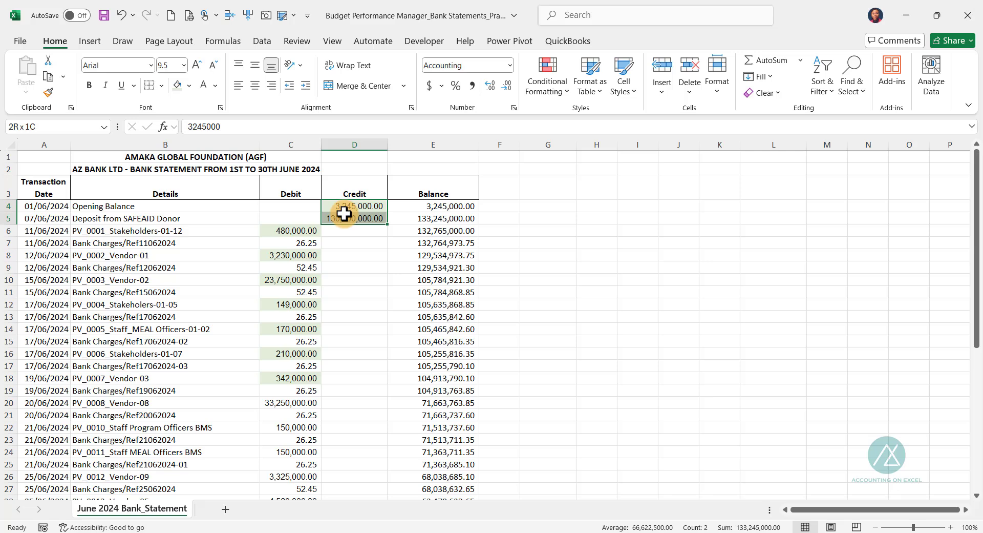
Compare the PV_0001 and PV_0002 debits on the bank statement with their payment amounts in the Transaction list
{"action": "left_click", "coordinate": [303, 232]}
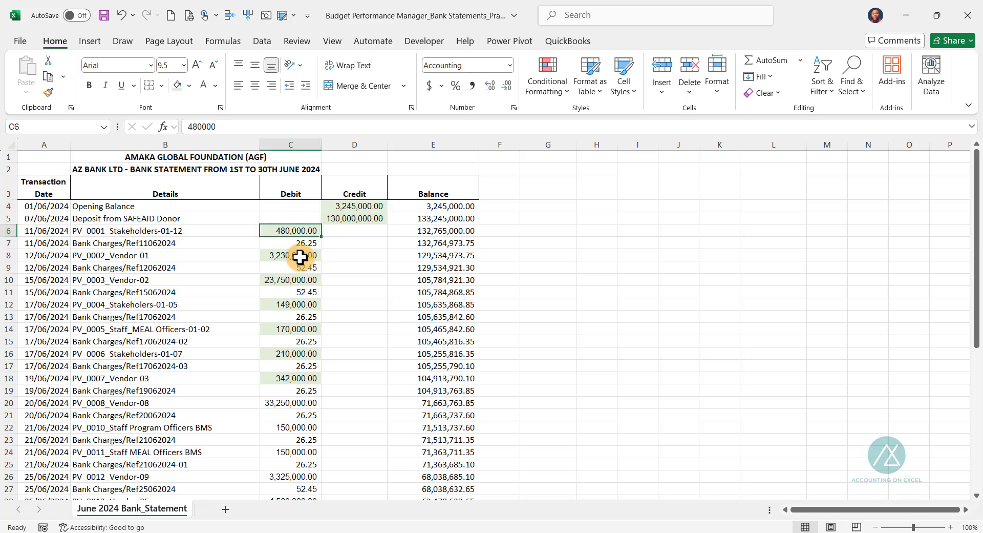
{"action": "left_click", "coordinate": [299, 257]}
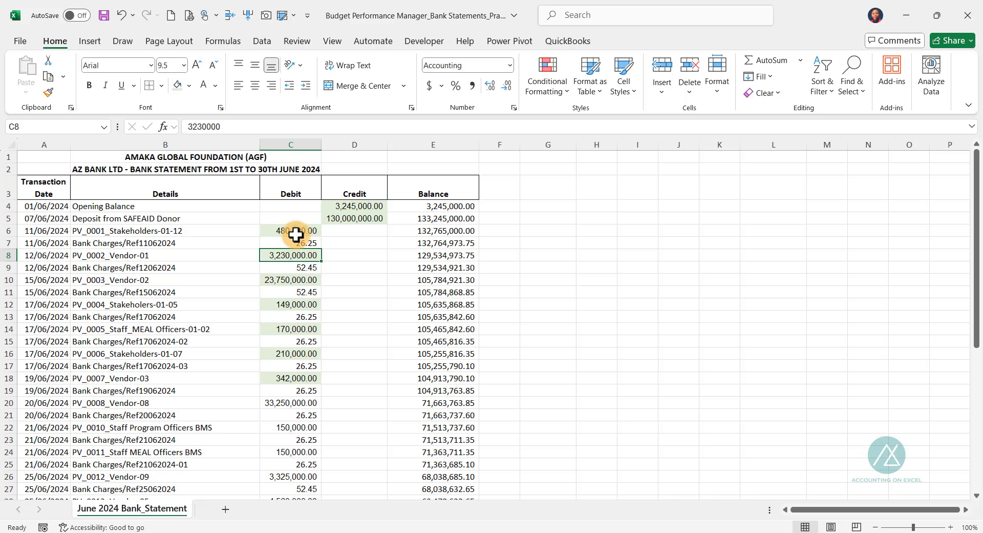
{"action": "key", "text": "alt+Tab"}
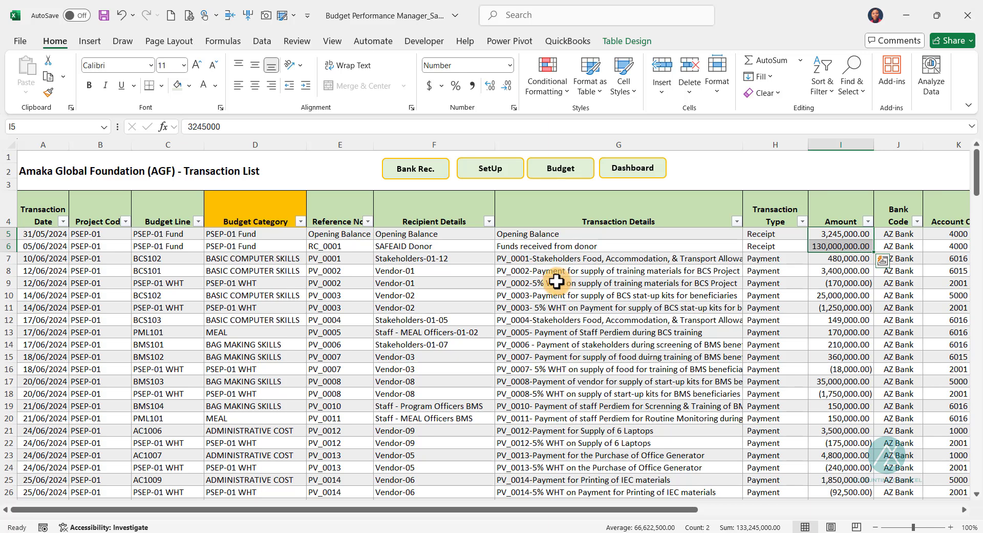
{"action": "left_click", "coordinate": [829, 262]}
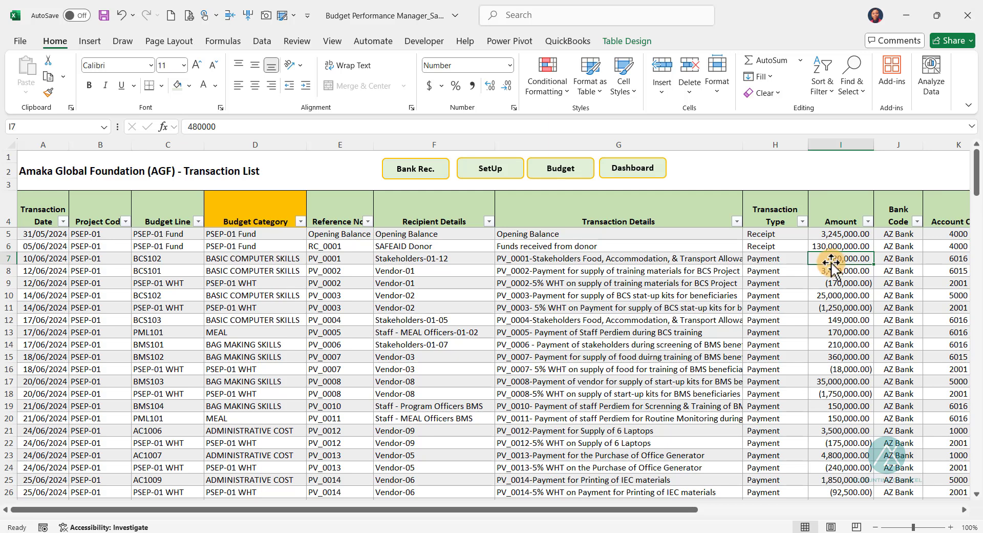
{"action": "left_click", "coordinate": [830, 272]}
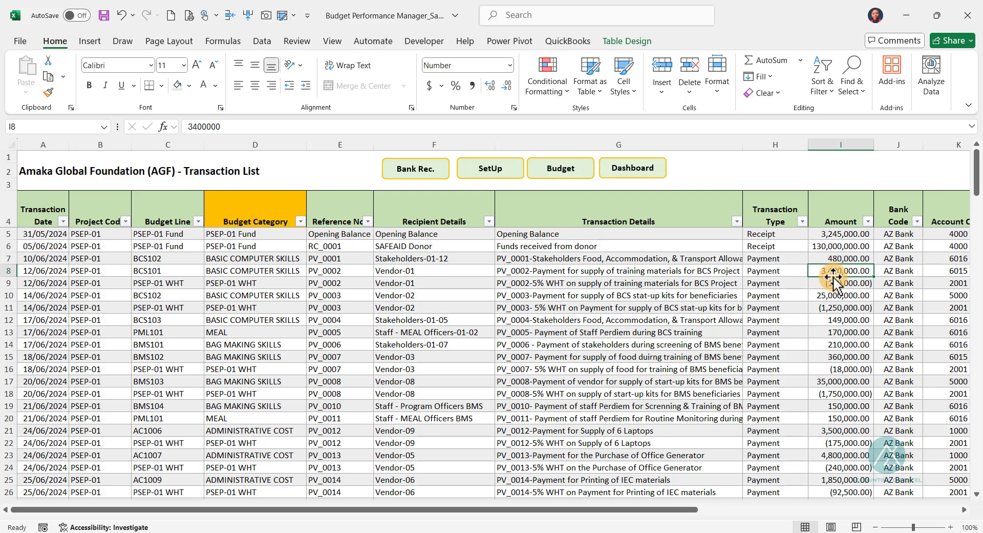
Check the combined total of the PV_0002 payment and its 5% WHT in the Transaction list against the bank statement debit
{"action": "key", "text": "alt+Tab"}
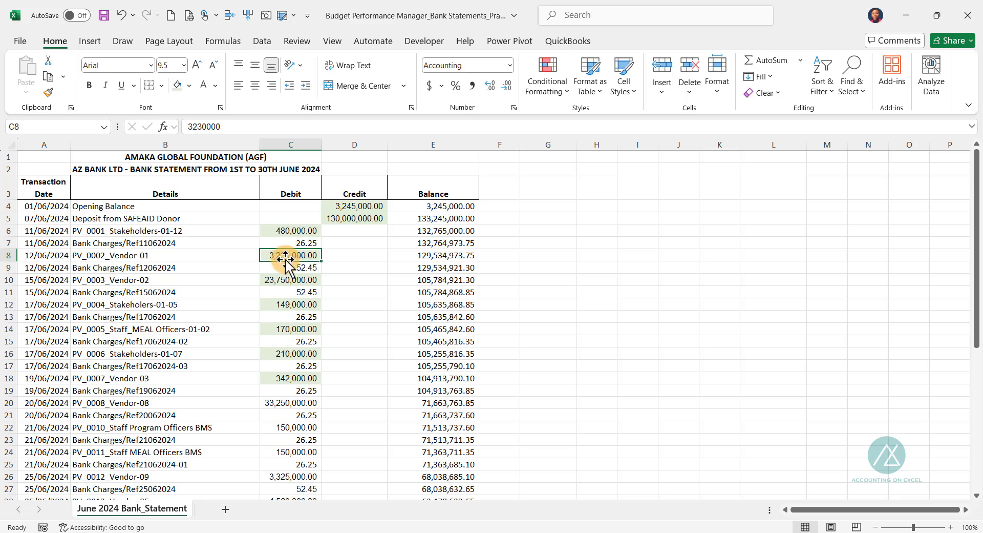
{"action": "key", "text": "alt+Tab"}
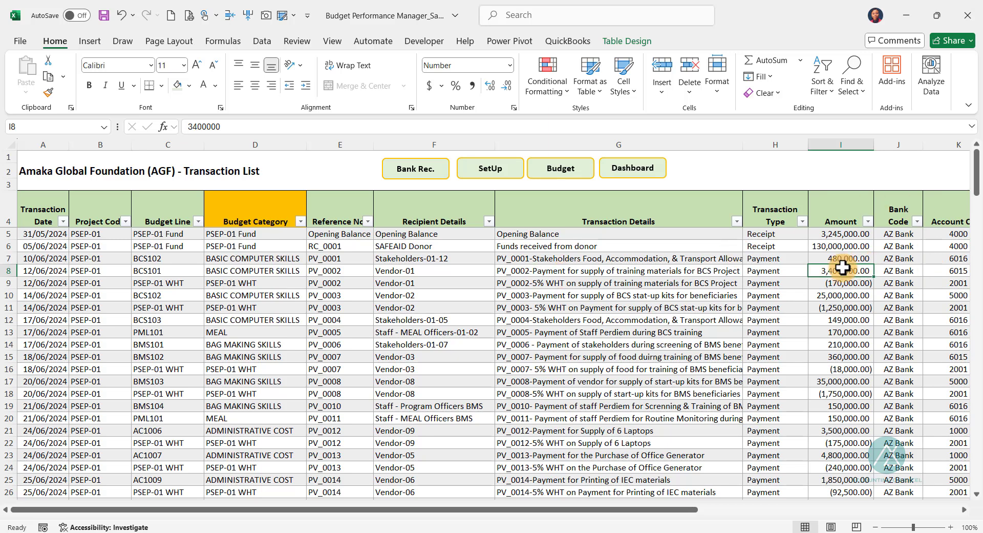
{"action": "left_click_drag", "start_coordinate": [841, 269], "coordinate": [832, 284]}
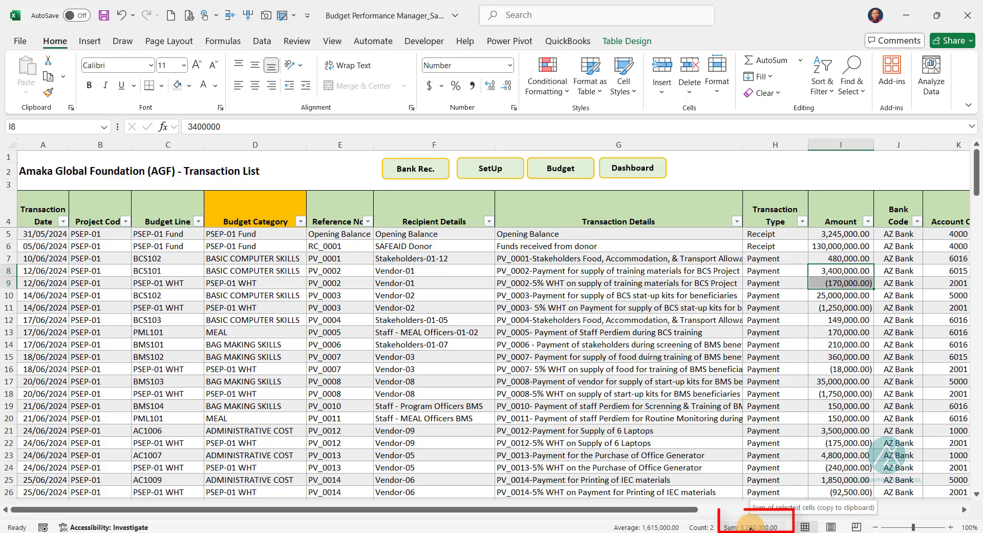
{"action": "left_click", "coordinate": [771, 528]}
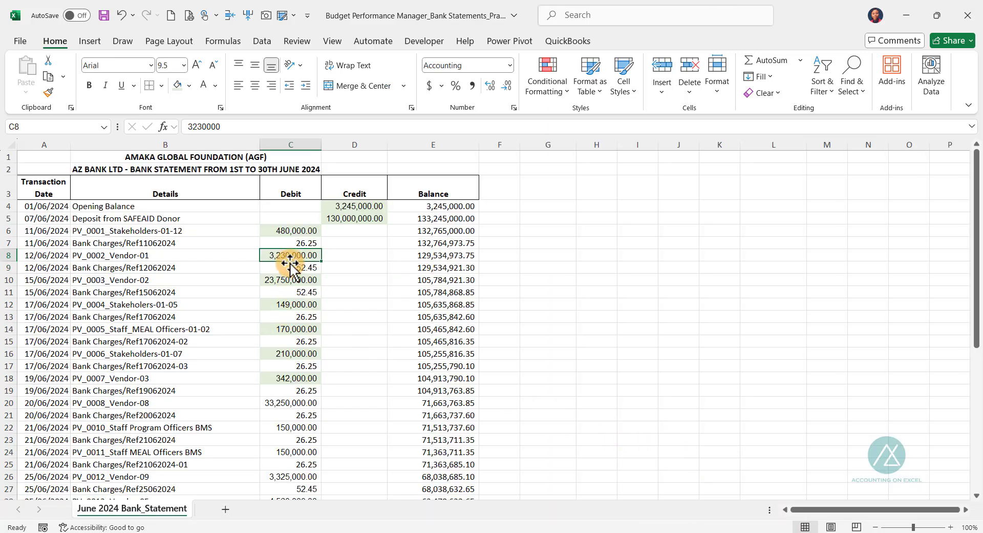
Compare the PV_0003 bank statement debit with the combined PV_0003 payment and 5% WHT amounts in the Transaction list
{"action": "left_click_drag", "start_coordinate": [285, 270], "coordinate": [281, 279]}
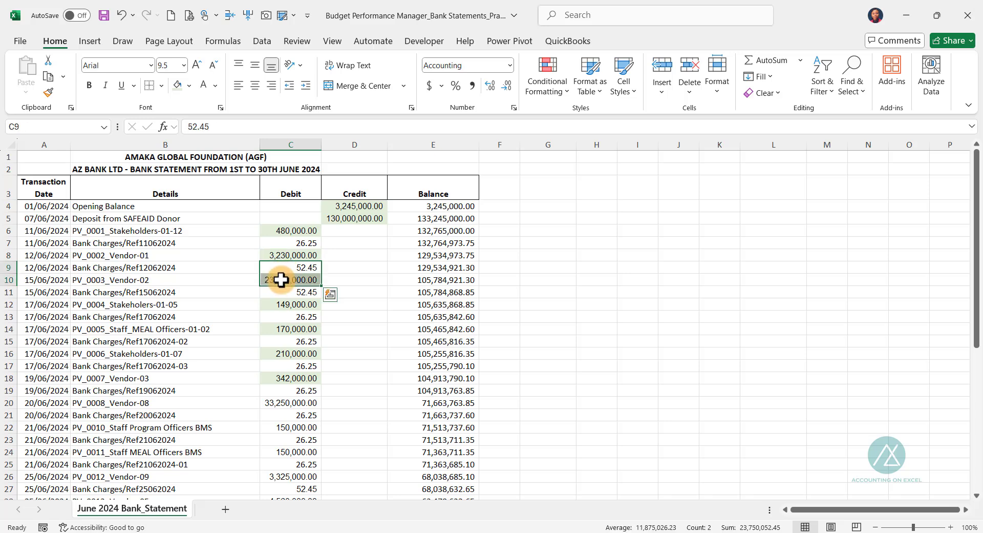
{"action": "left_click", "coordinate": [281, 279]}
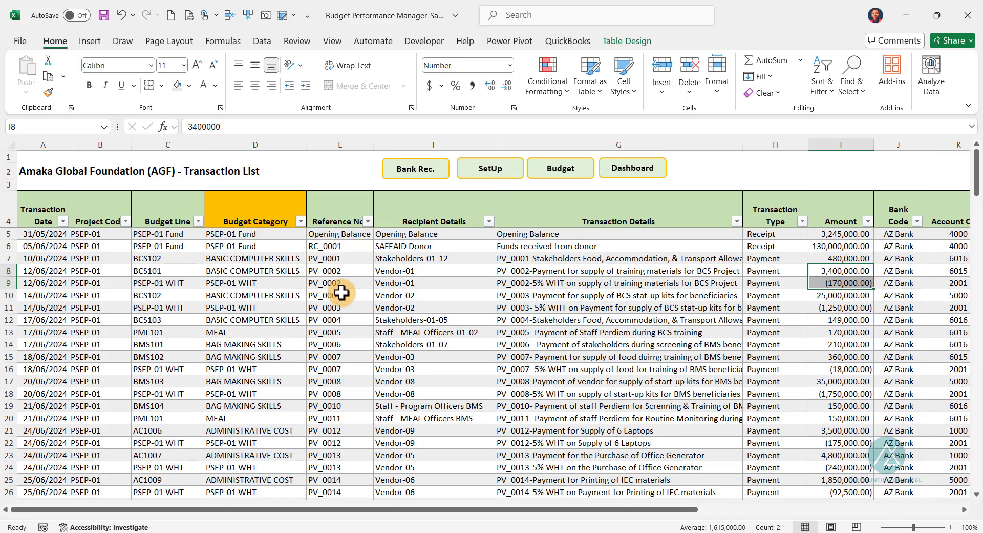
{"action": "left_click", "coordinate": [821, 293]}
{"action": "left_click", "coordinate": [822, 306]}
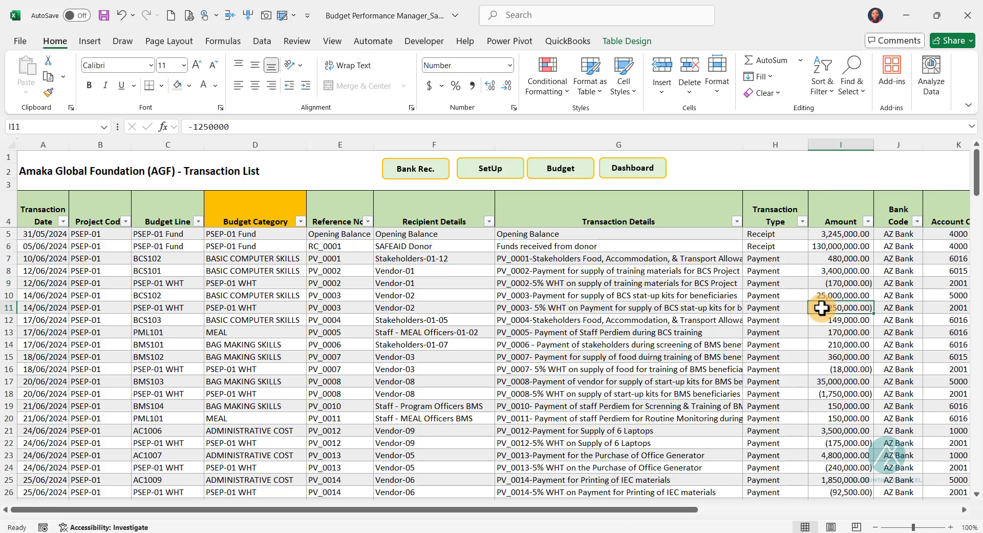
{"action": "left_click", "coordinate": [821, 296]}
{"action": "left_click_drag", "start_coordinate": [821, 296], "coordinate": [821, 306]}
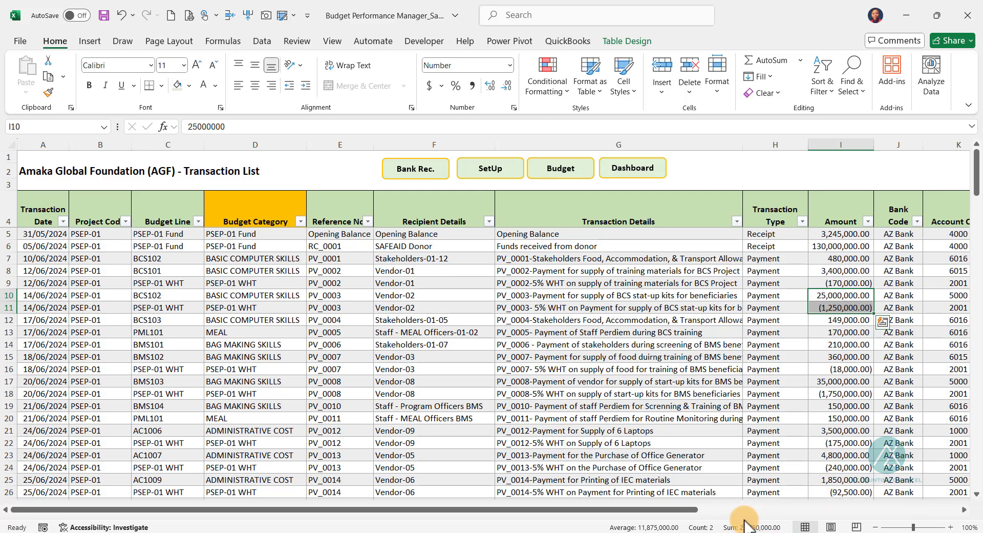
Return to the Bank Statements workbook and inspect the PV_0004 and PV_0005 debits
{"action": "key", "text": "alt+Tab"}
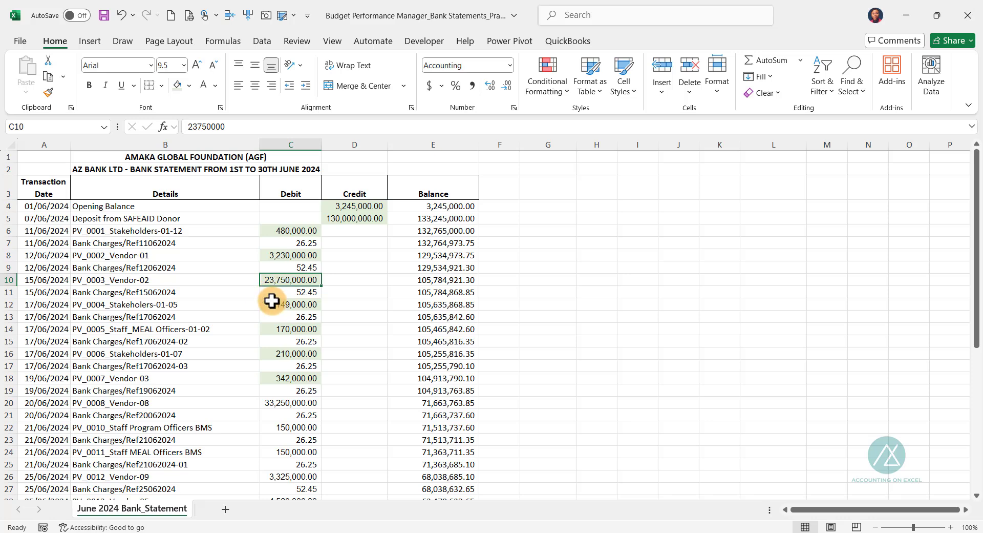
{"action": "left_click", "coordinate": [284, 304]}
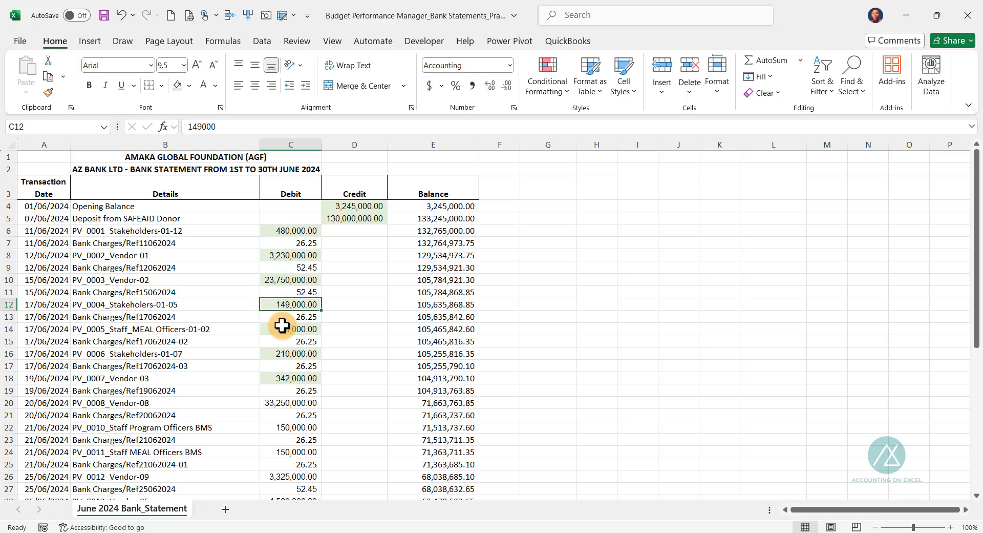
{"action": "left_click", "coordinate": [279, 328]}
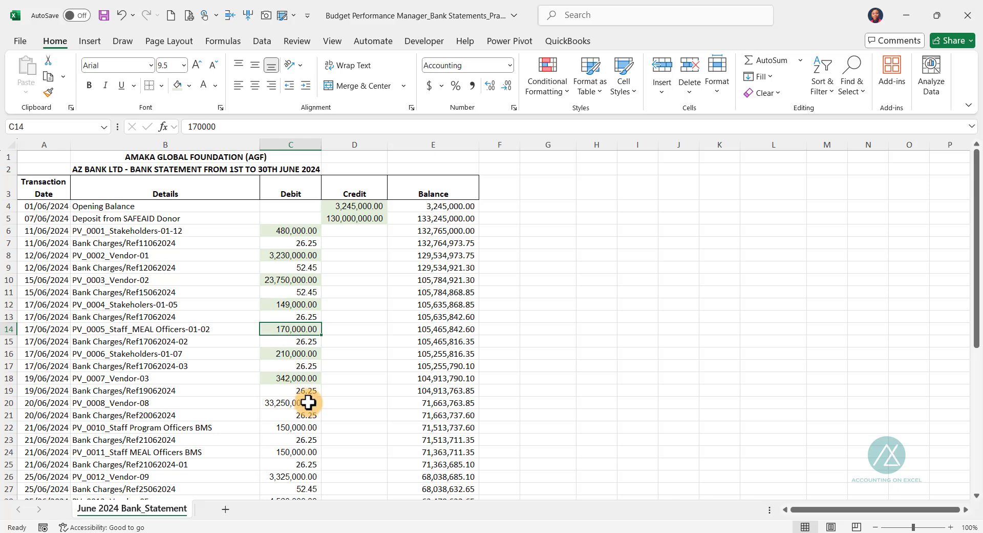
Compare the Transaction list amounts from PV_0005 through PV_0008, including the PV_0008 5% WHT, with the PV_0008 bank statement debit
{"action": "key", "text": "alt+Tab"}
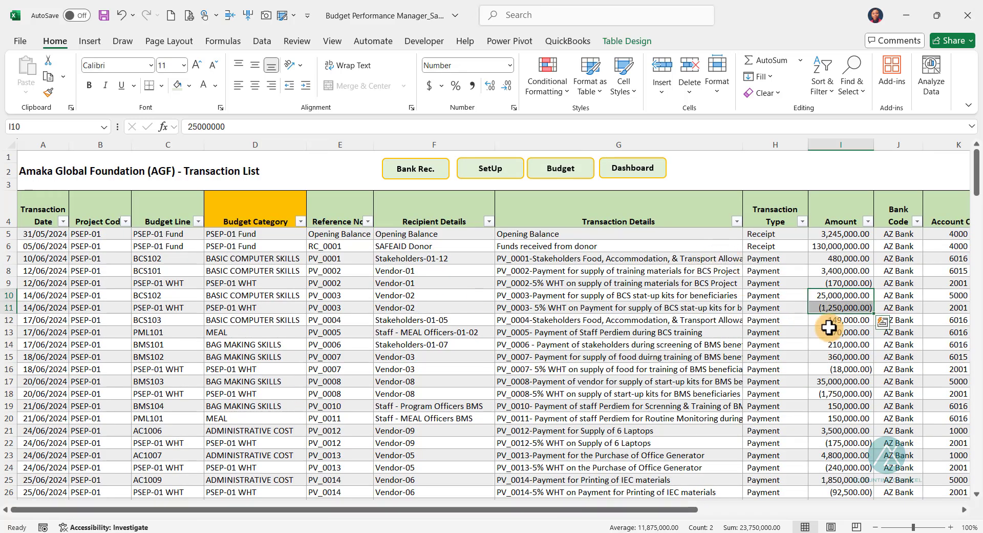
{"action": "left_click_drag", "start_coordinate": [829, 327], "coordinate": [843, 382]}
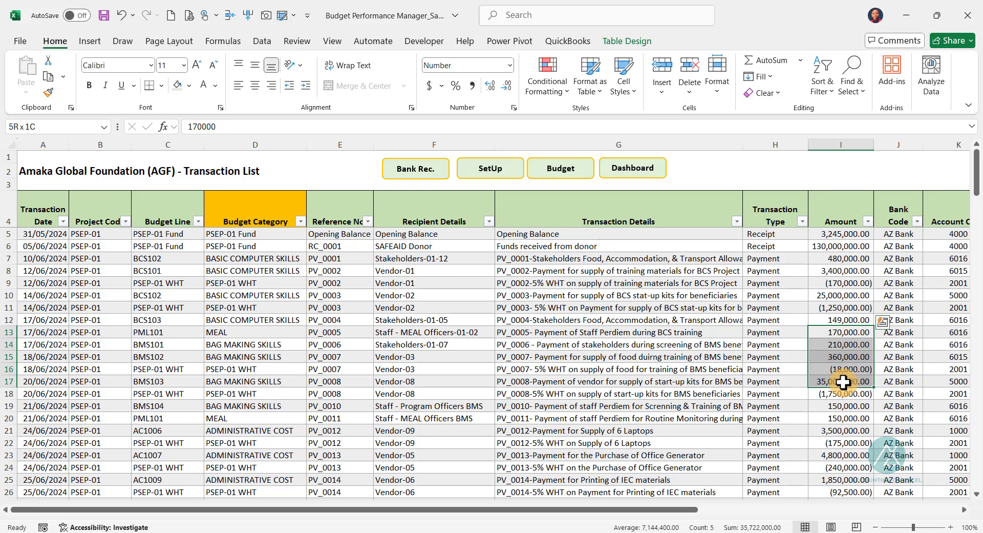
{"action": "left_click", "coordinate": [816, 384]}
{"action": "left_click_drag", "start_coordinate": [817, 384], "coordinate": [817, 394]}
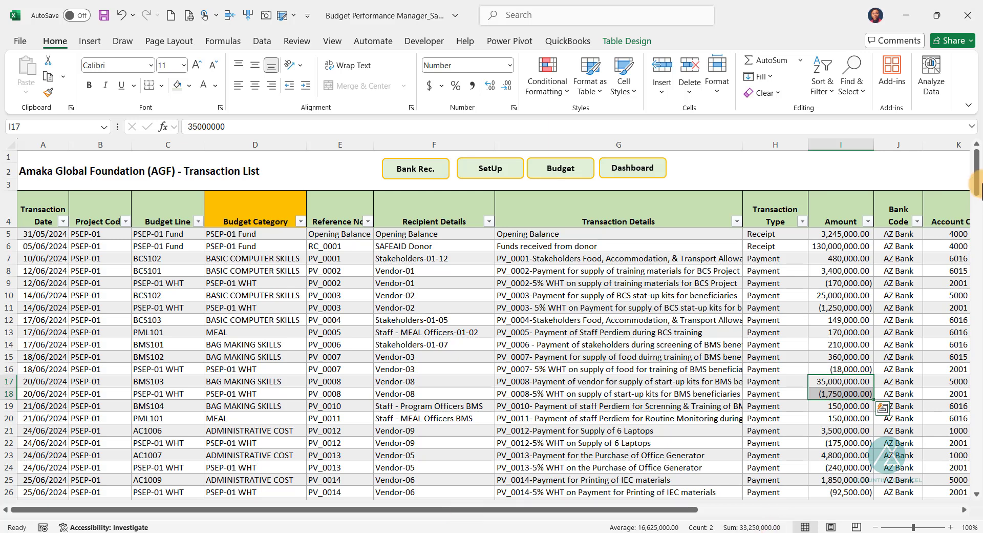
{"action": "key", "text": "alt+Tab"}
{"action": "left_click", "coordinate": [292, 401]}
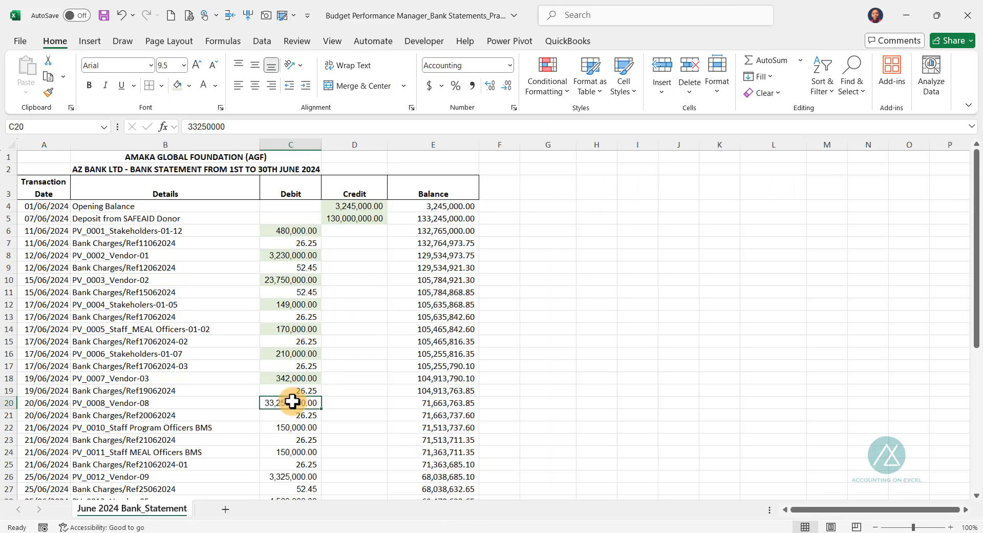
Compare the PV_0015 June salary debit on the bank statement with the combined gross, PAYE and pension amounts in the Transaction list
{"action": "scroll", "coordinate": [294, 400], "scroll_direction": "down", "scroll_amount": 4}
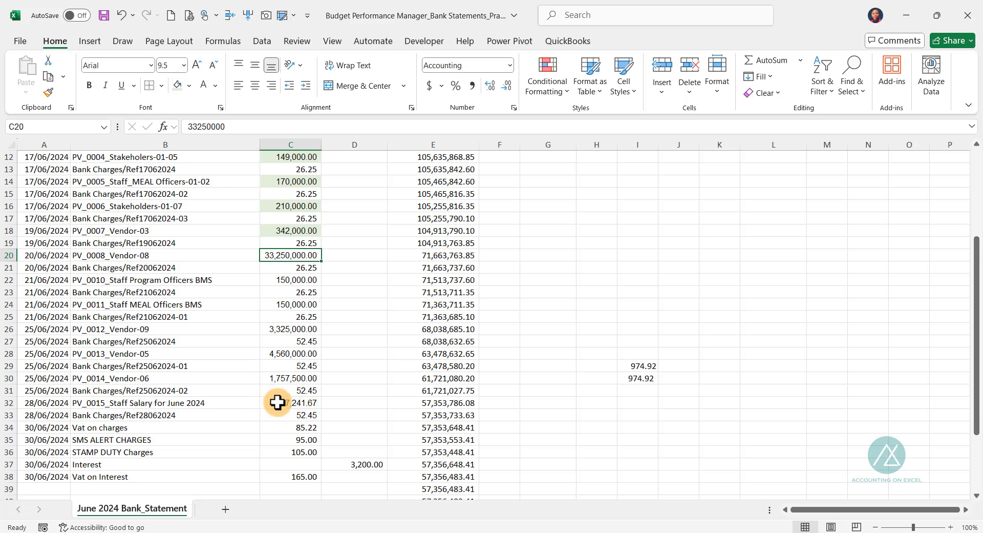
{"action": "left_click", "coordinate": [277, 402]}
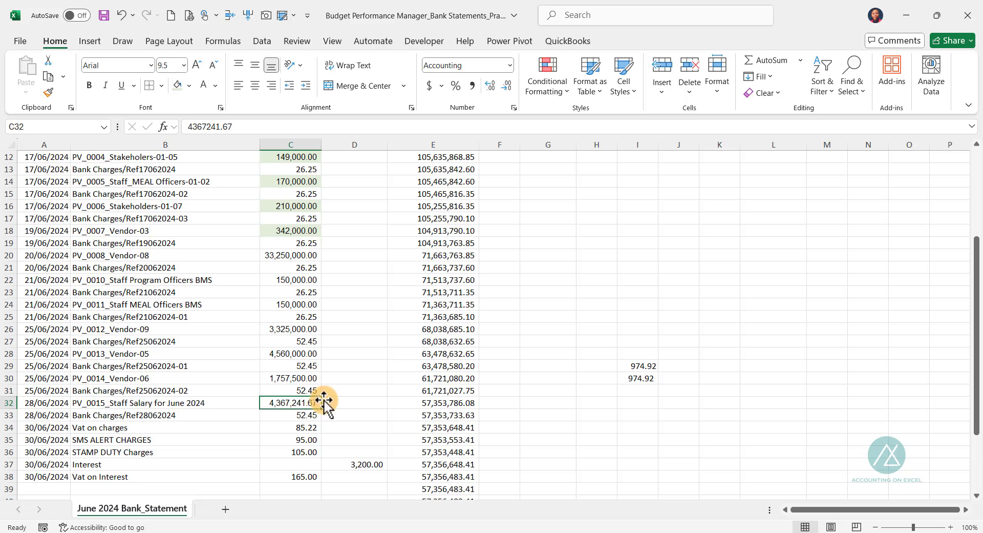
{"action": "key", "text": "ctrl+Tab"}
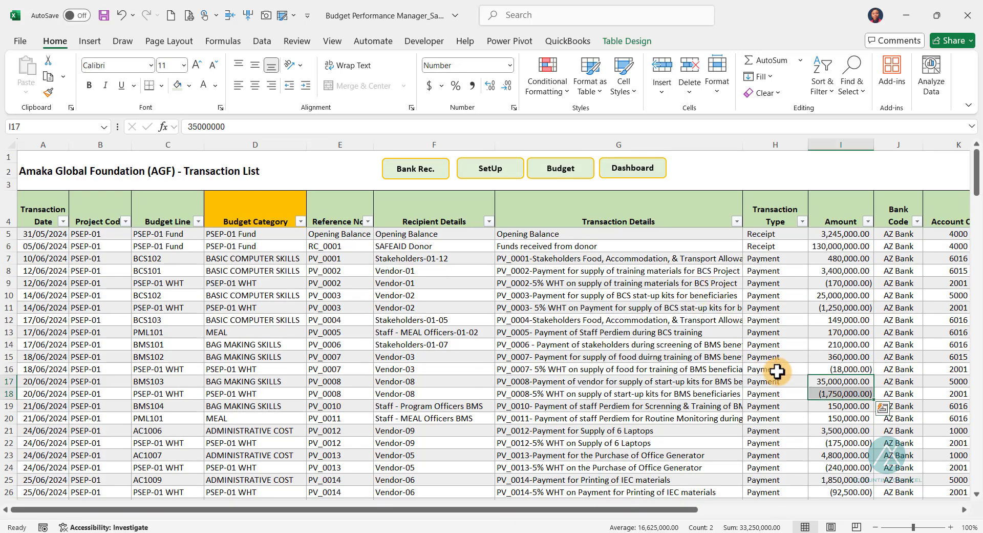
{"action": "scroll", "coordinate": [816, 397], "scroll_direction": "down", "scroll_amount": 2}
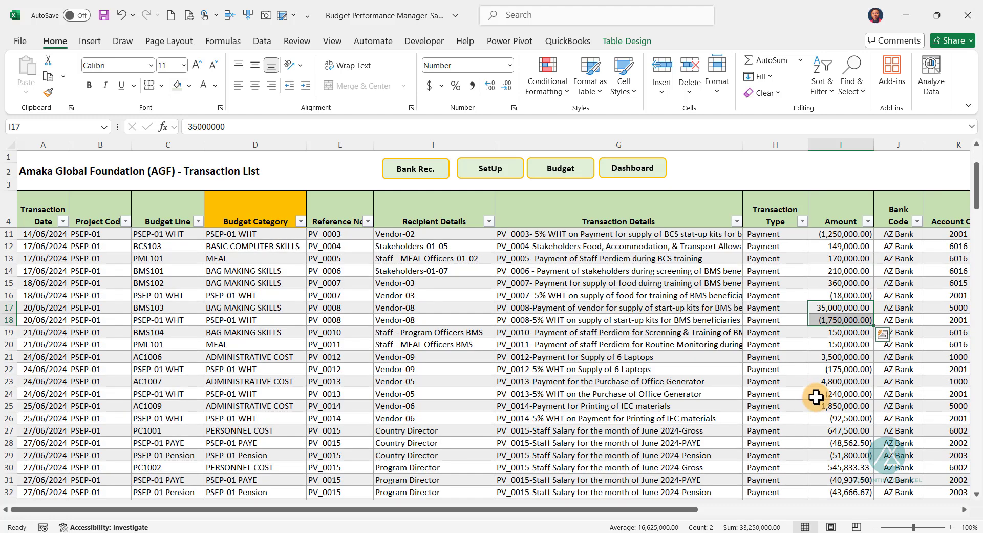
{"action": "scroll", "coordinate": [816, 397], "scroll_direction": "down", "scroll_amount": 3}
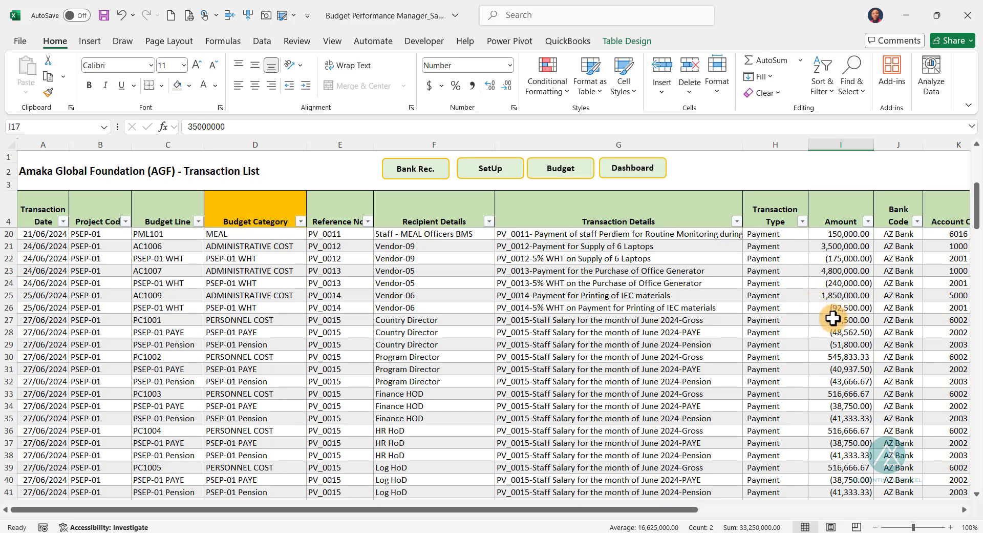
{"action": "left_click_drag", "start_coordinate": [832, 318], "coordinate": [813, 453]}
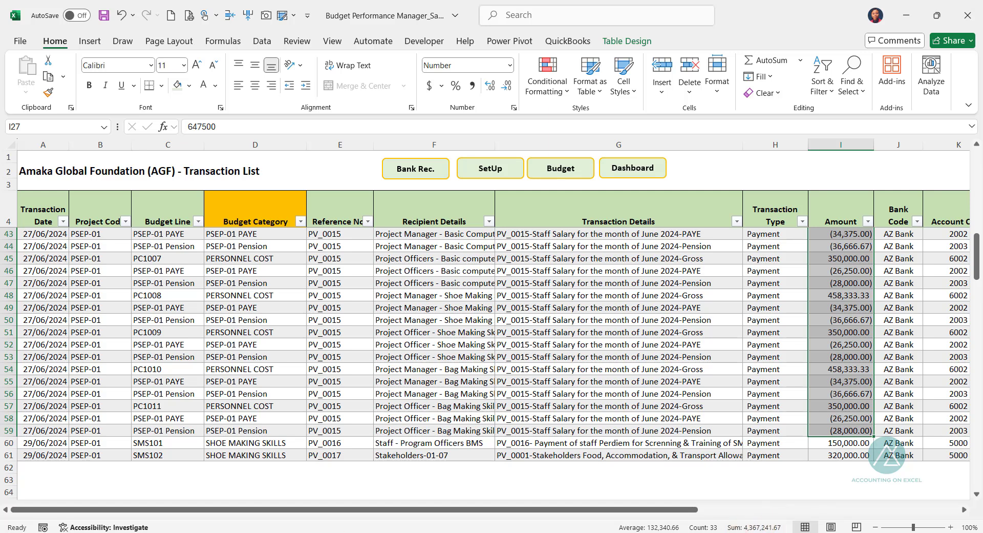
{"action": "key", "text": "alt+Tab"}
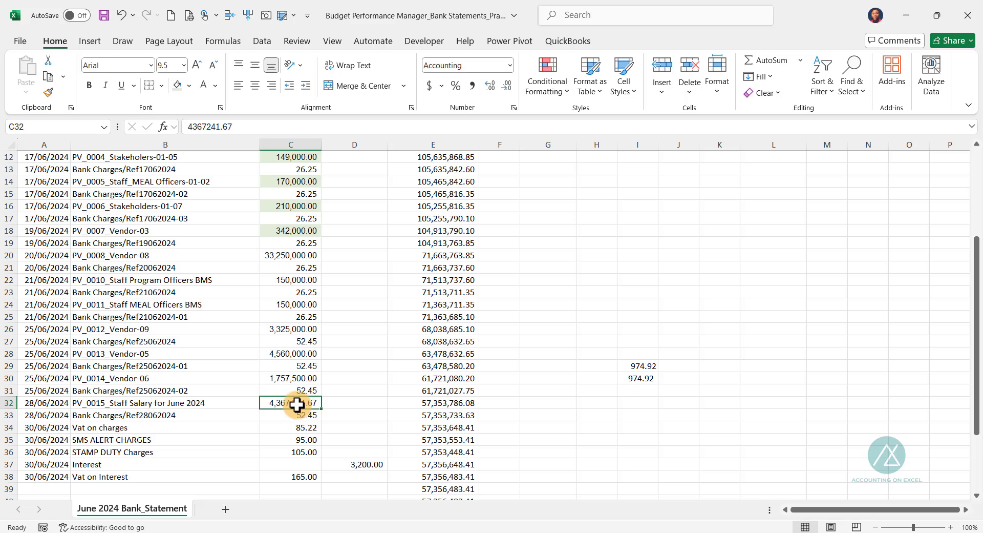
{"action": "key", "text": "alt+Tab"}
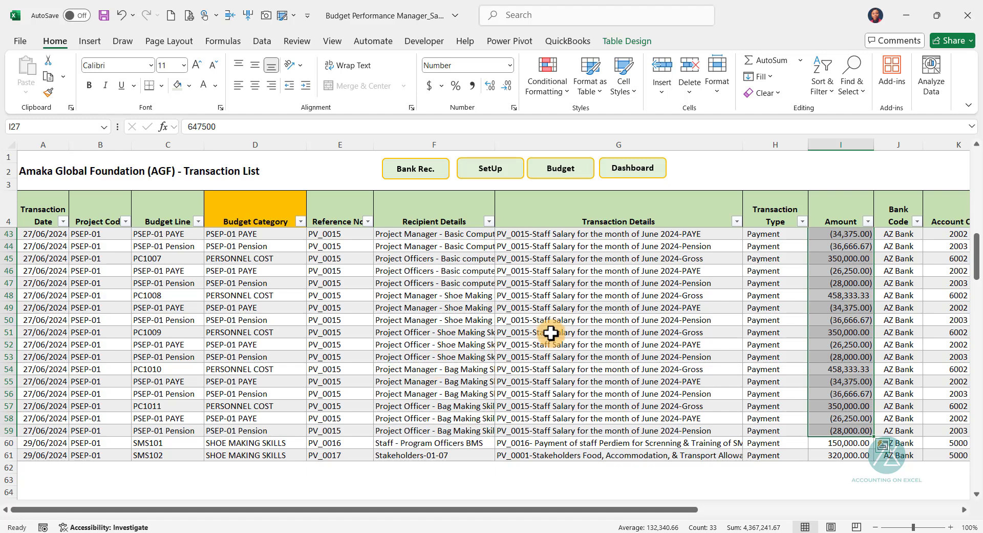
Review the PV_0015 salary lines in the Transaction list and the bank statement entries down to the closing balance
{"action": "scroll", "coordinate": [549, 332], "scroll_direction": "up", "scroll_amount": 2}
{"action": "scroll", "coordinate": [550, 331], "scroll_direction": "up", "scroll_amount": 6}
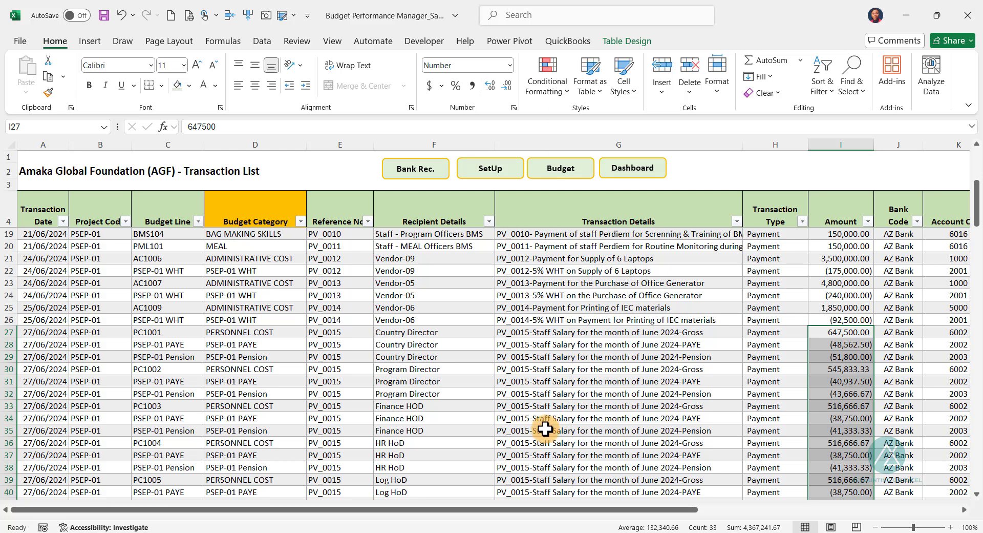
{"action": "scroll", "coordinate": [737, 423], "scroll_direction": "down", "scroll_amount": 3}
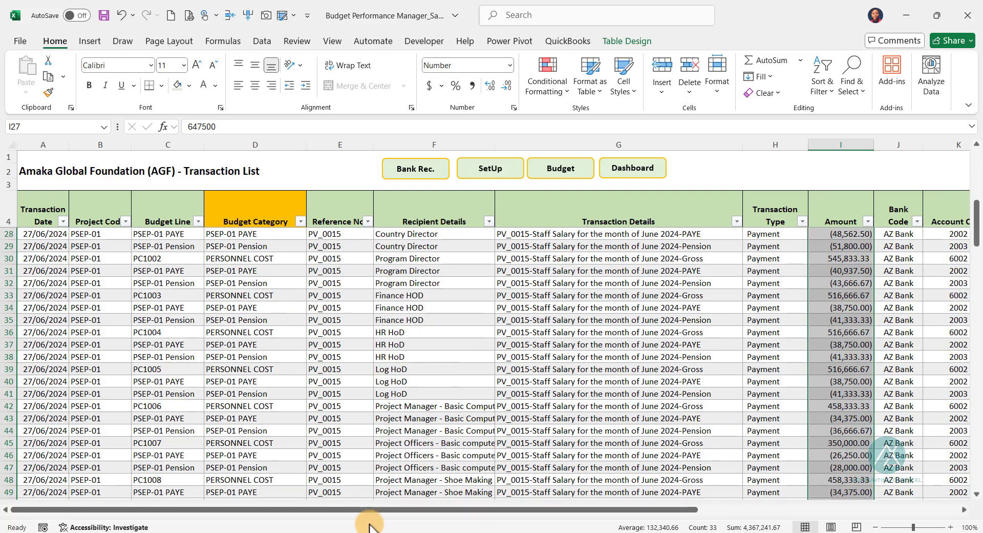
{"action": "left_click", "coordinate": [331, 524]}
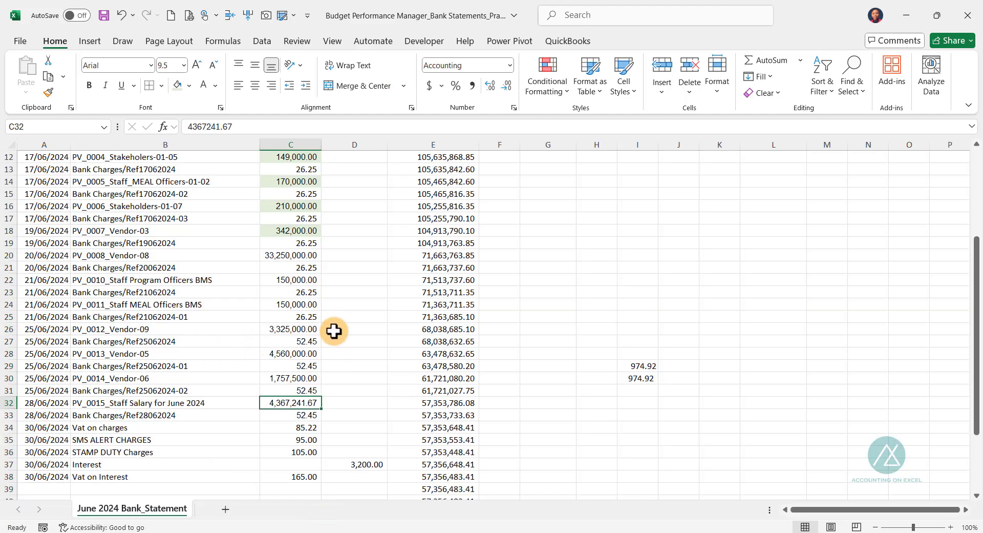
{"action": "scroll", "coordinate": [310, 289], "scroll_direction": "up", "scroll_amount": 4}
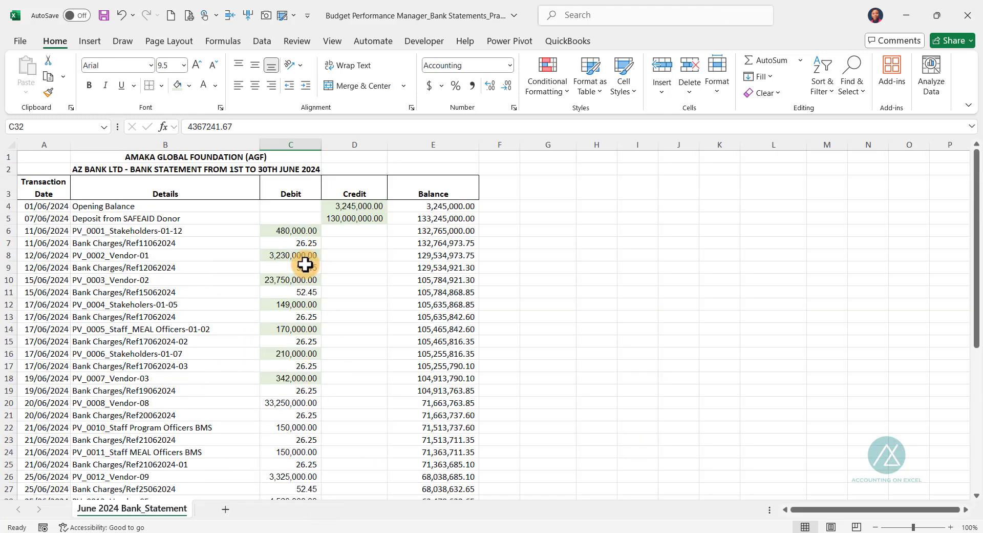
{"action": "scroll", "coordinate": [255, 420], "scroll_direction": "down", "scroll_amount": 4}
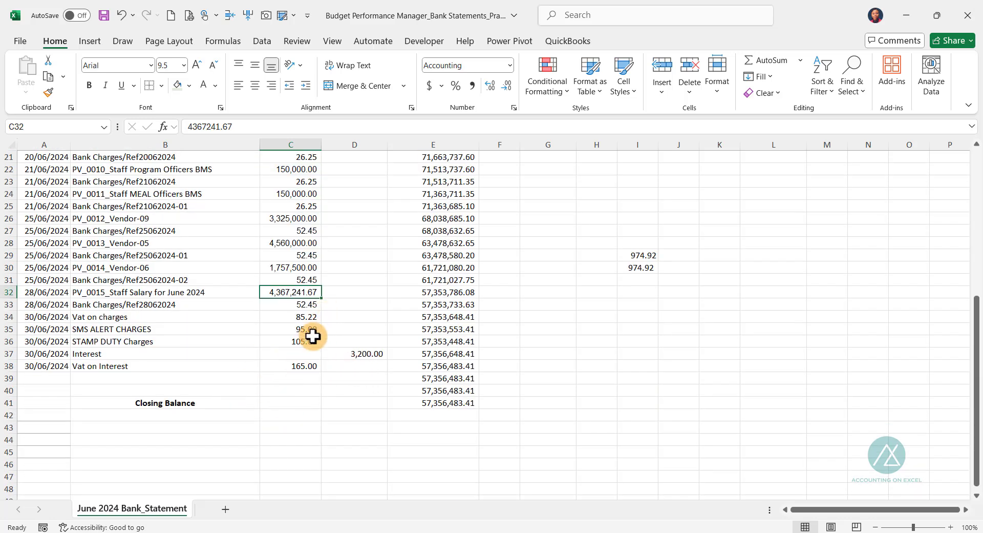
Examine the dates, transaction details and combined amount of the PV_0016 and PV_0017 payments at the end of the Transaction list
{"action": "key", "text": "alt+Tab"}
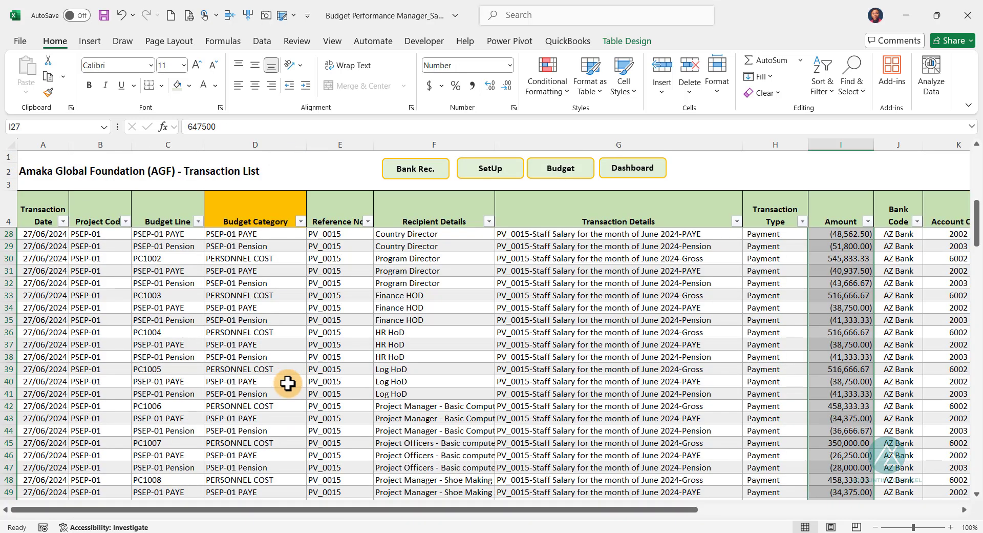
{"action": "scroll", "coordinate": [601, 368], "scroll_direction": "down", "scroll_amount": 17}
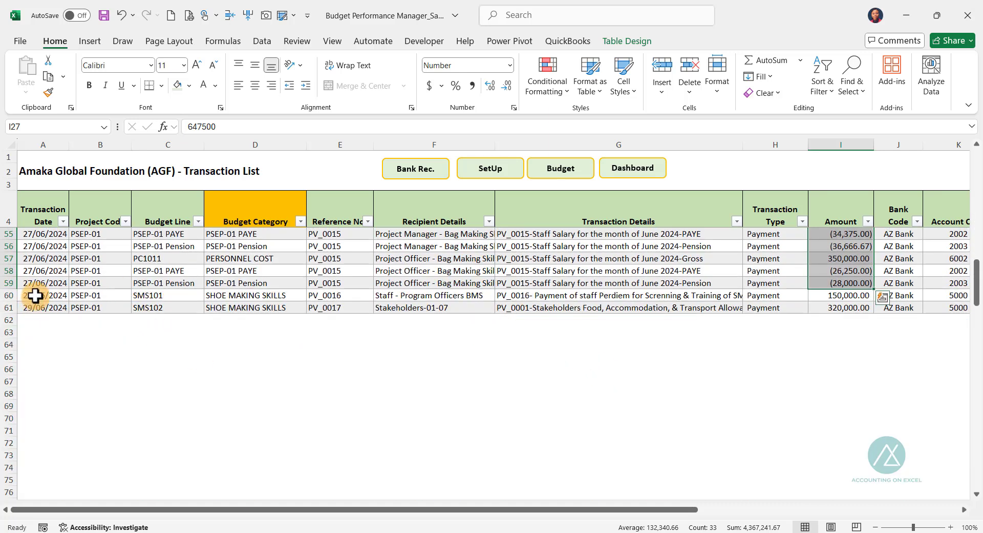
{"action": "left_click_drag", "start_coordinate": [32, 296], "coordinate": [35, 304]}
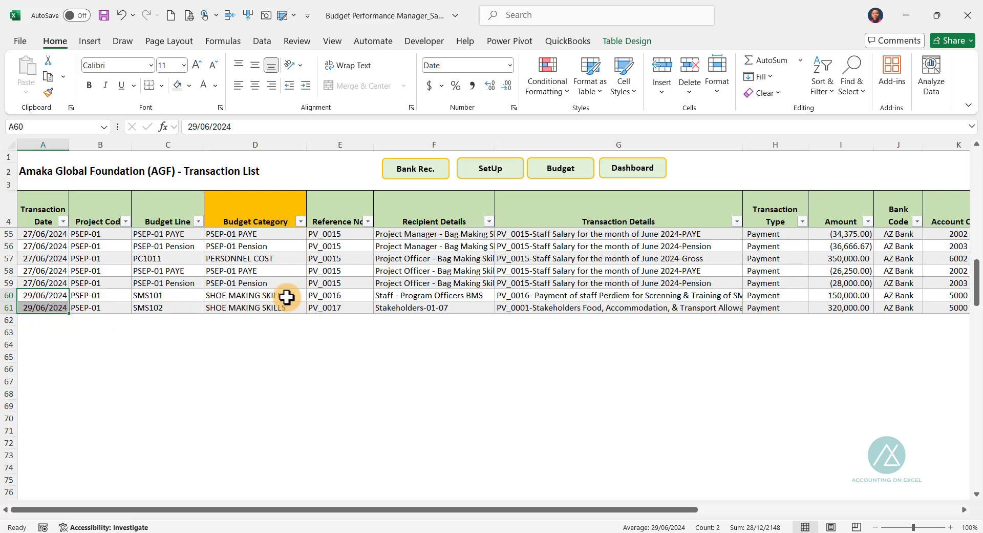
{"action": "left_click", "coordinate": [526, 293]}
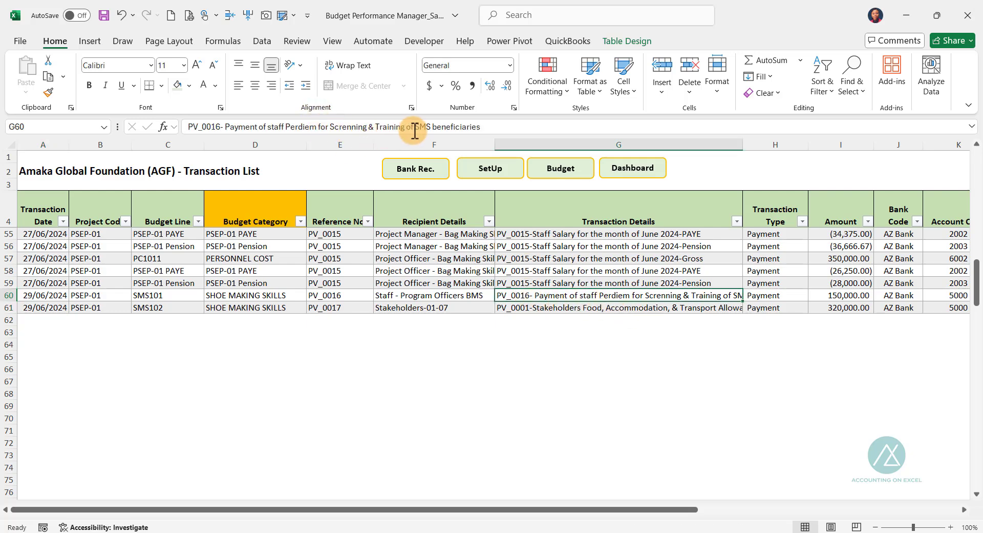
{"action": "left_click", "coordinate": [545, 308]}
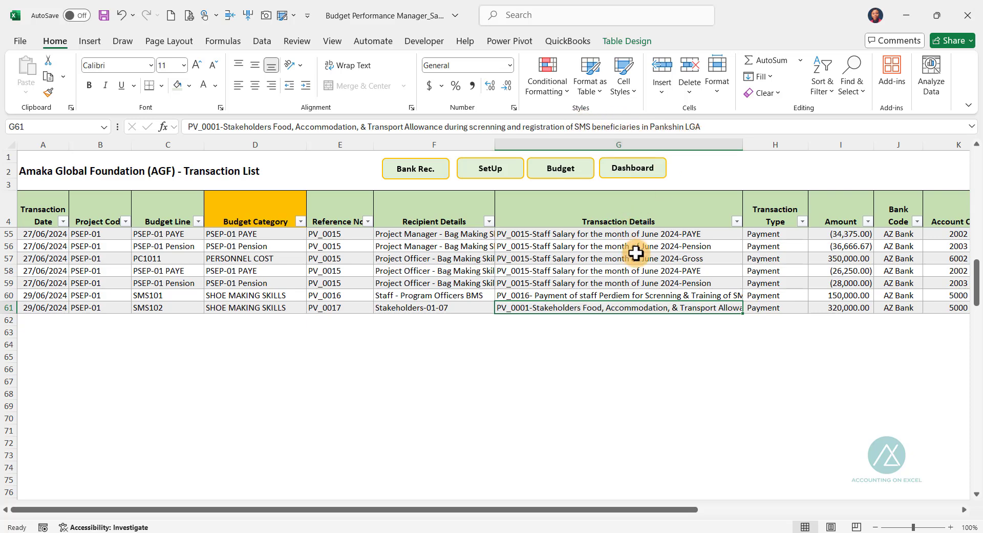
{"action": "left_click", "coordinate": [829, 296]}
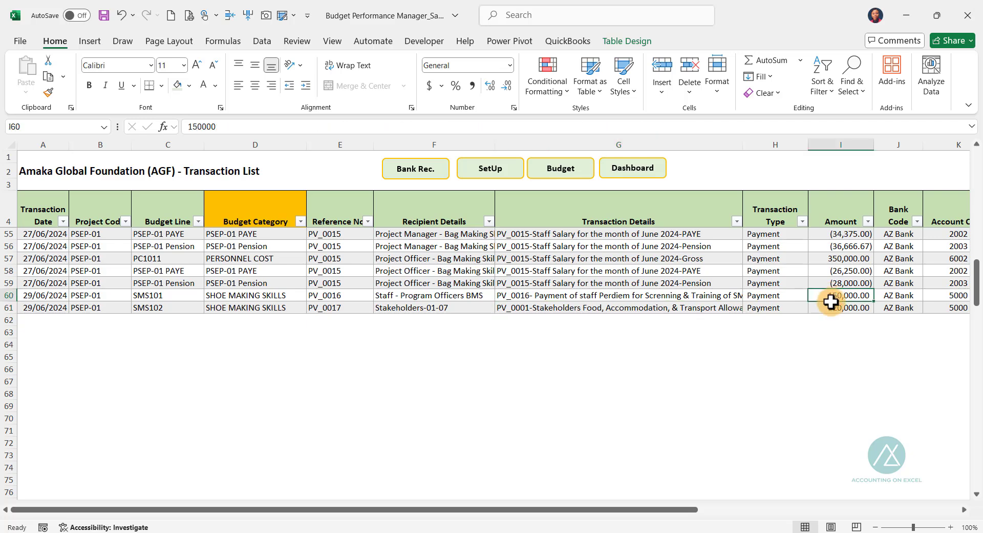
{"action": "left_click_drag", "start_coordinate": [831, 301], "coordinate": [831, 304]}
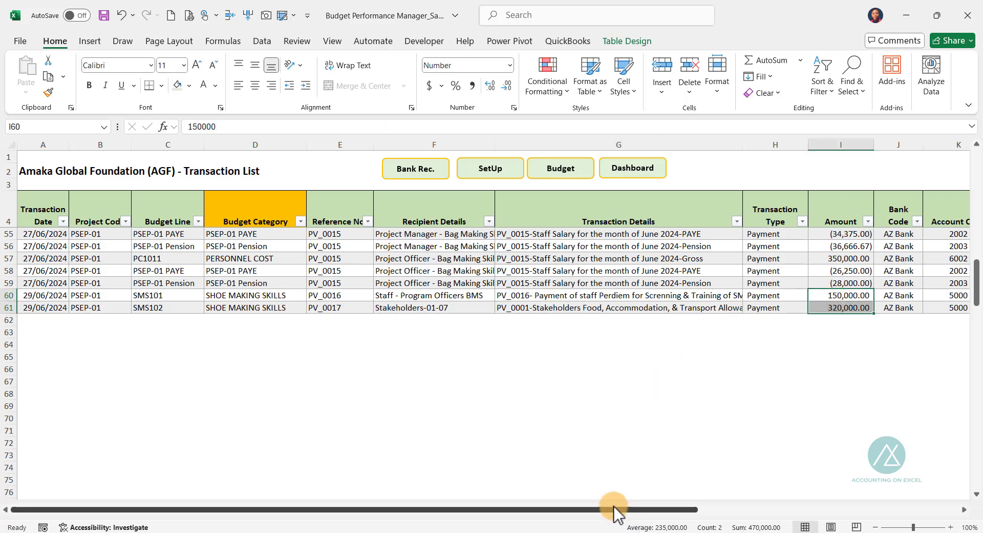
Check the Bank Statement Date cells of the PV_0016 and PV_0017 payments in the Transaction list
{"action": "left_click_drag", "start_coordinate": [613, 508], "coordinate": [937, 435]}
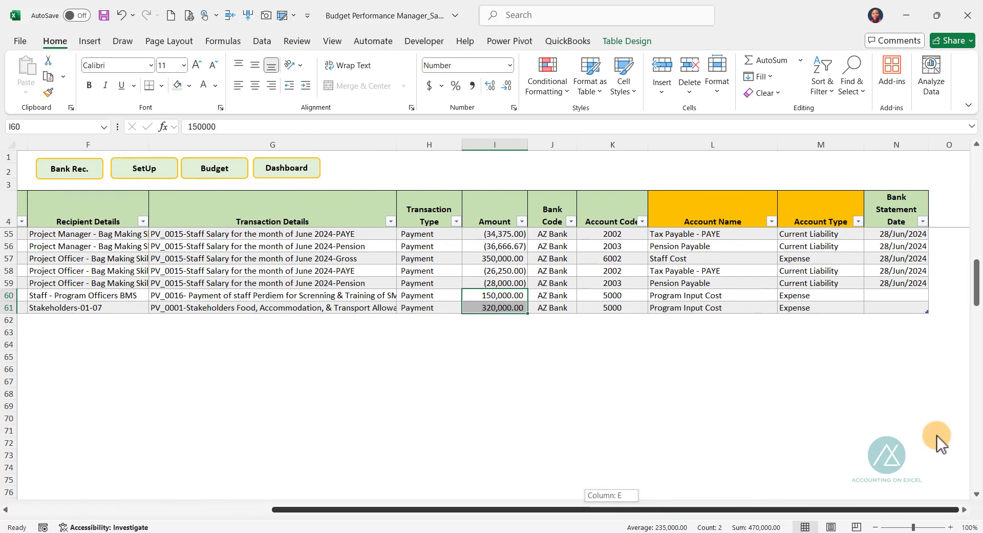
{"action": "left_click", "coordinate": [904, 296]}
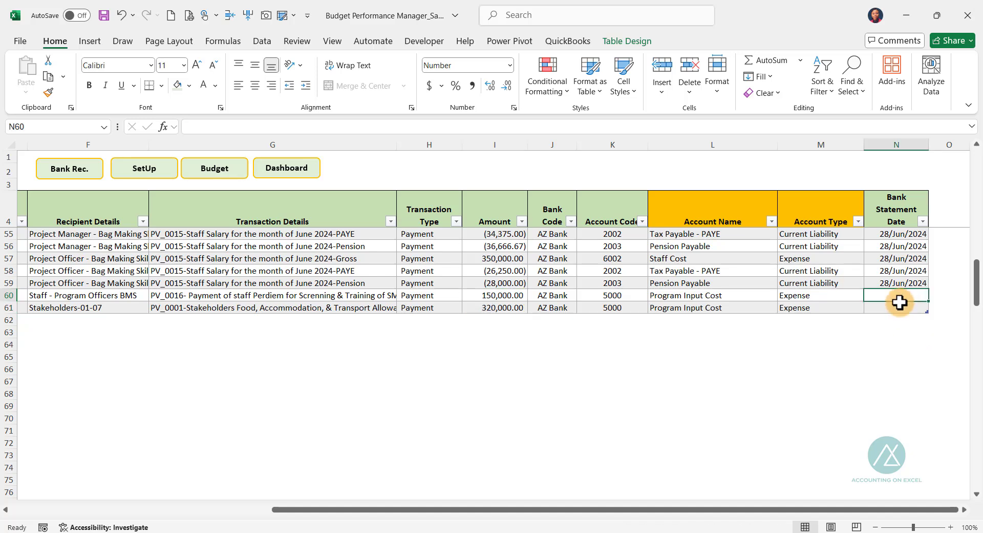
{"action": "left_click_drag", "start_coordinate": [900, 302], "coordinate": [900, 303]}
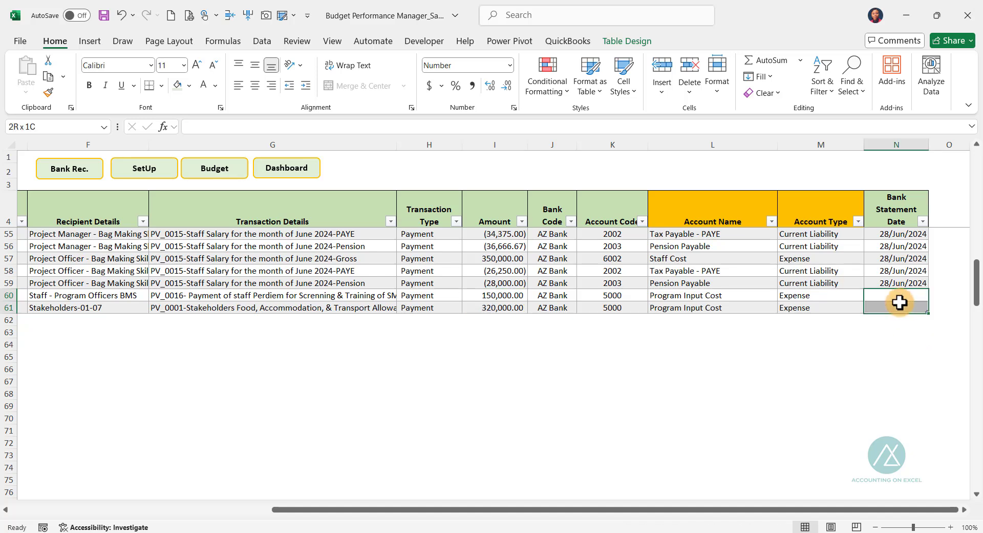
Check the outstanding withdrawals and closing balances on the AZ Bank reconciliation statement against the bank statement
{"action": "left_click", "coordinate": [69, 169]}
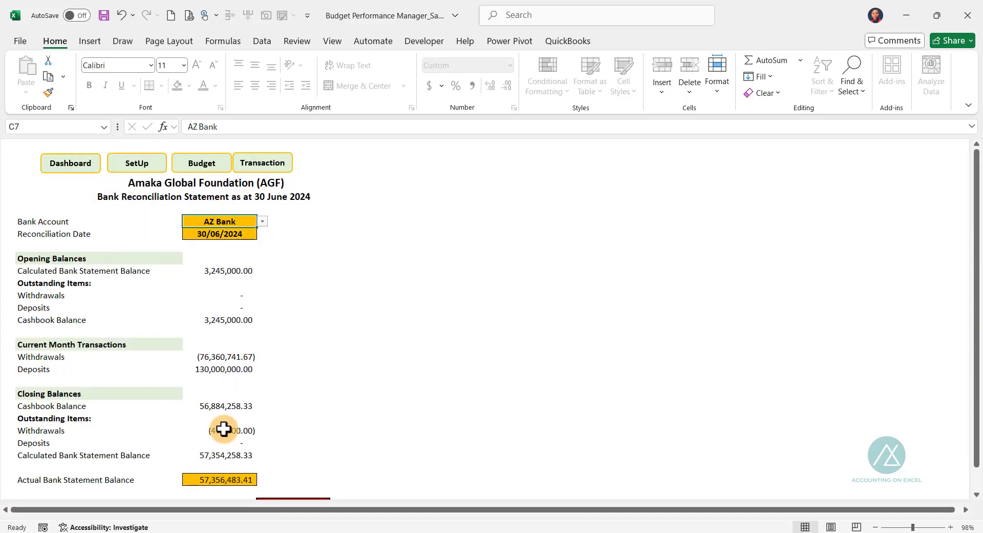
{"action": "key", "text": "alt+Tab"}
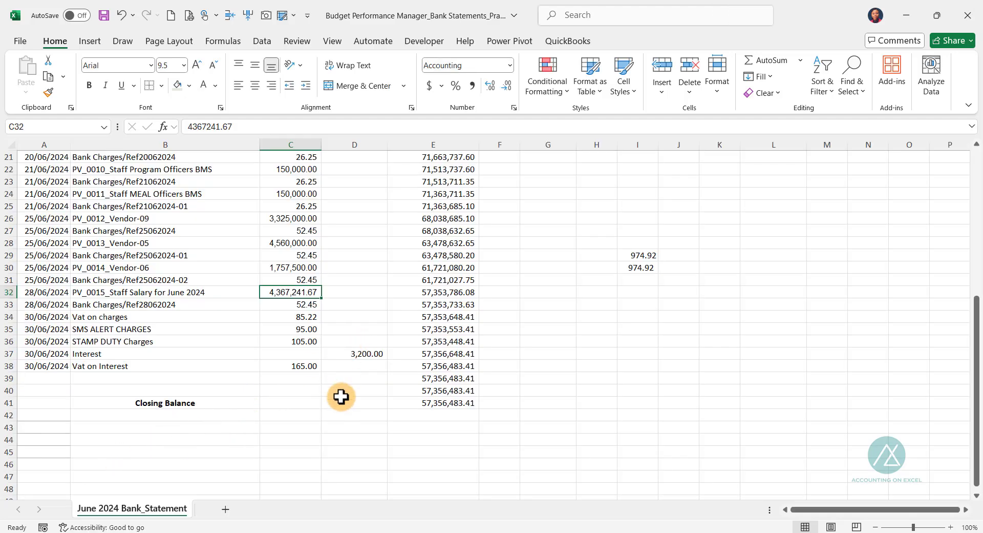
{"action": "key", "text": "alt+Tab"}
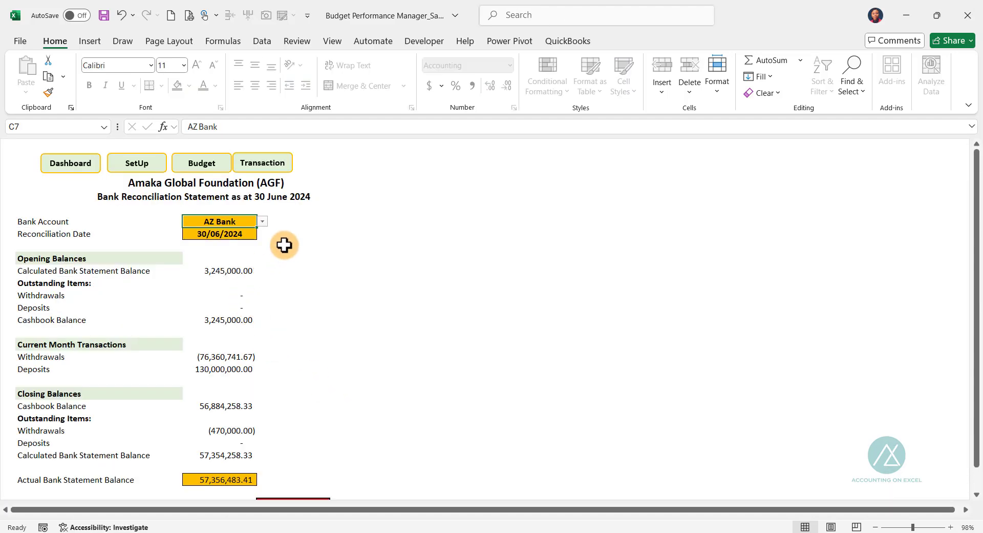
Fill the 28/Jun/2024 Bank Statement Date down from the last PV_0015 line to the PV_0016 and PV_0017 rows of the Transaction list
{"action": "left_click", "coordinate": [257, 166]}
{"action": "scroll", "coordinate": [889, 430], "scroll_direction": "down", "scroll_amount": 8}
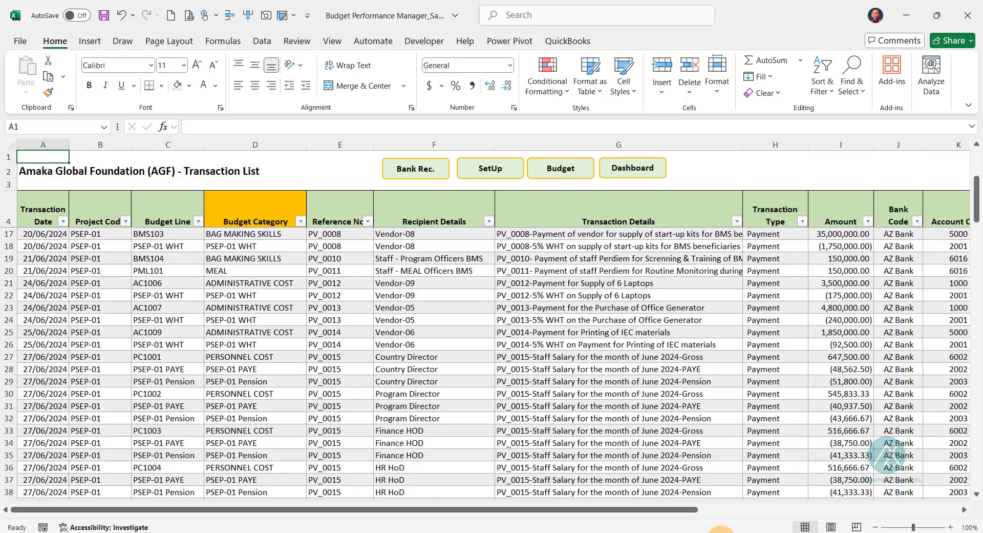
{"action": "scroll", "coordinate": [779, 414], "scroll_direction": "down", "scroll_amount": 10}
{"action": "left_click_drag", "start_coordinate": [681, 509], "coordinate": [888, 438]}
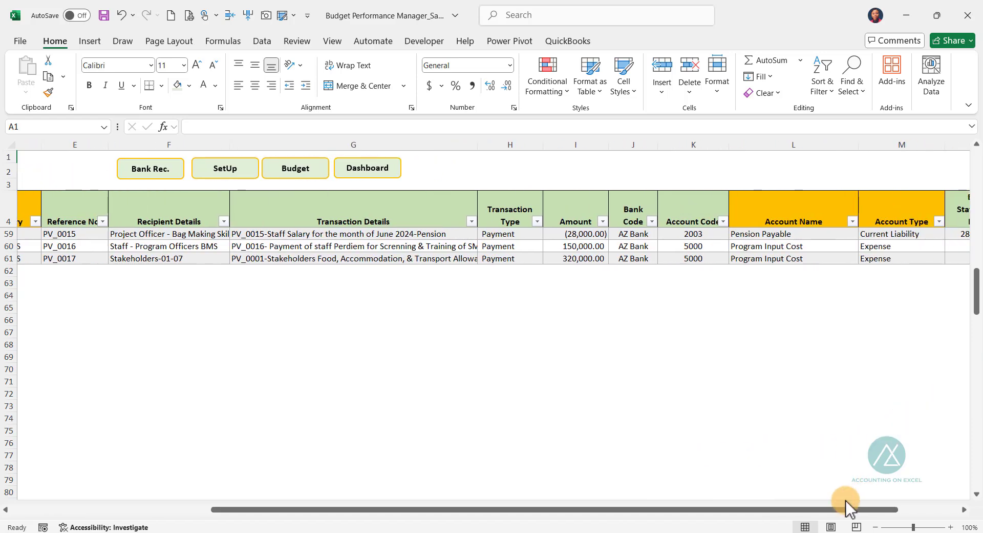
{"action": "left_click_drag", "start_coordinate": [840, 513], "coordinate": [900, 451]}
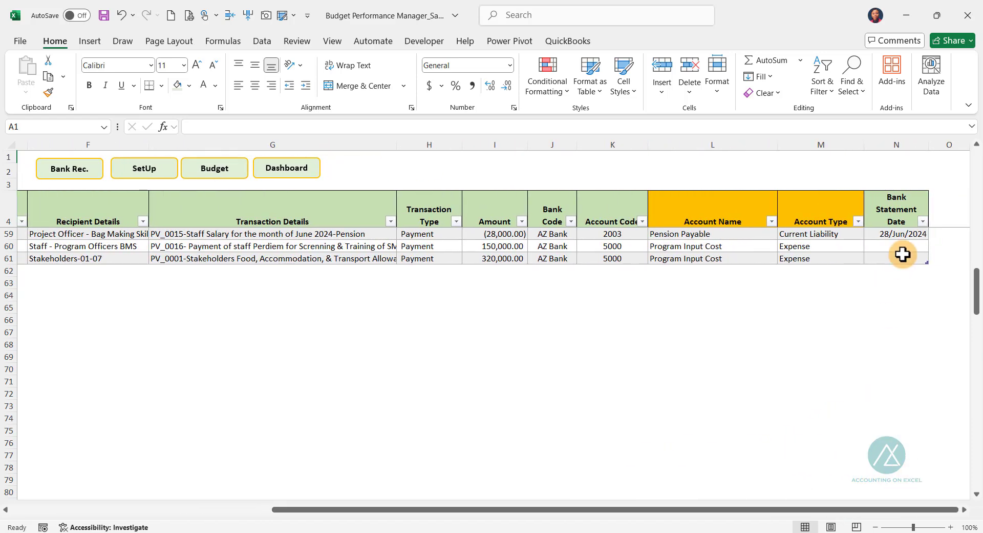
{"action": "left_click_drag", "start_coordinate": [904, 237], "coordinate": [894, 254]}
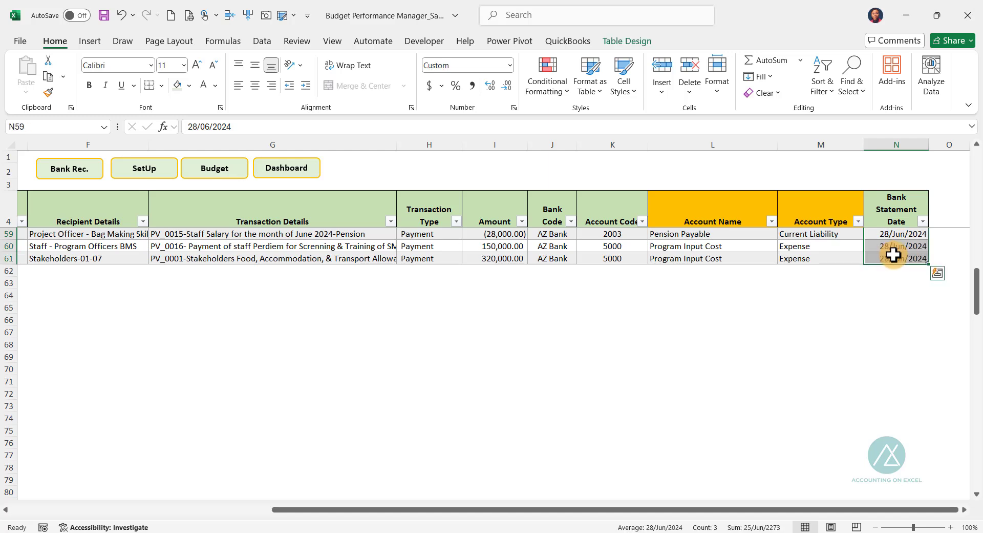
{"action": "left_click", "coordinate": [871, 284]}
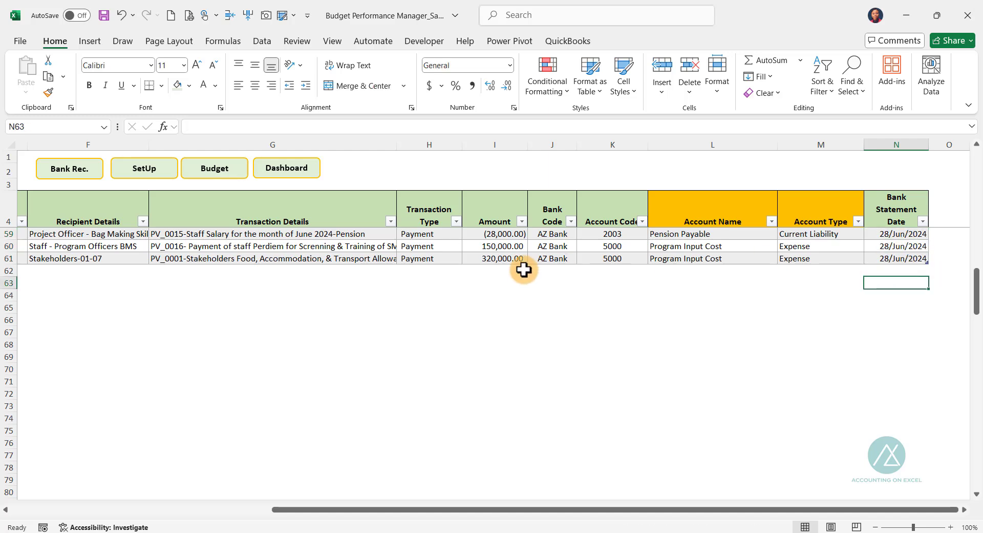
Check the closing balances and unreconciled difference on the AZ Bank reconciliation statement against the end of the bank statement
{"action": "left_click", "coordinate": [67, 176]}
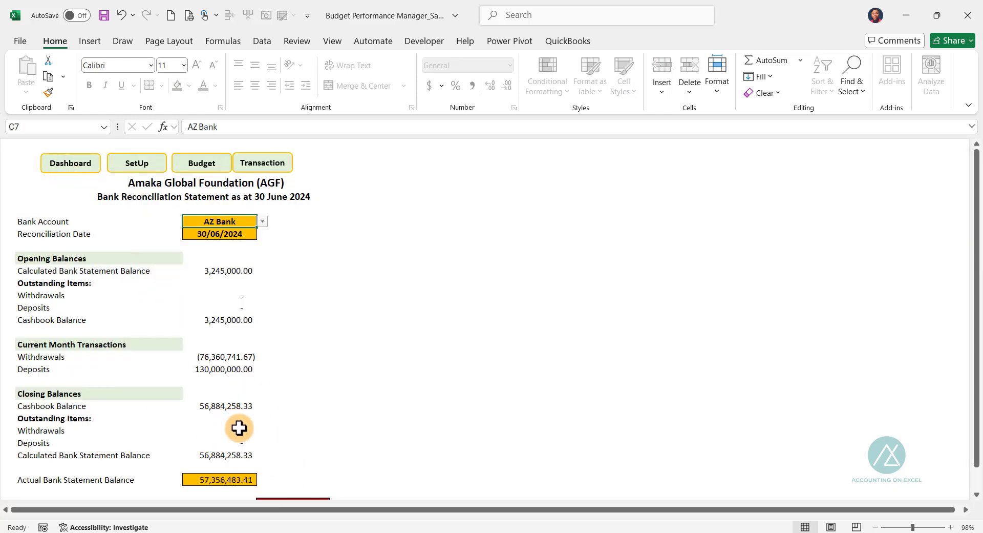
{"action": "scroll", "coordinate": [239, 428], "scroll_direction": "down", "scroll_amount": 4}
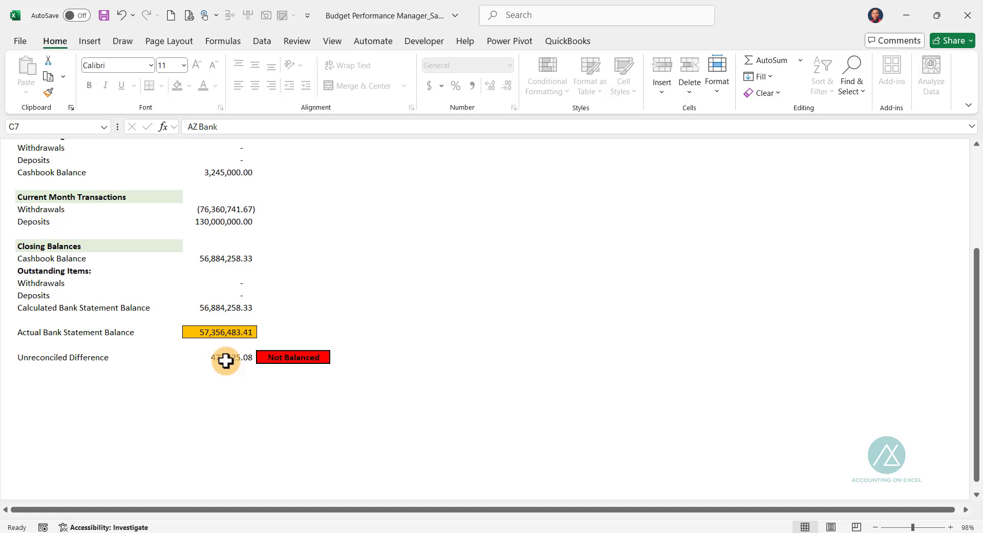
{"action": "key", "text": "alt+Tab"}
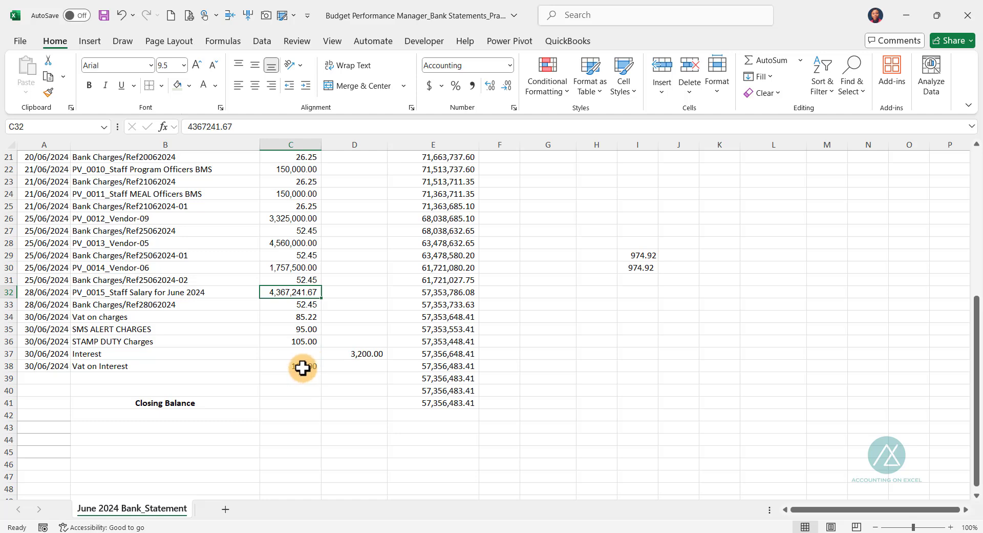
{"action": "key", "text": "alt+Tab"}
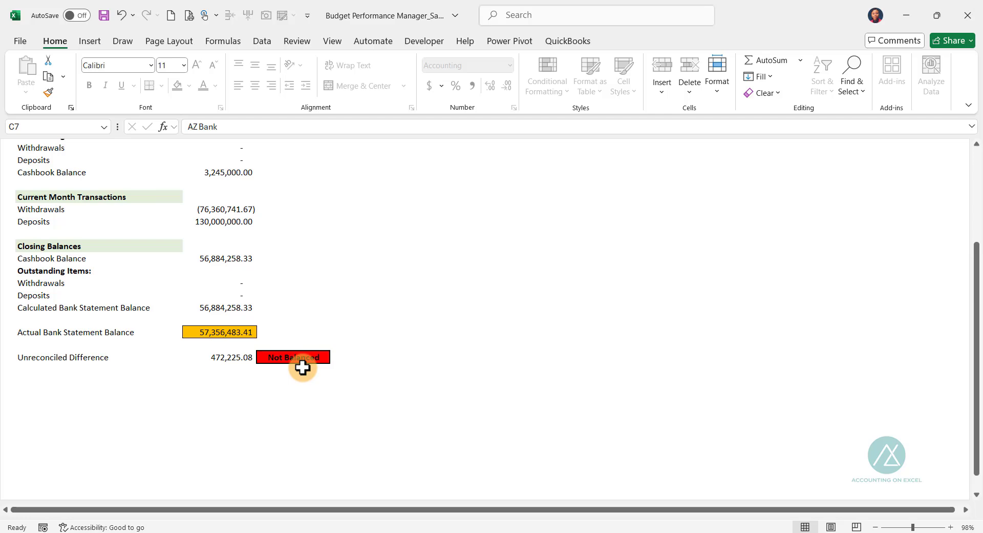
{"action": "scroll", "coordinate": [158, 281], "scroll_direction": "up", "scroll_amount": 4}
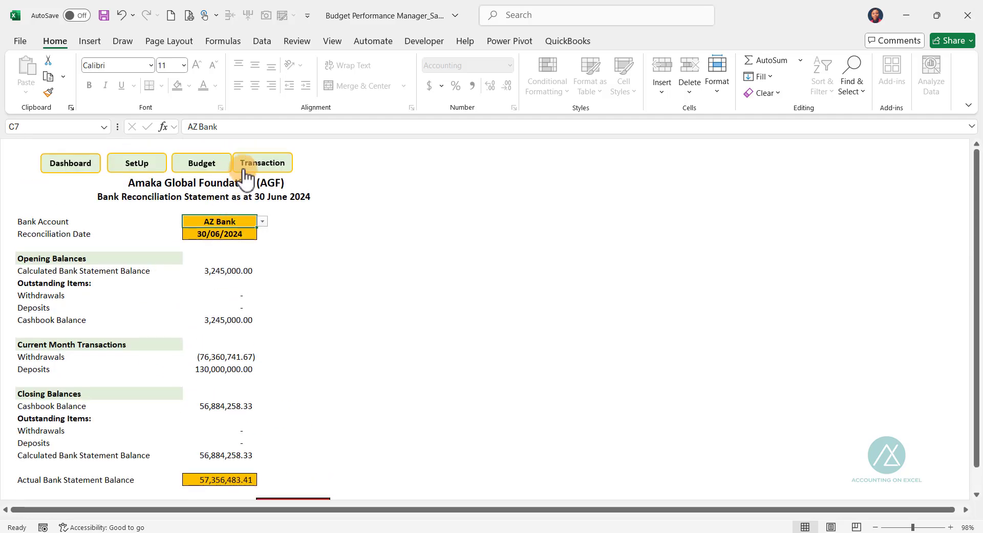
Clear the Bank Statement Date of the PV_0016 and PV_0017 payments at the end of the Transaction list
{"action": "left_click", "coordinate": [246, 171]}
{"action": "scroll", "coordinate": [665, 402], "scroll_direction": "down", "scroll_amount": 11}
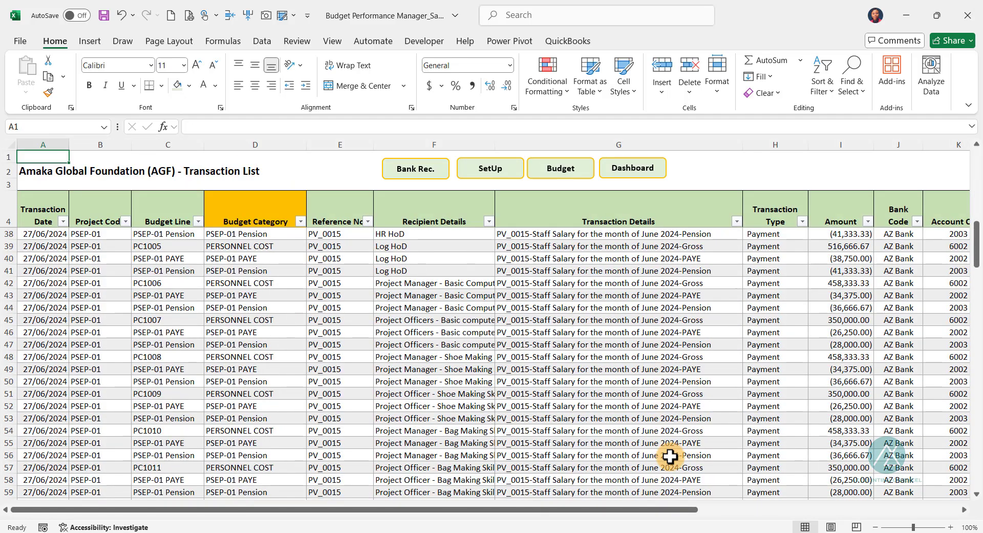
{"action": "scroll", "coordinate": [670, 456], "scroll_direction": "down", "scroll_amount": 7}
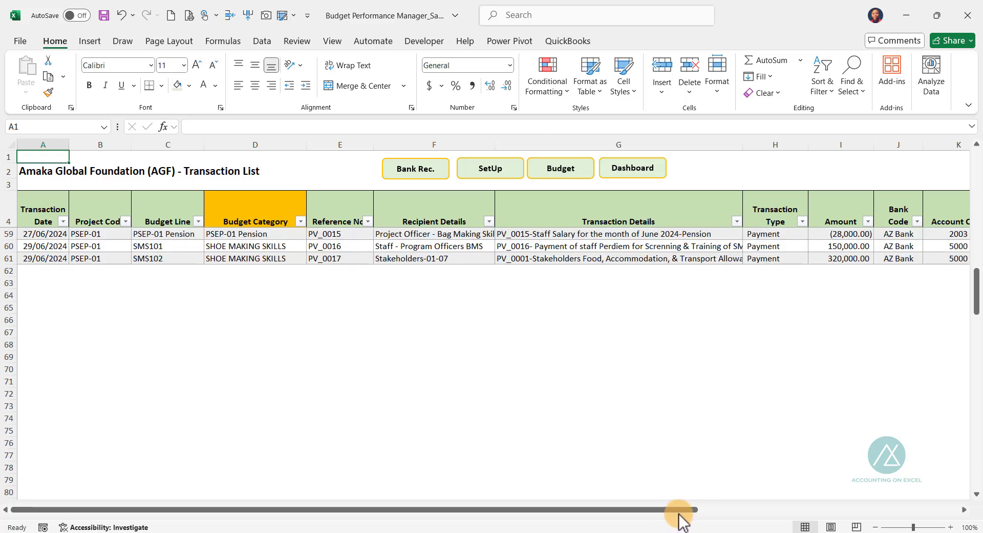
{"action": "left_click_drag", "start_coordinate": [680, 512], "coordinate": [697, 511]}
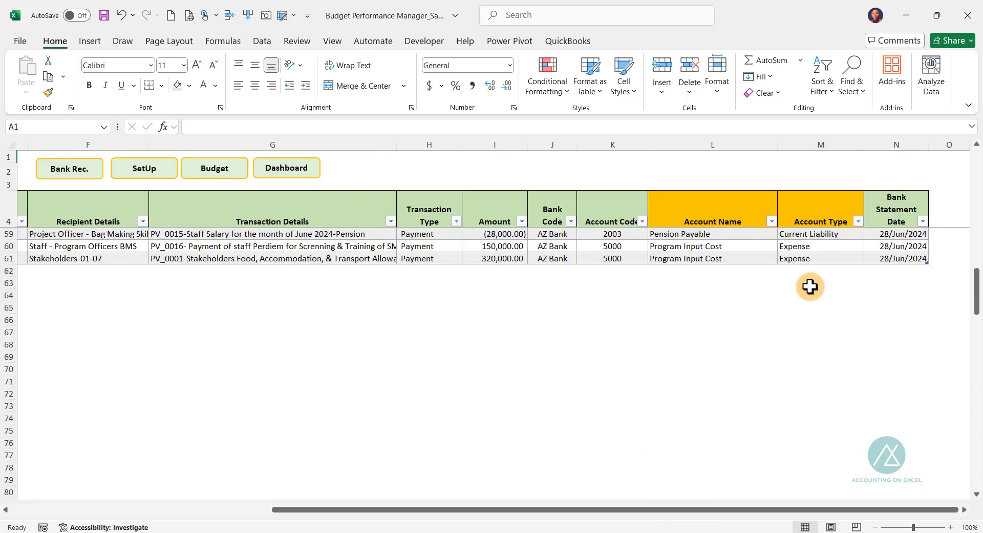
{"action": "left_click_drag", "start_coordinate": [886, 249], "coordinate": [884, 256]}
{"action": "key", "text": "Delete"}
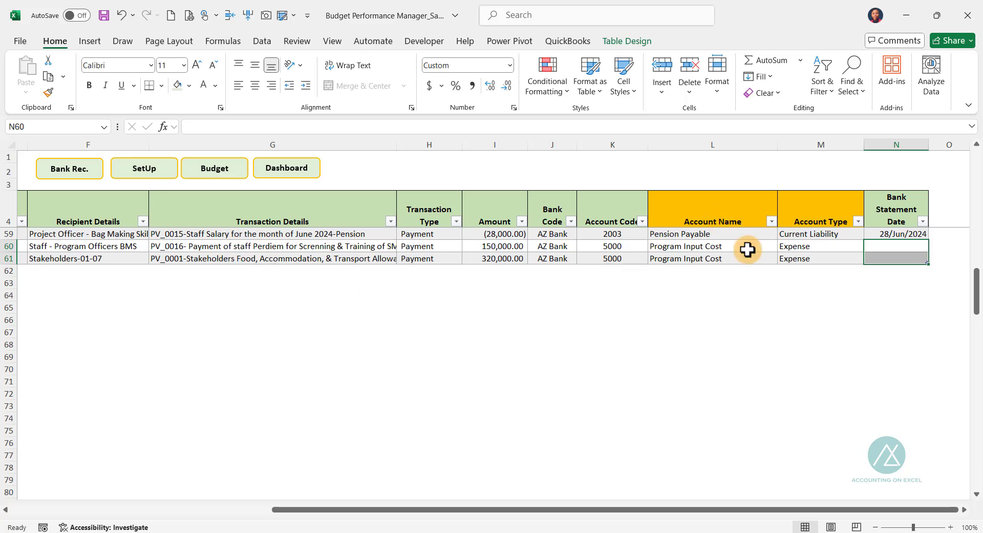
Check the outstanding withdrawals and the unreconciled difference on the AZ Bank reconciliation statement
{"action": "left_click", "coordinate": [63, 170]}
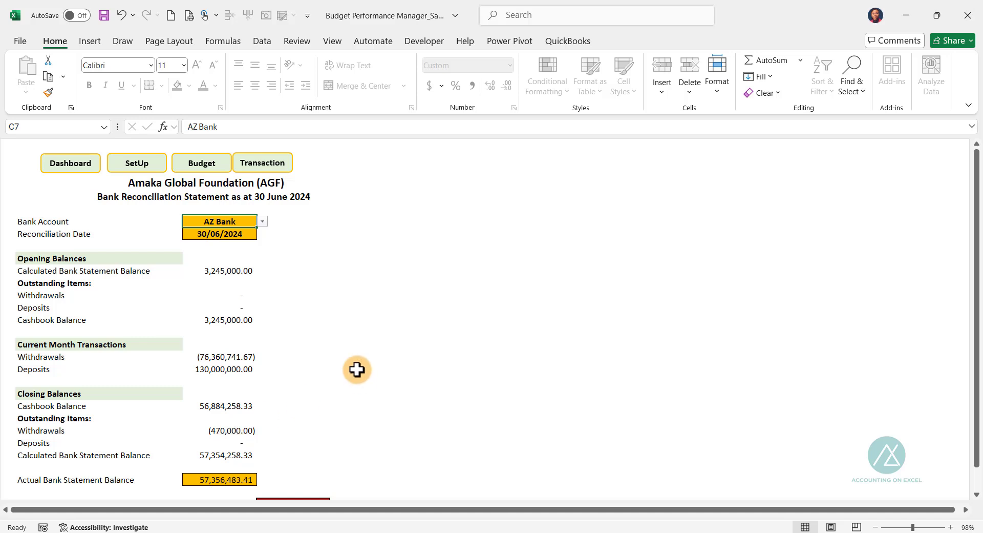
{"action": "scroll", "coordinate": [237, 390], "scroll_direction": "down", "scroll_amount": 3}
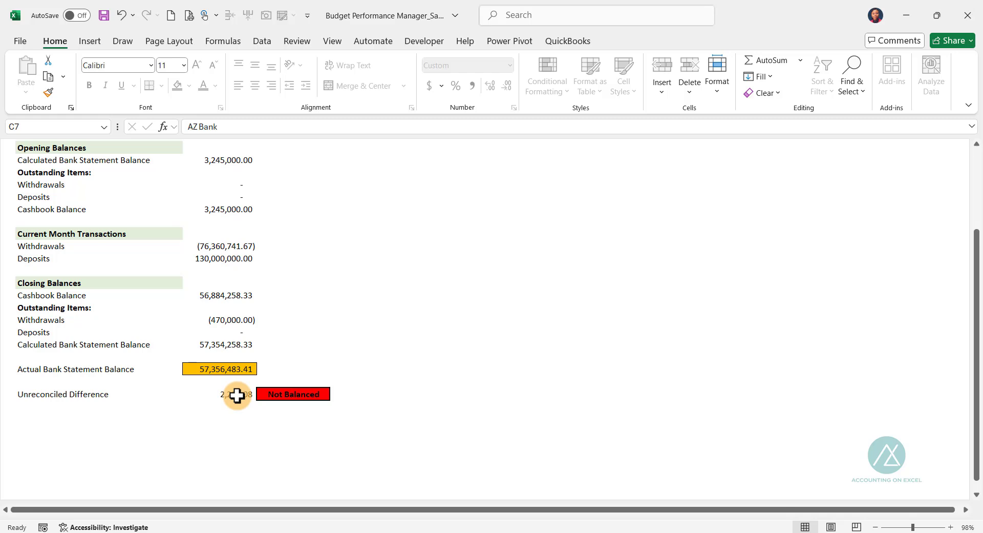
{"action": "scroll", "coordinate": [244, 344], "scroll_direction": "up", "scroll_amount": 1}
{"action": "scroll", "coordinate": [244, 344], "scroll_direction": "up", "scroll_amount": 2}
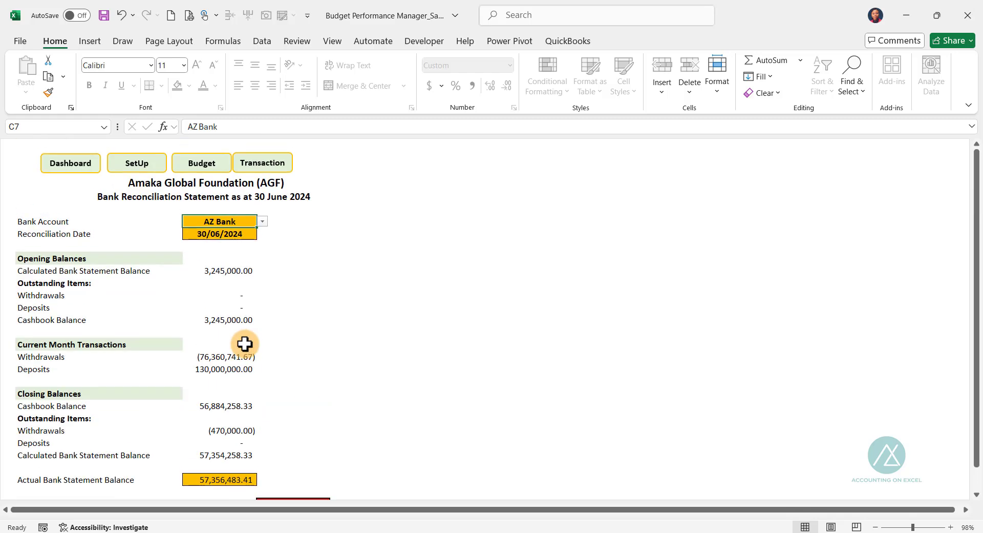
Review the Bank Charges debit lines in the June 2024 bank statement from the first charge to the closing balance
{"action": "key", "text": "alt+Tab"}
{"action": "scroll", "coordinate": [365, 307], "scroll_direction": "up", "scroll_amount": 6}
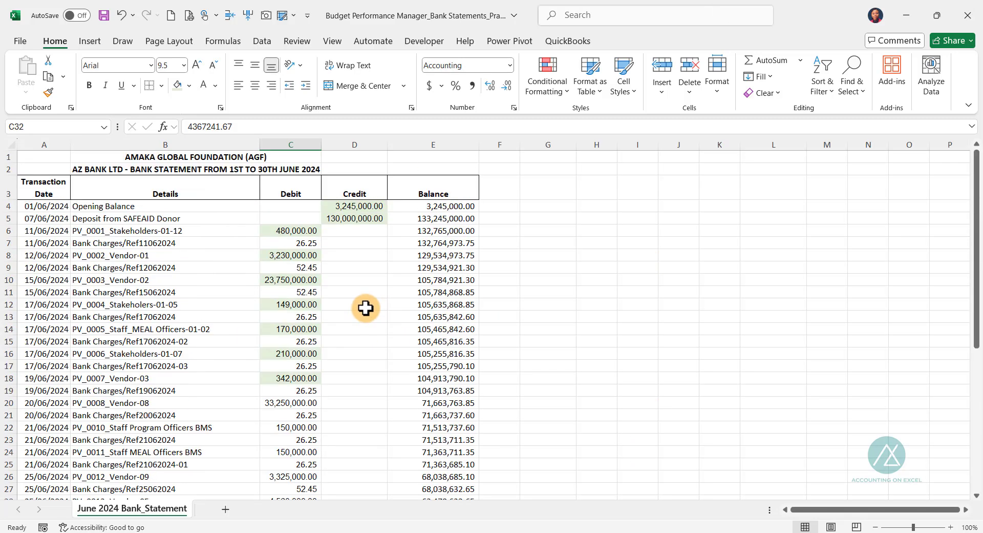
{"action": "left_click", "coordinate": [275, 241]}
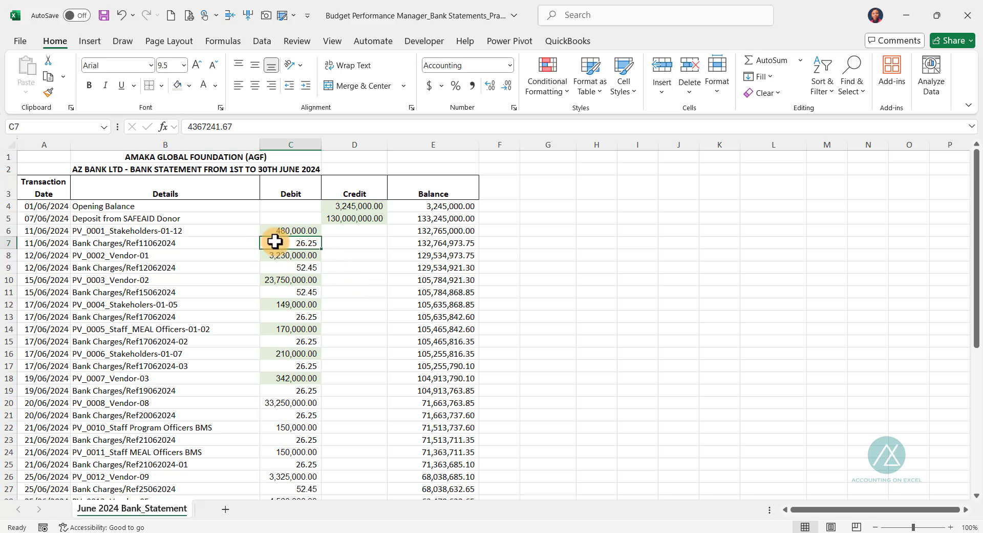
{"action": "left_click", "coordinate": [276, 268]}
{"action": "scroll", "coordinate": [301, 335], "scroll_direction": "down", "scroll_amount": 7}
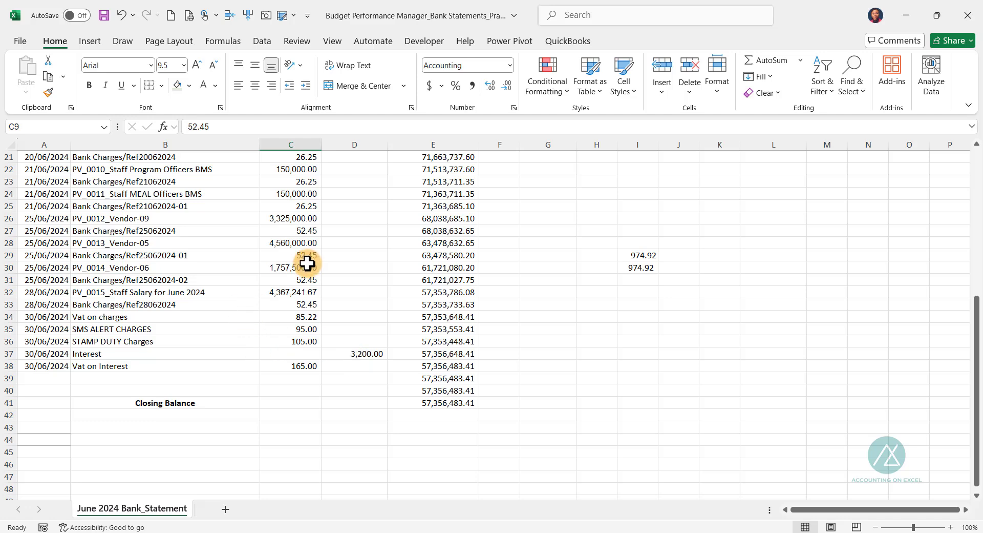
Inspect which debit cells the bank charges SUM formula in I30 covers, and check the 30/06/2024 Interest credit
{"action": "double_click", "coordinate": [641, 266]}
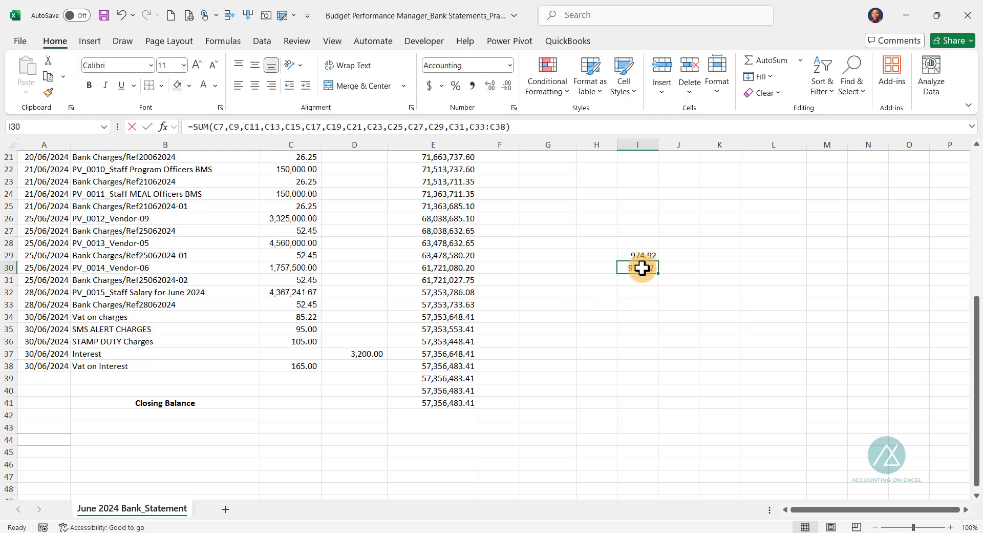
{"action": "scroll", "coordinate": [256, 333], "scroll_direction": "up", "scroll_amount": 7}
{"action": "scroll", "coordinate": [263, 323], "scroll_direction": "down", "scroll_amount": 5}
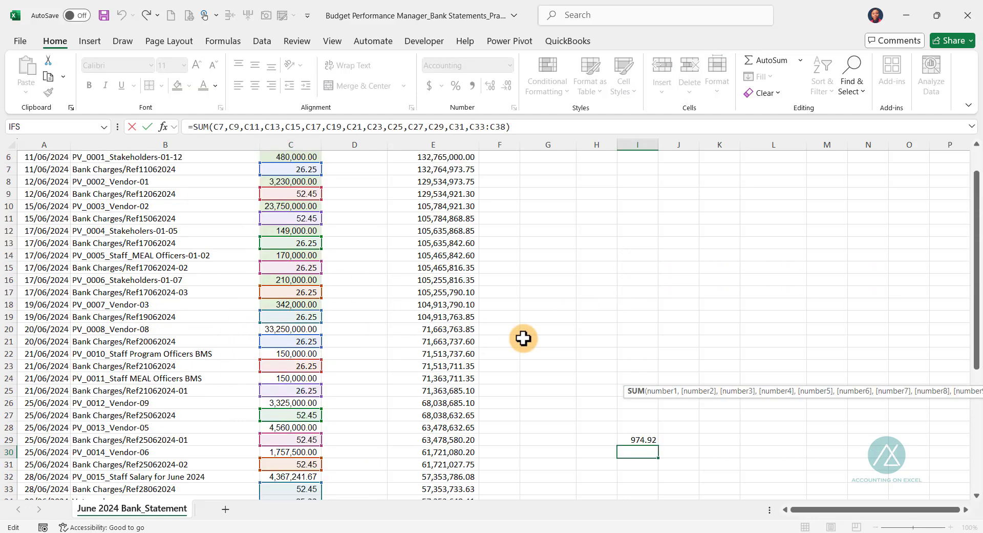
{"action": "scroll", "coordinate": [577, 345], "scroll_direction": "down", "scroll_amount": 2}
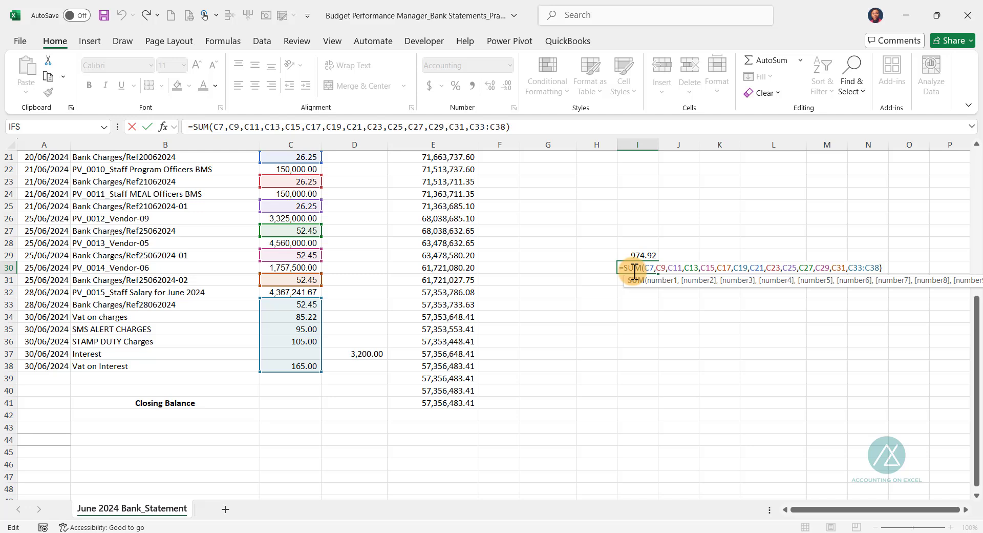
{"action": "key", "text": "Escape"}
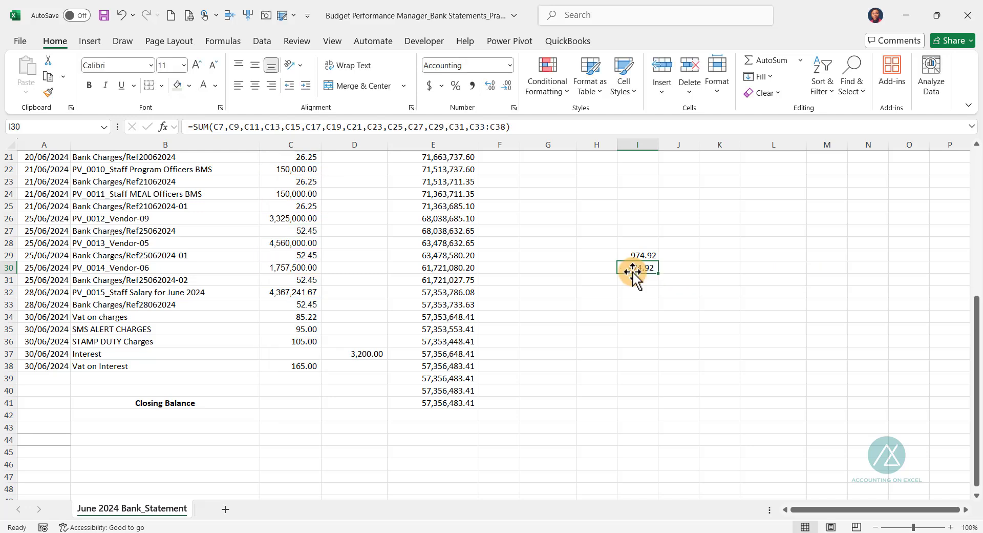
{"action": "left_click", "coordinate": [358, 355]}
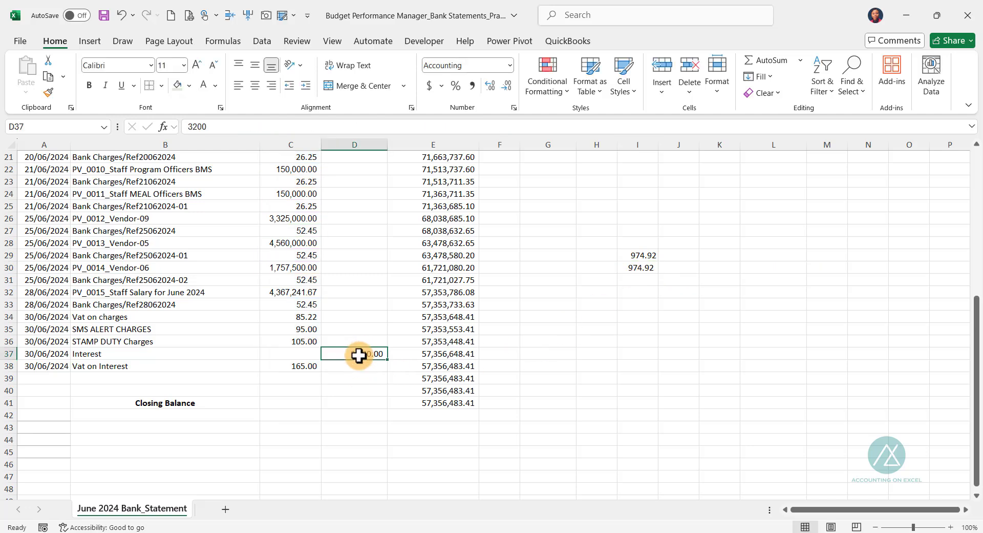
Copy the bank charges total in I30 of the bank statement and go to the end of the Transaction list
{"action": "left_click", "coordinate": [647, 267]}
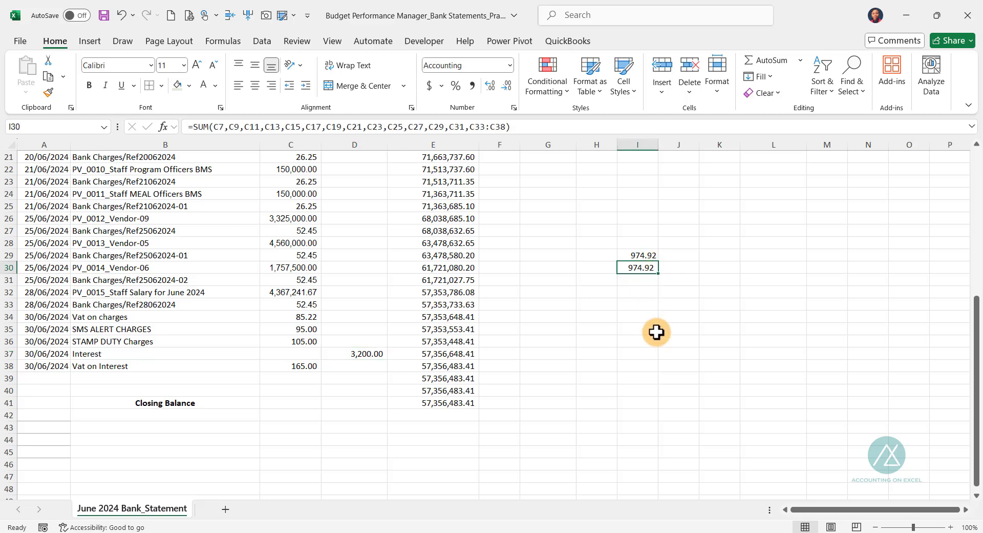
{"action": "key", "text": "ctrl+c"}
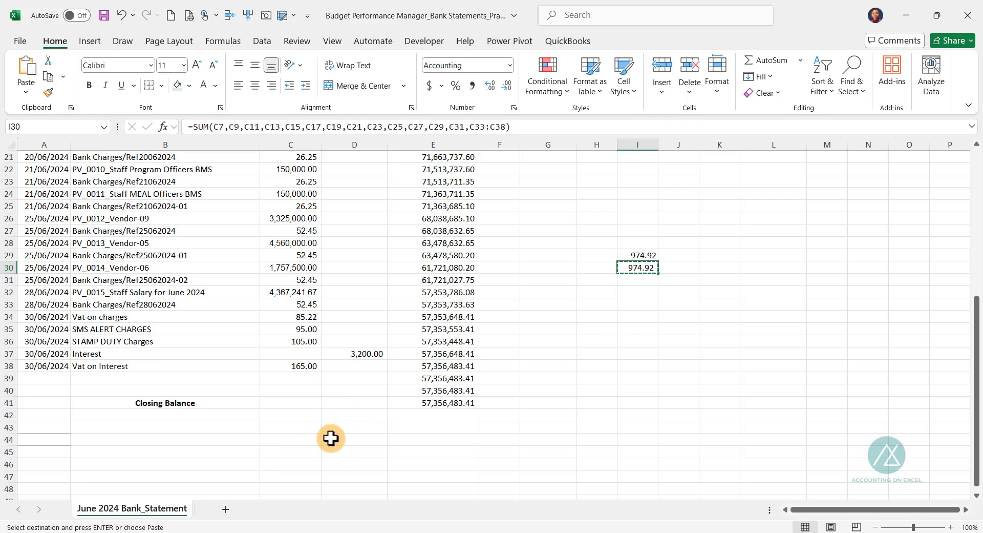
{"action": "key", "text": "ctrl+Tab"}
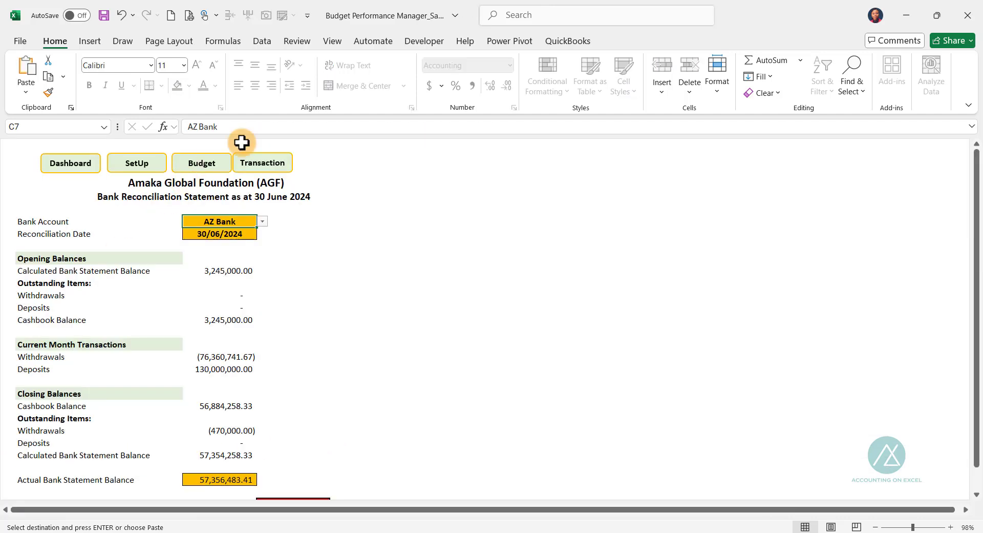
{"action": "left_click", "coordinate": [256, 163]}
{"action": "scroll", "coordinate": [314, 333], "scroll_direction": "down", "scroll_amount": 15}
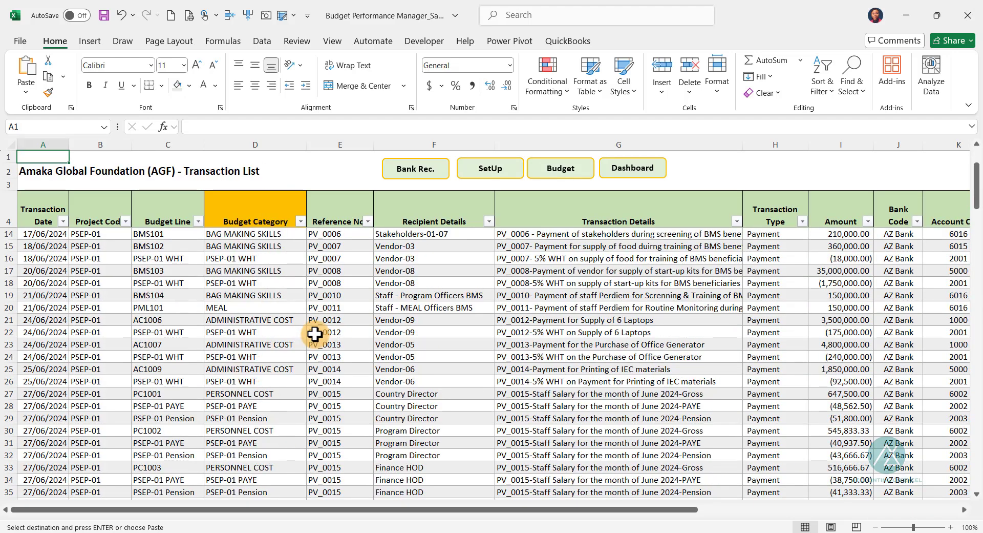
{"action": "scroll", "coordinate": [315, 333], "scroll_direction": "down", "scroll_amount": 2}
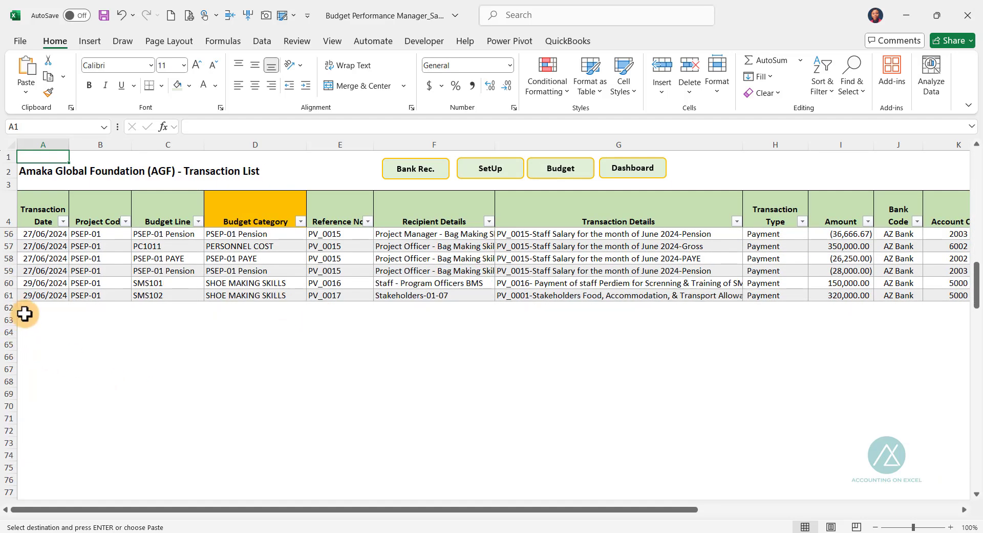
Start a new Transaction list row below PV_0017 with date 29/06/2024 and project code PSEP-01
{"action": "left_click", "coordinate": [25, 307]}
{"action": "key", "text": "Return"}
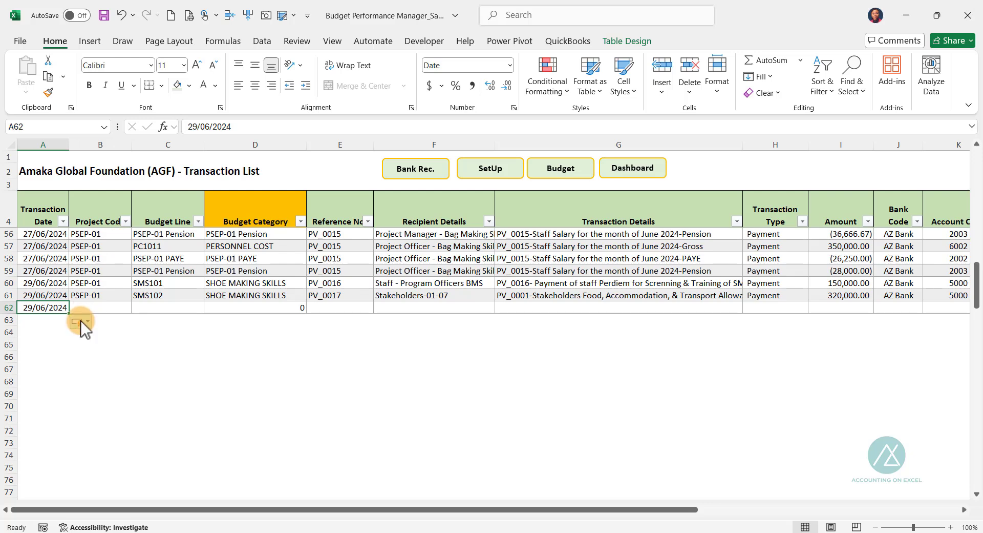
{"action": "key", "text": "Tab"}
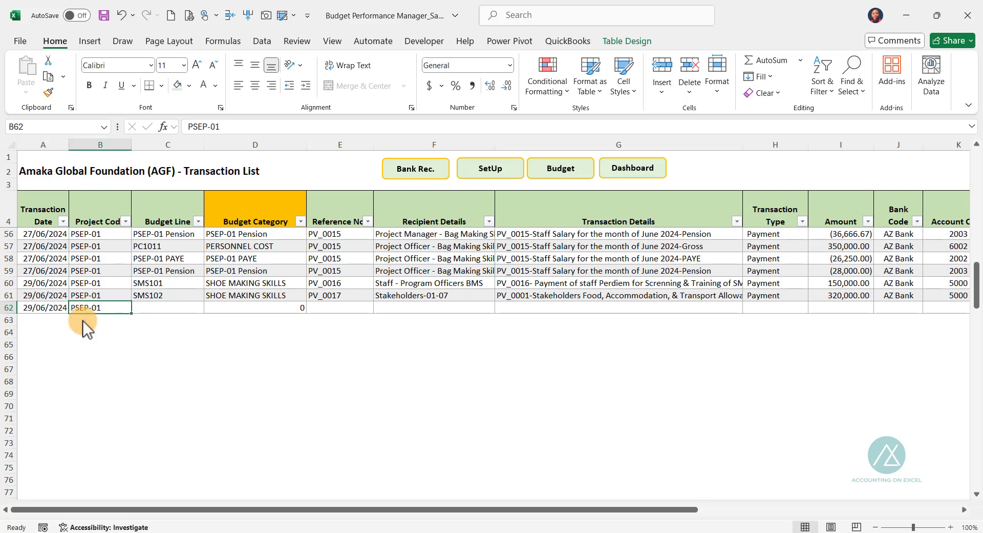
{"action": "left_click", "coordinate": [149, 305]}
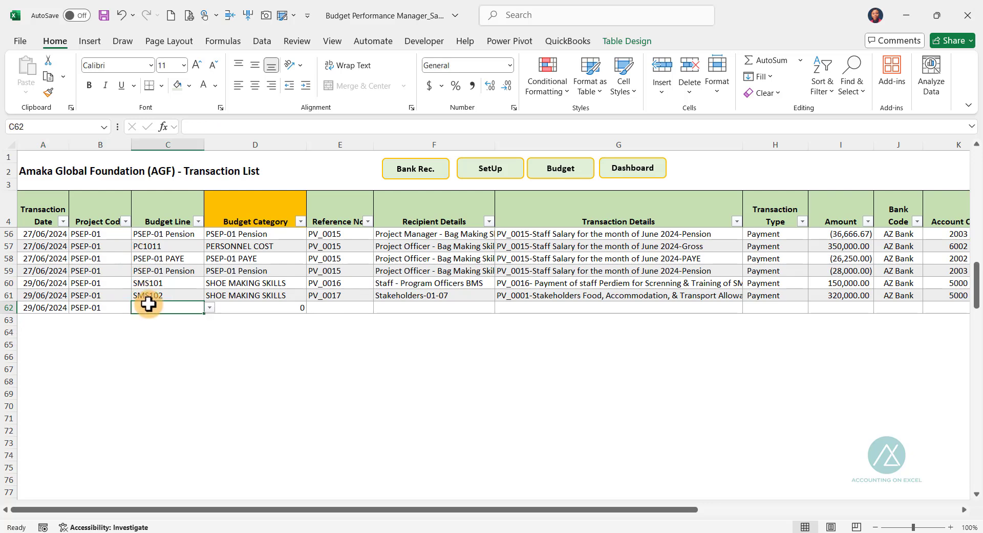
Review the personnel, administrative, program and MEAL budget lines in the Budget sheet for one that suits bank charges
{"action": "left_click", "coordinate": [552, 172]}
{"action": "scroll", "coordinate": [118, 379], "scroll_direction": "down", "scroll_amount": 7}
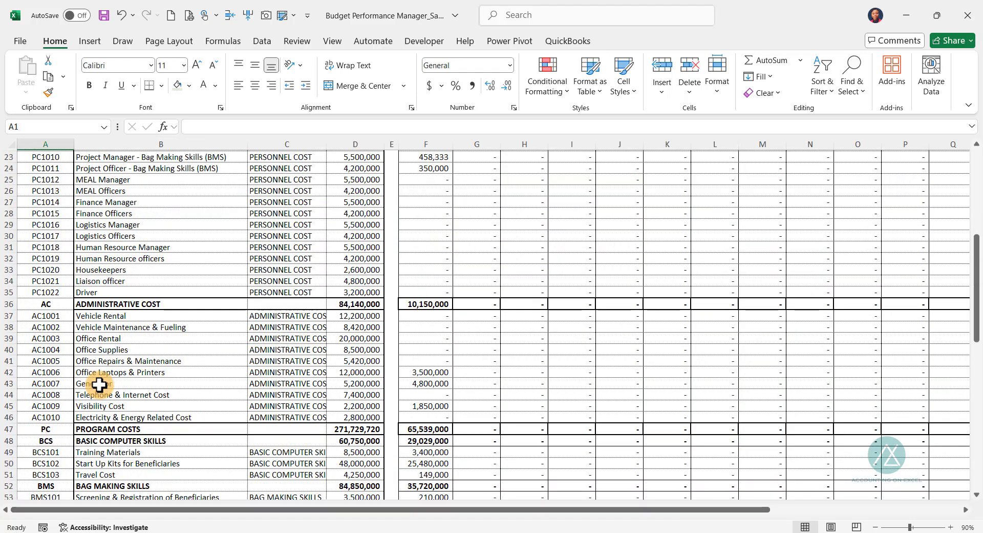
{"action": "scroll", "coordinate": [99, 384], "scroll_direction": "down", "scroll_amount": 3}
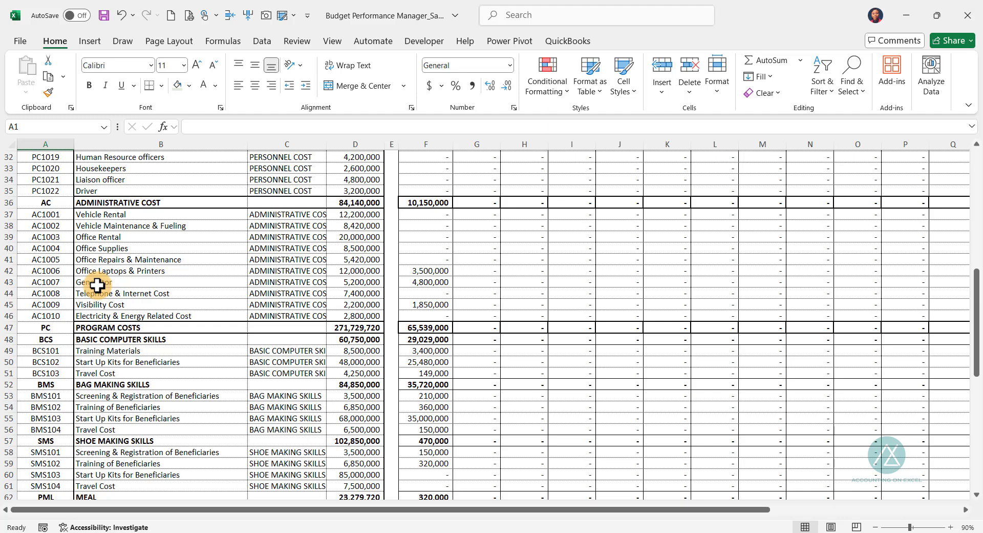
{"action": "scroll", "coordinate": [98, 284], "scroll_direction": "down", "scroll_amount": 5}
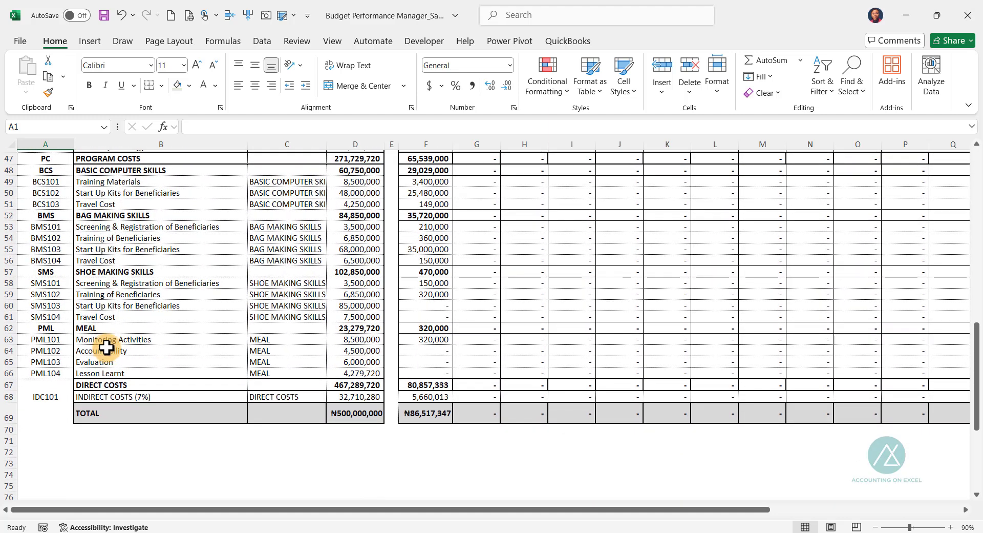
{"action": "scroll", "coordinate": [107, 348], "scroll_direction": "up", "scroll_amount": 7}
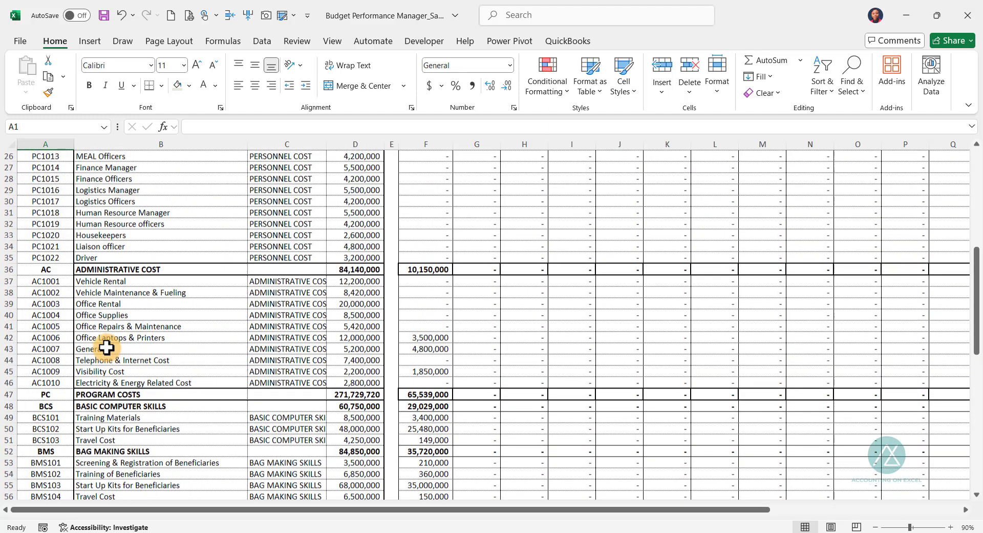
{"action": "scroll", "coordinate": [107, 348], "scroll_direction": "up", "scroll_amount": 2}
{"action": "scroll", "coordinate": [105, 345], "scroll_direction": "down", "scroll_amount": 4}
{"action": "scroll", "coordinate": [106, 345], "scroll_direction": "up", "scroll_amount": 3}
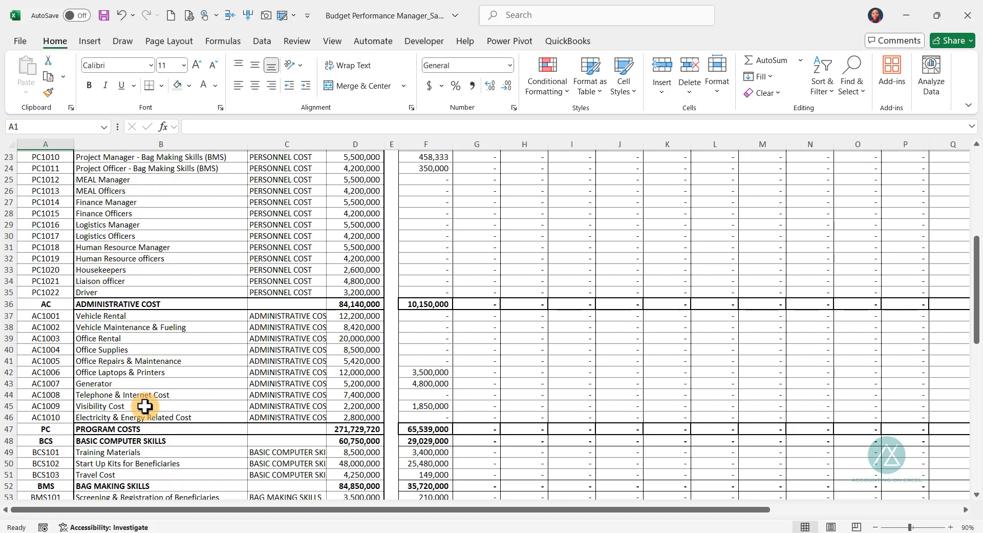
Copy the Office Supplies code AC1004 from the Budget sheet and paste it as a value into Budget Line cell C62 of the Transaction list
{"action": "left_click", "coordinate": [101, 350]}
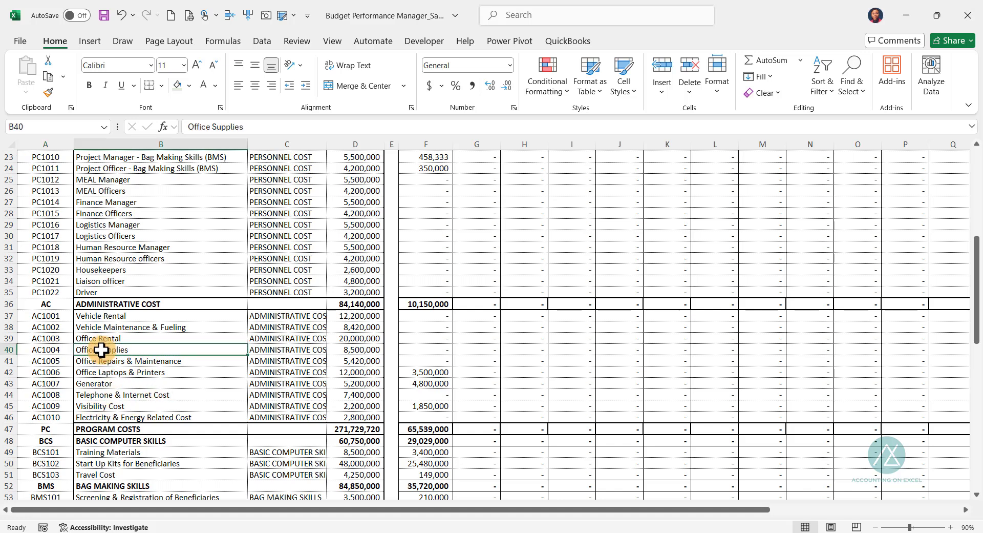
{"action": "left_click", "coordinate": [37, 348]}
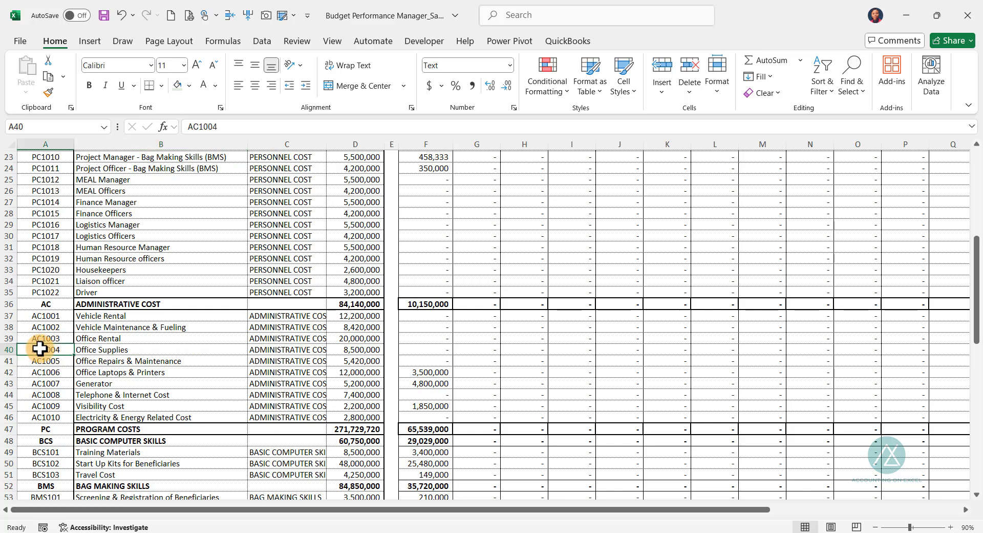
{"action": "key", "text": "ctrl+c"}
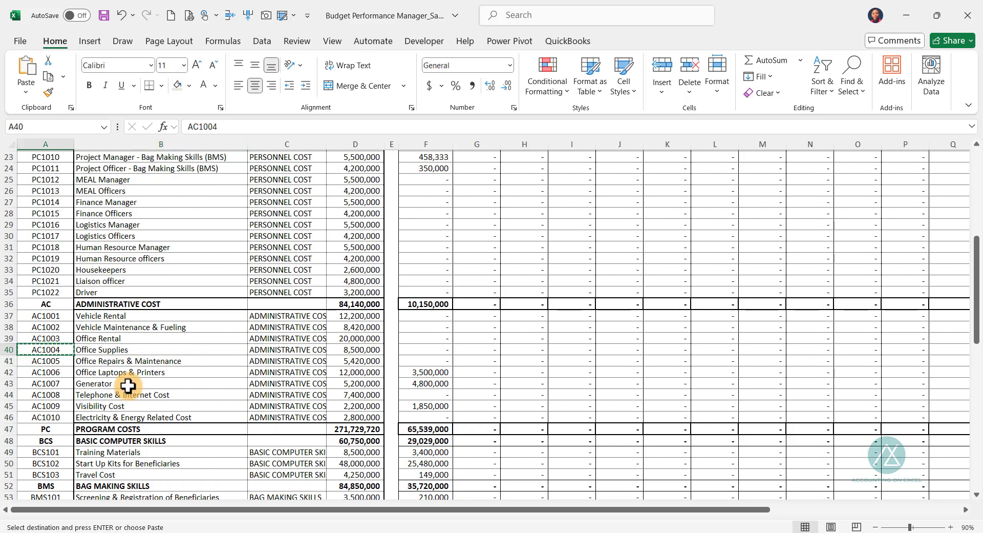
{"action": "key", "text": "alt+Tab"}
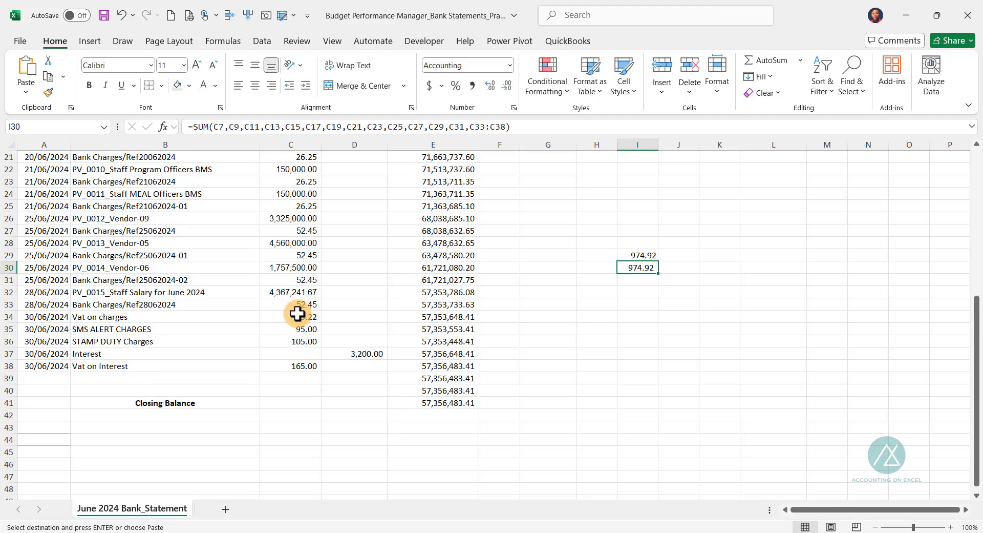
{"action": "key", "text": "alt+Tab"}
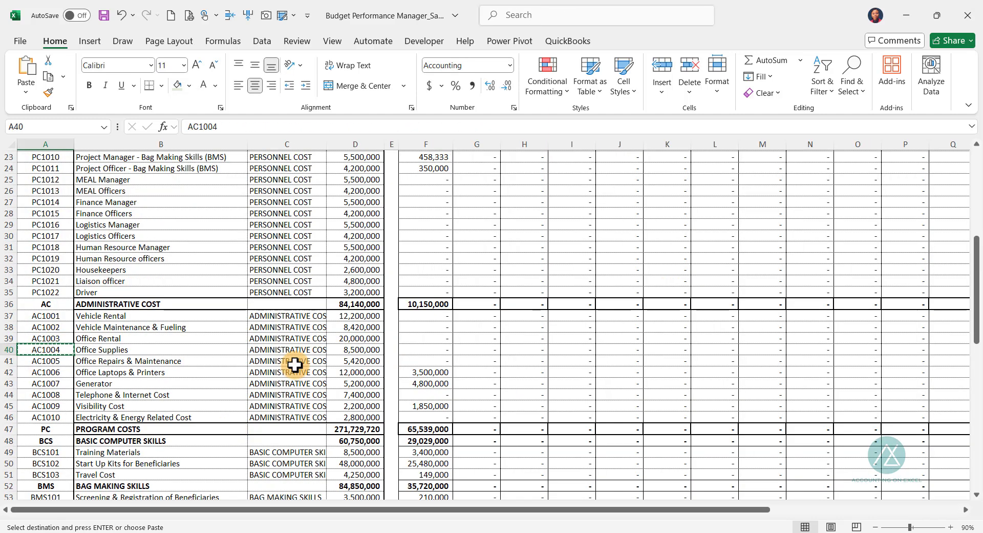
{"action": "scroll", "coordinate": [478, 248], "scroll_direction": "up", "scroll_amount": 9}
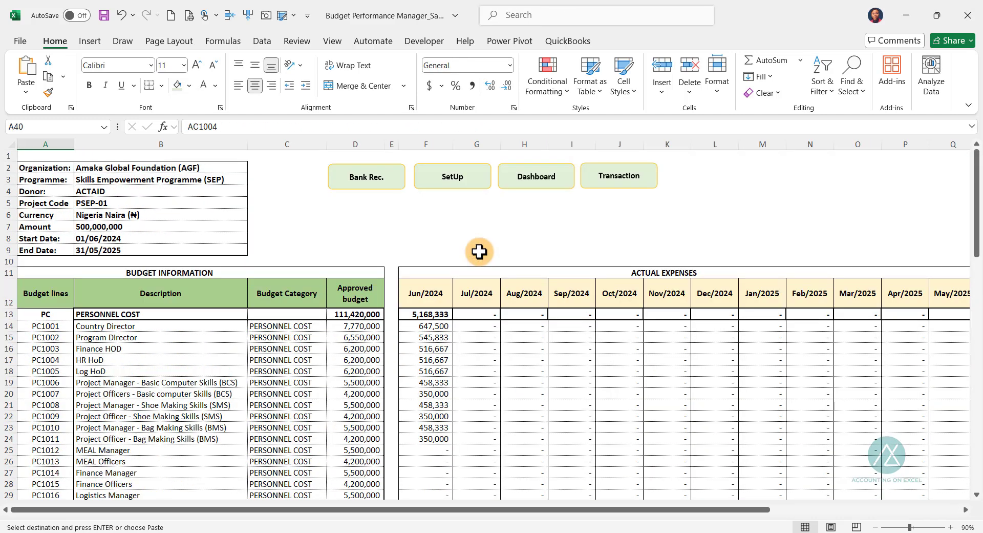
{"action": "left_click", "coordinate": [607, 187]}
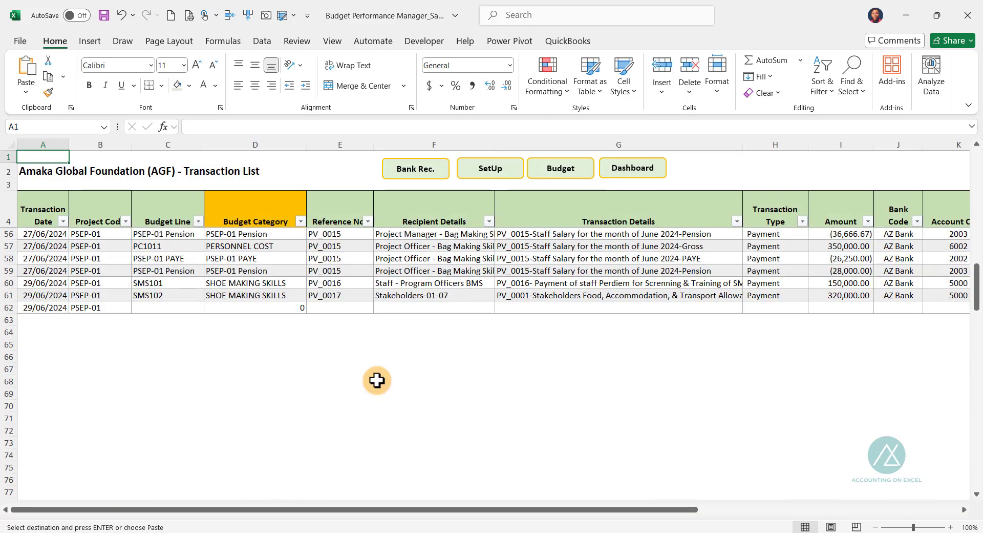
{"action": "left_click", "coordinate": [155, 308]}
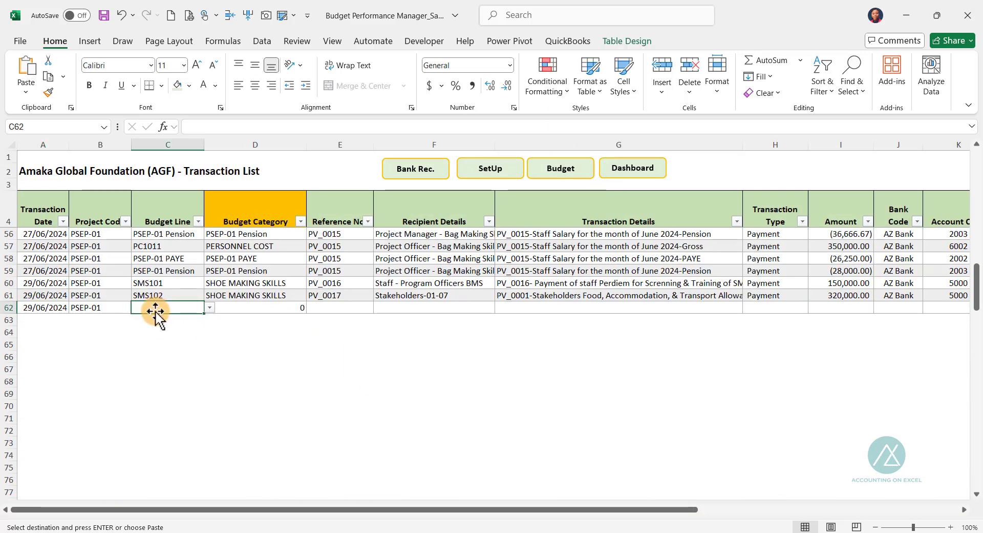
{"action": "key", "text": "ctrl+alt+v"}
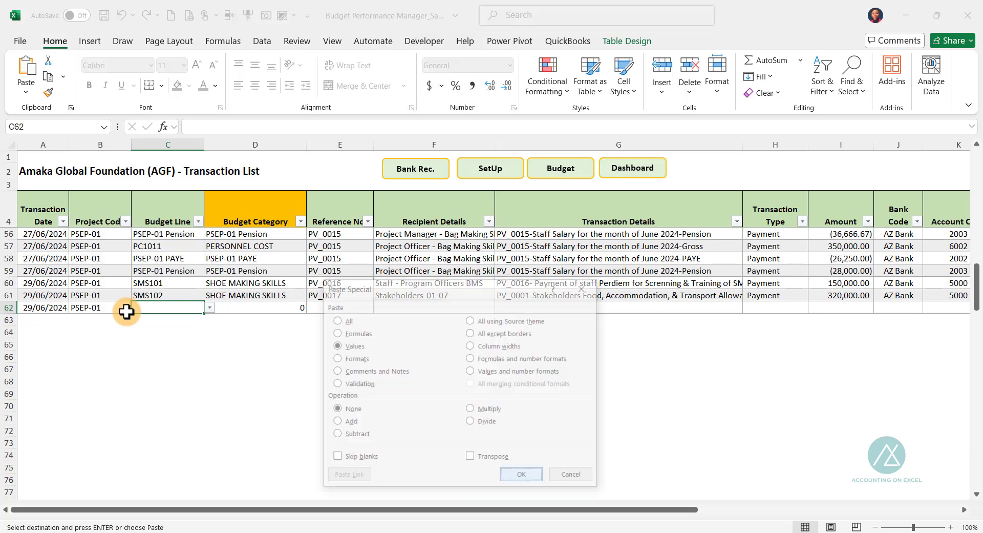
{"action": "key", "text": "Return"}
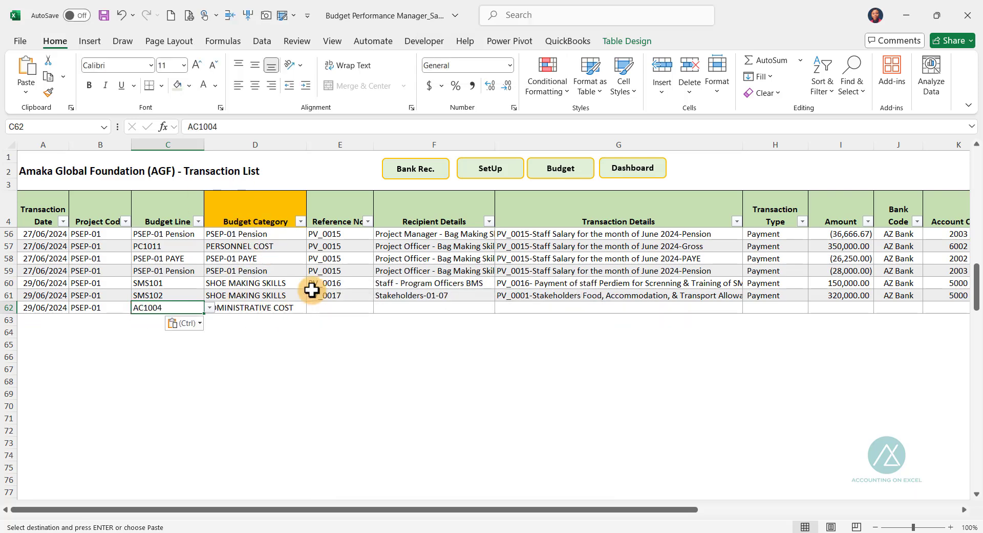
Enter Adj. Jrn as the reference number and Bank Charges for June 2024 as the recipient details in row 62
{"action": "left_click", "coordinate": [318, 308]}
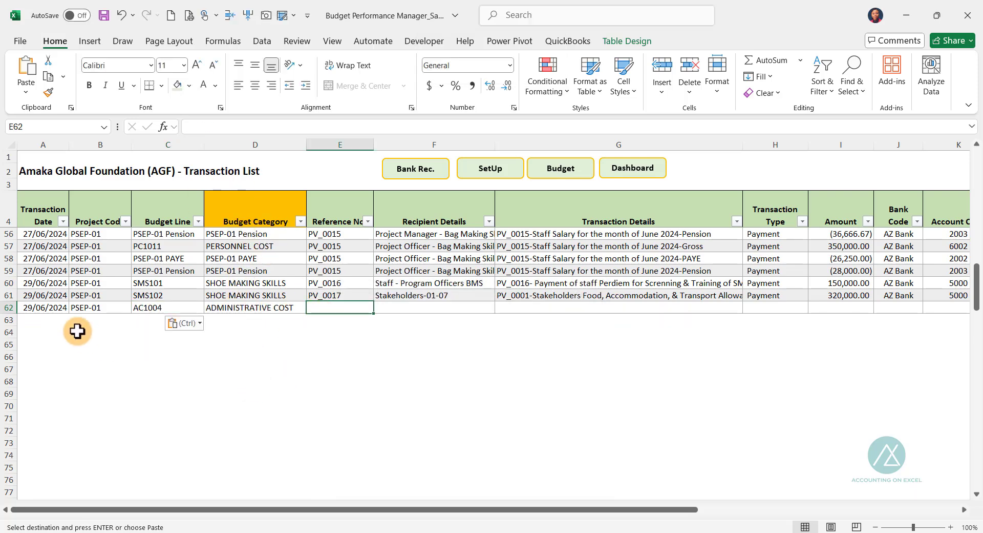
{"action": "key", "text": "Escape"}
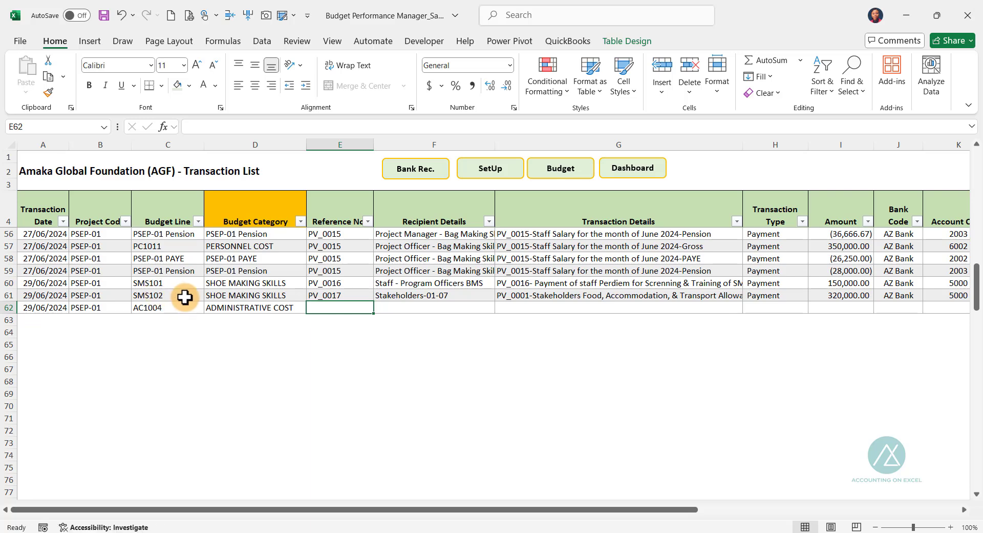
{"action": "type", "text": "Adj. Jrn"}
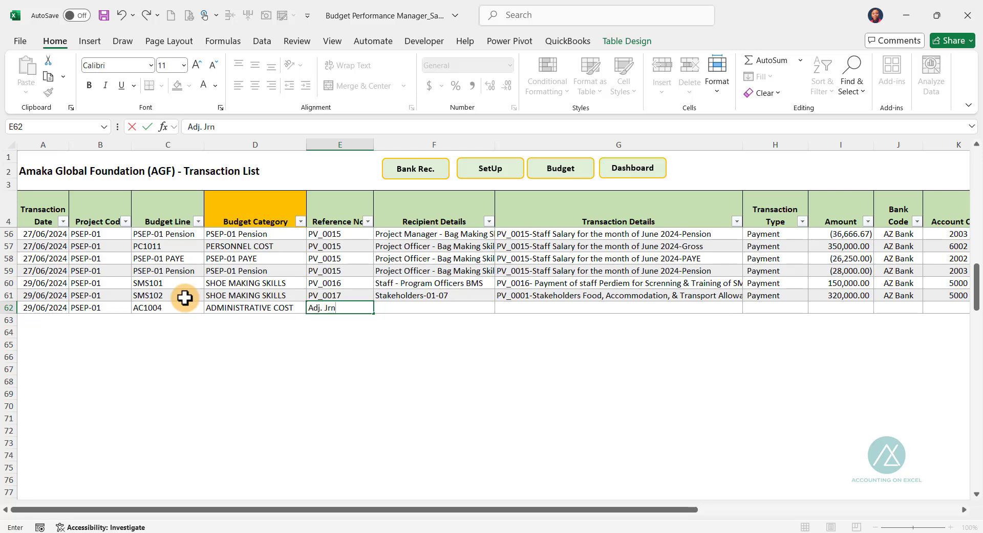
{"action": "key", "text": "Tab"}
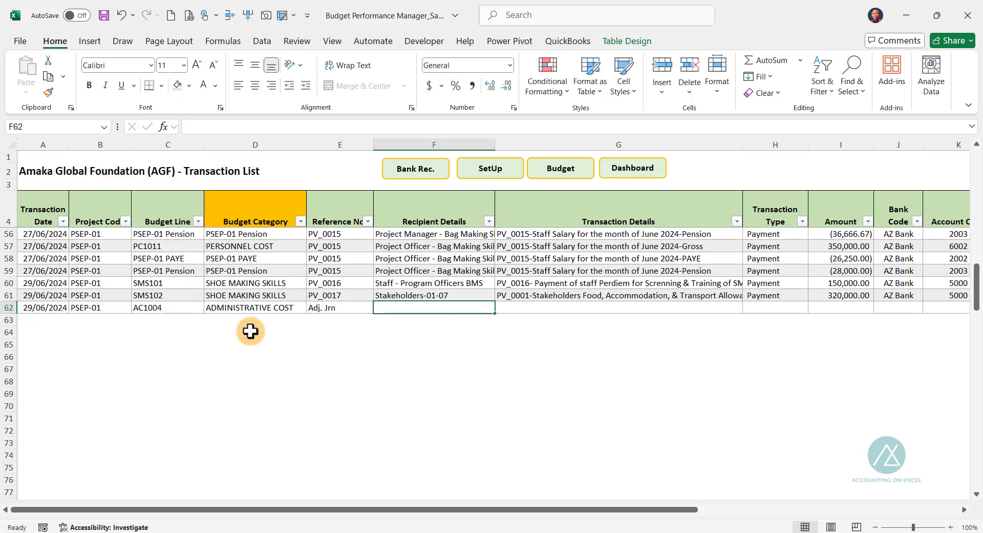
{"action": "type", "text": "Ban"}
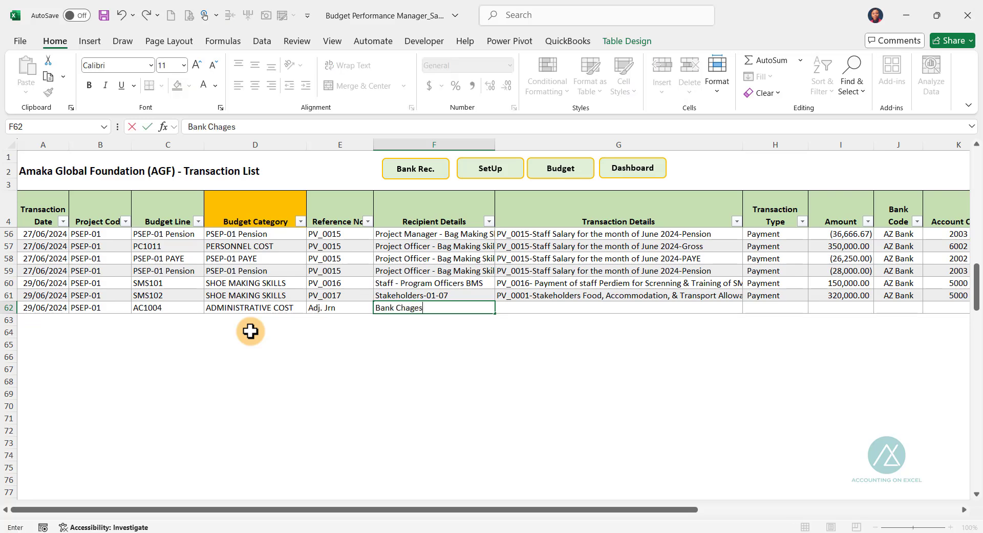
{"action": "type", "text": "k Charg"}
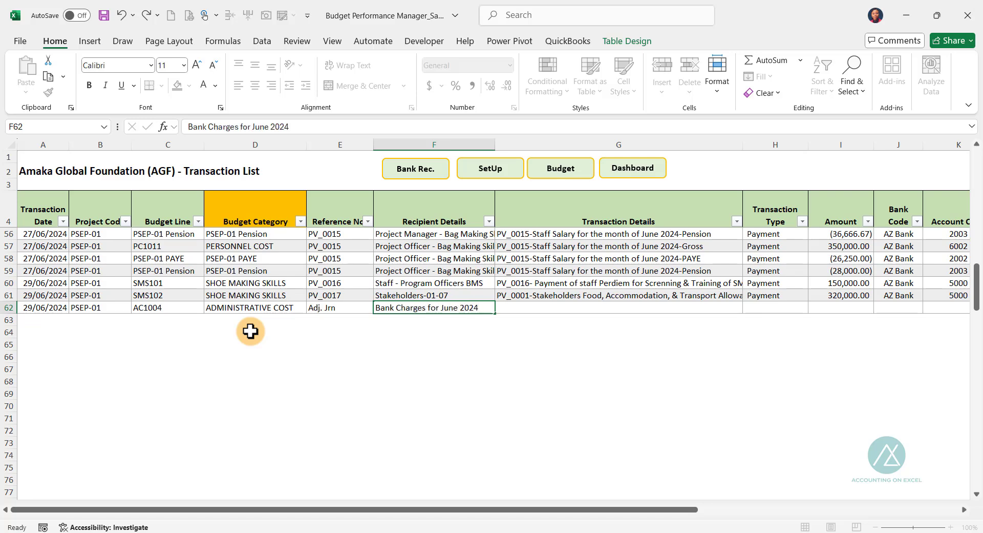
{"action": "key", "text": "Tab"}
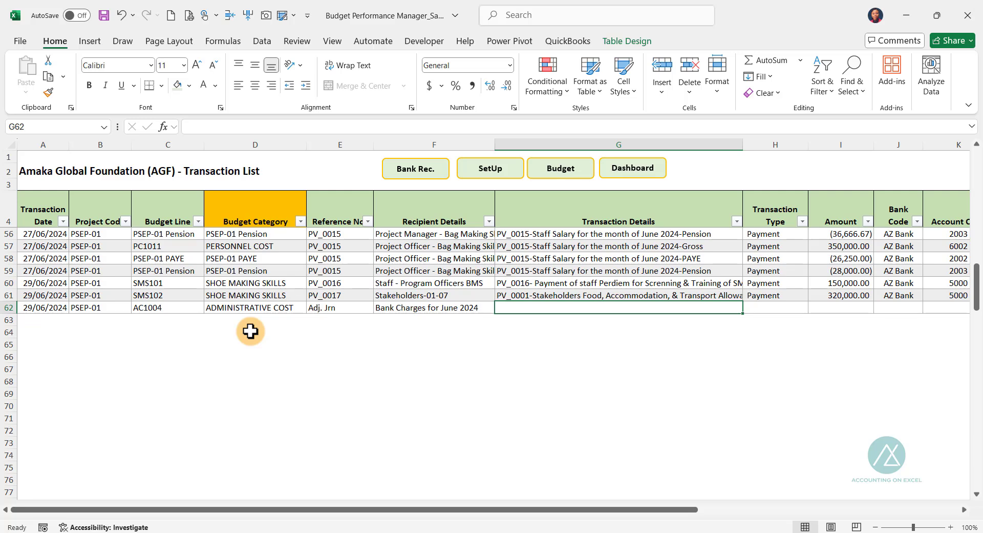
Enter Bank Charges as the transaction details and set the transaction type to Payment in row 62
{"action": "type", "text": "Bank Charges"}
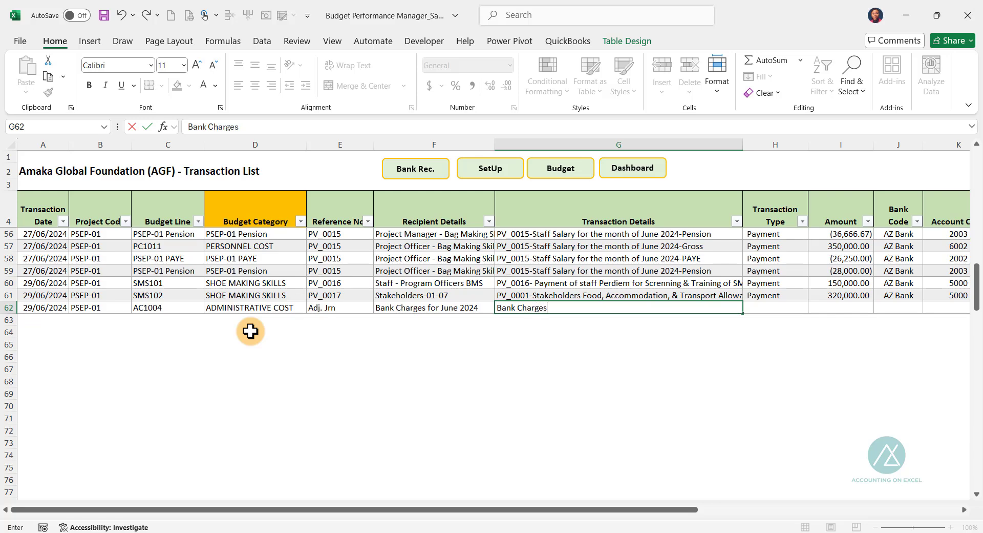
{"action": "key", "text": "Tab"}
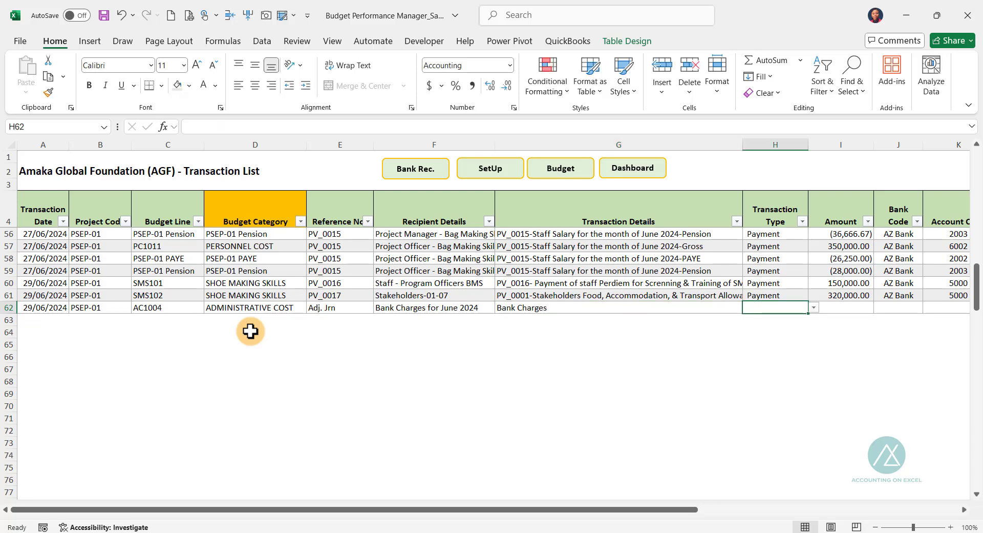
{"action": "type", "text": "Pa"}
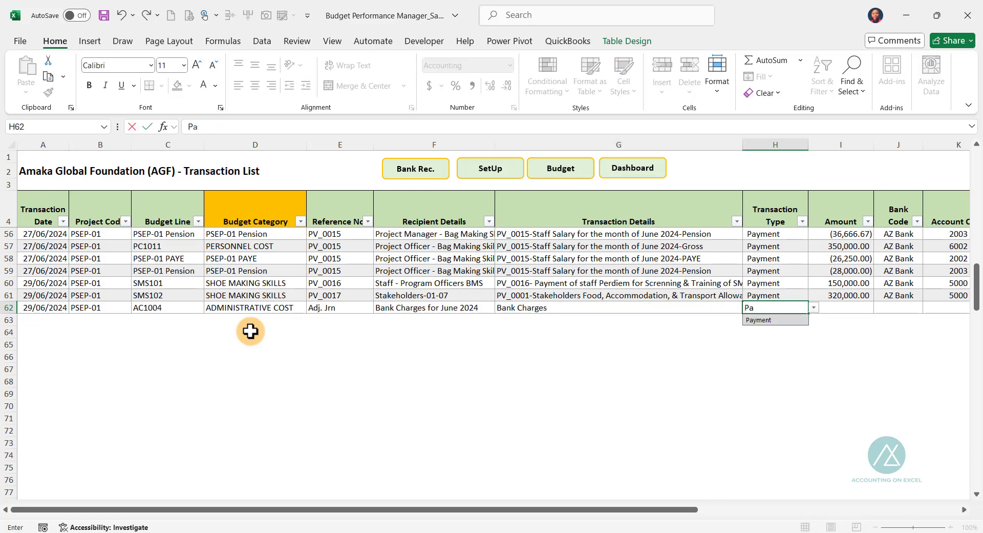
{"action": "key", "text": "Tab"}
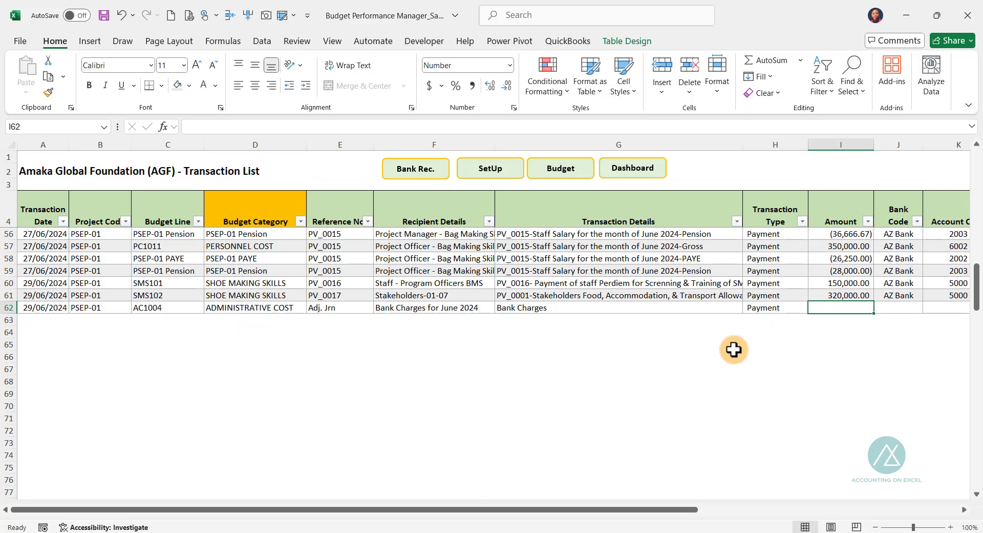
Paste the bank charges total from I30 of the bank statement as a value into Amount cell I62, and fill the bank code with AZ Bank
{"action": "left_click", "coordinate": [237, 530]}
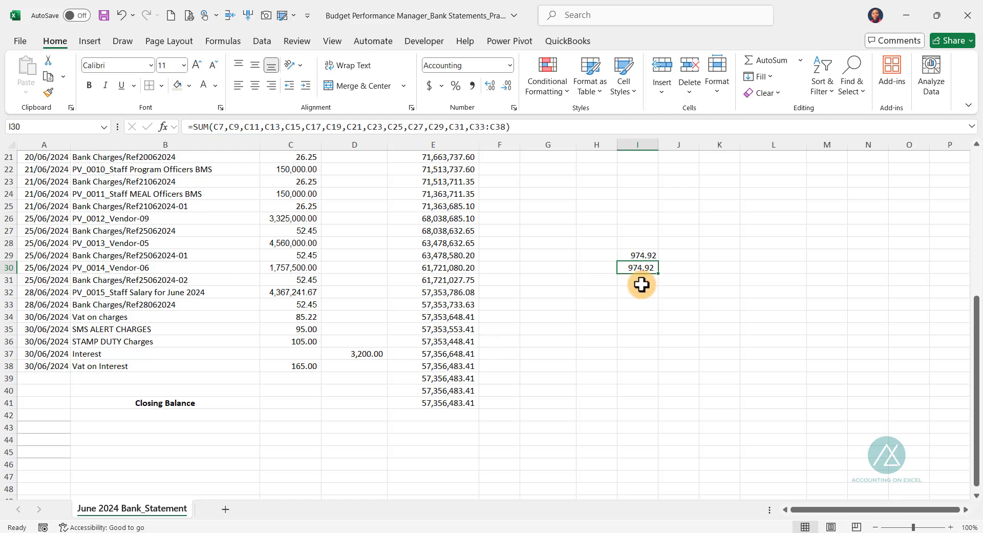
{"action": "key", "text": "ctrl+c"}
{"action": "key", "text": "alt+Tab"}
{"action": "key", "text": "ctrl+alt+v"}
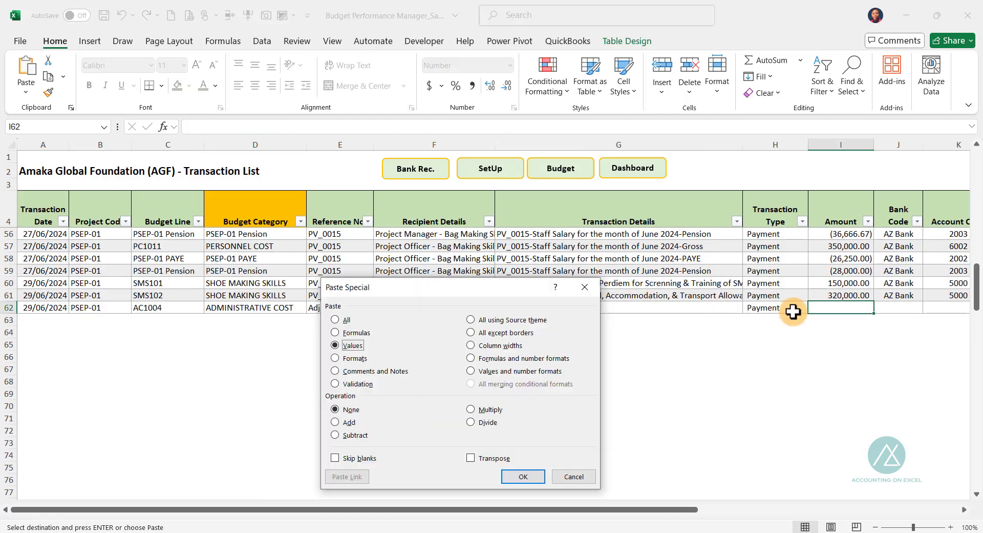
{"action": "key", "text": "v"}
{"action": "key", "text": "Return"}
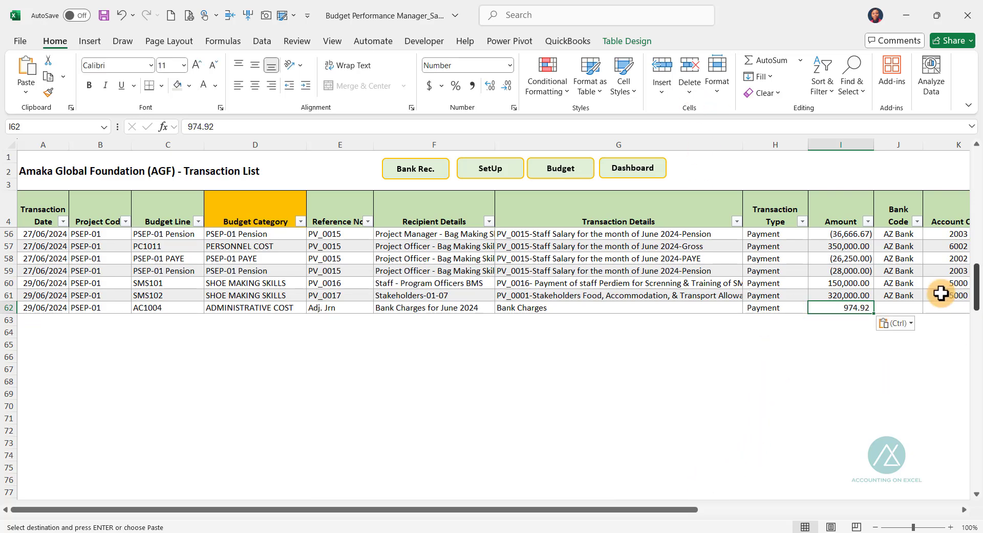
{"action": "left_click", "coordinate": [899, 311]}
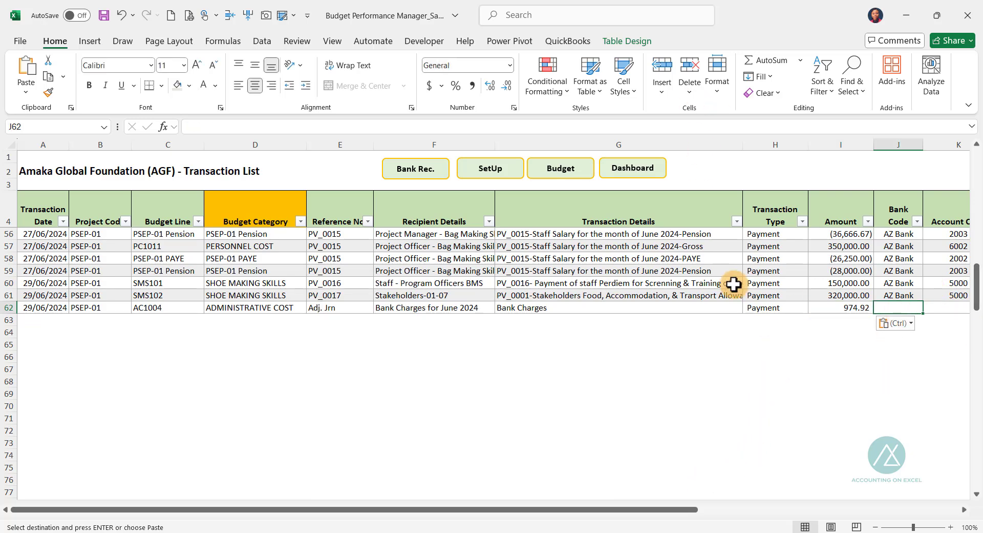
{"action": "key", "text": "ctrl+d"}
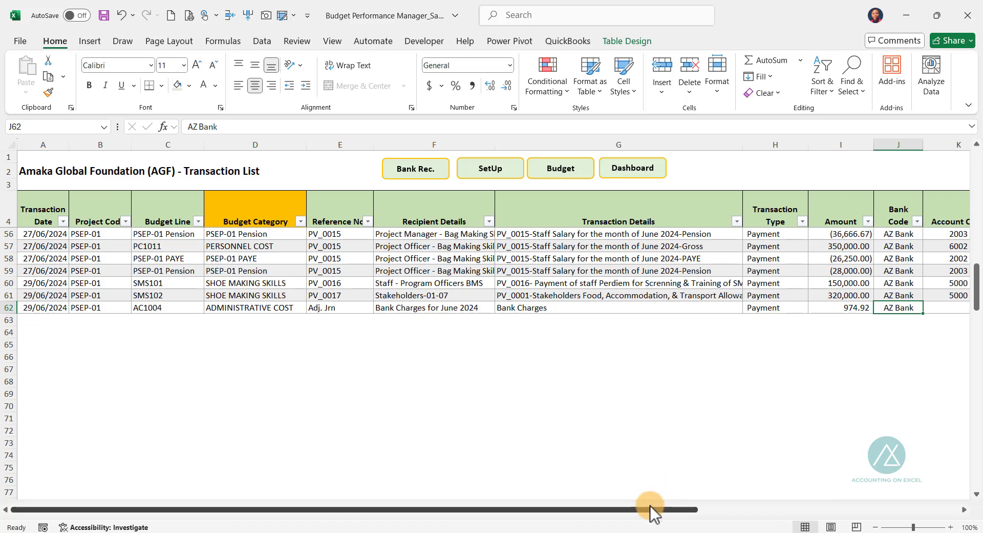
Look up the account code for Bank Charges in the Chart of Account on the SetUp sheet, and return to the Transaction list
{"action": "left_click_drag", "start_coordinate": [653, 510], "coordinate": [706, 510]}
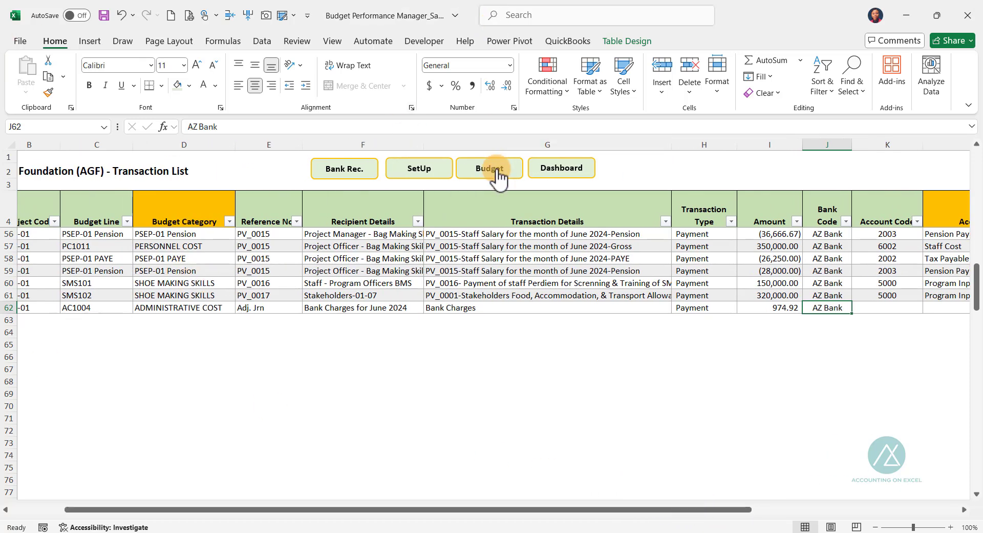
{"action": "left_click", "coordinate": [426, 172]}
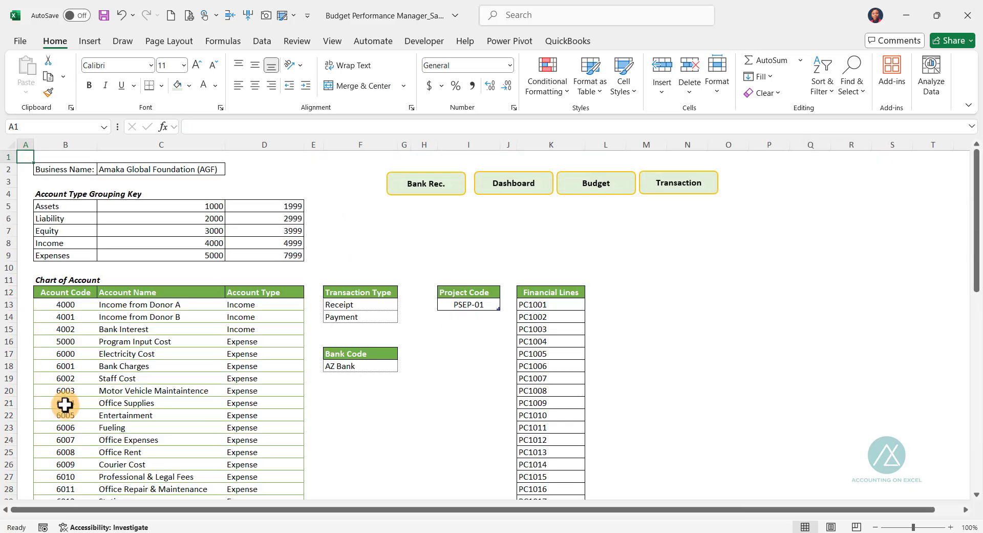
{"action": "scroll", "coordinate": [111, 409], "scroll_direction": "down", "scroll_amount": 4}
{"action": "scroll", "coordinate": [111, 409], "scroll_direction": "up", "scroll_amount": 4}
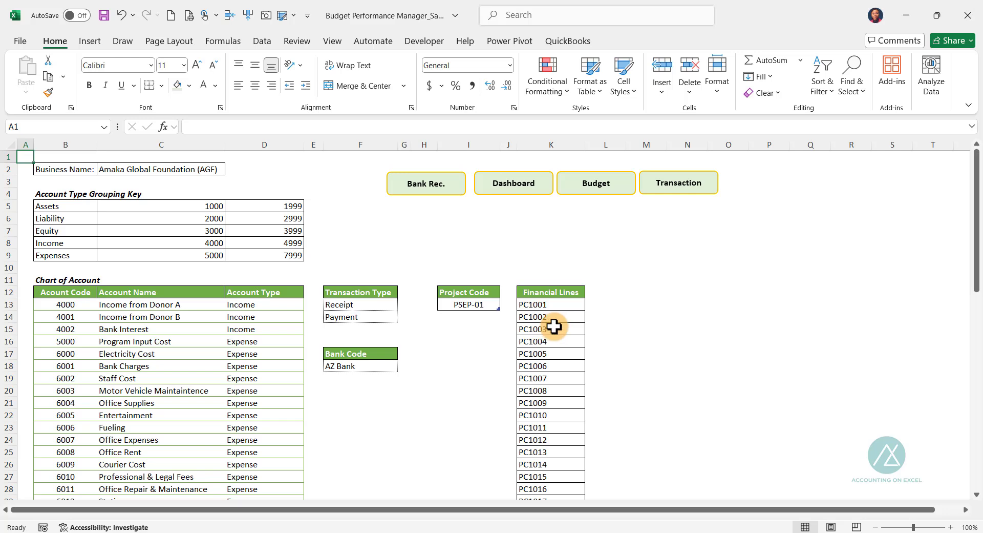
{"action": "scroll", "coordinate": [471, 336], "scroll_direction": "down", "scroll_amount": 2}
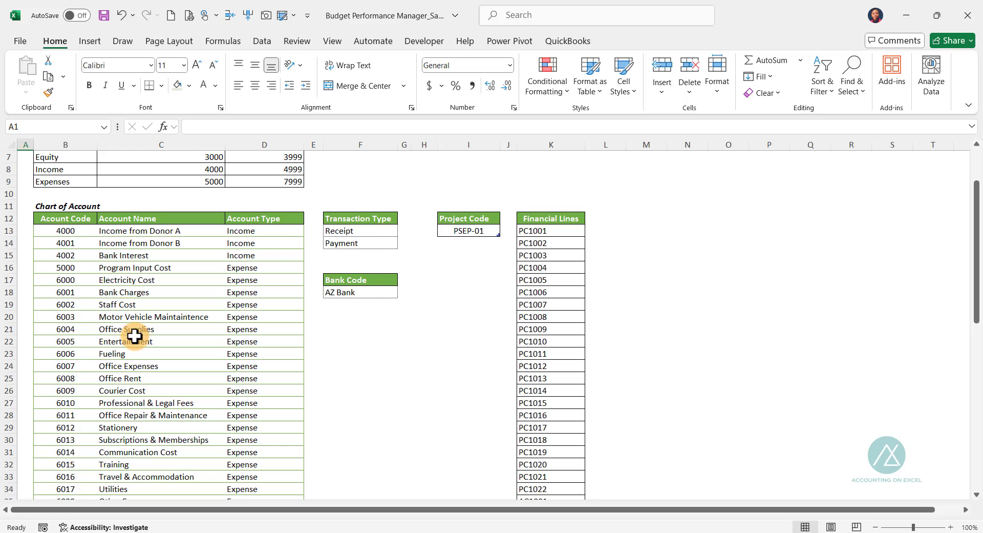
{"action": "scroll", "coordinate": [135, 335], "scroll_direction": "down", "scroll_amount": 1}
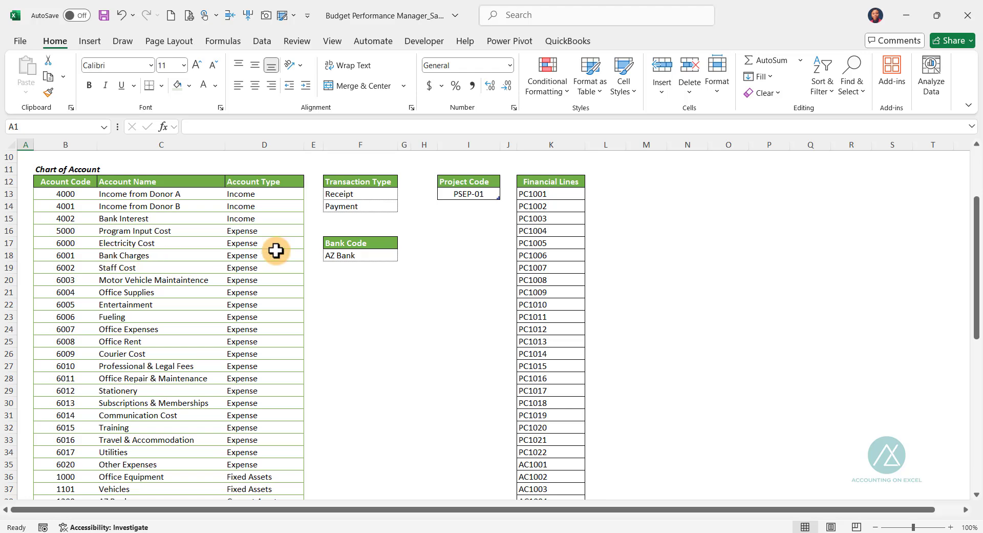
{"action": "scroll", "coordinate": [461, 228], "scroll_direction": "up", "scroll_amount": 3}
{"action": "left_click", "coordinate": [691, 191]}
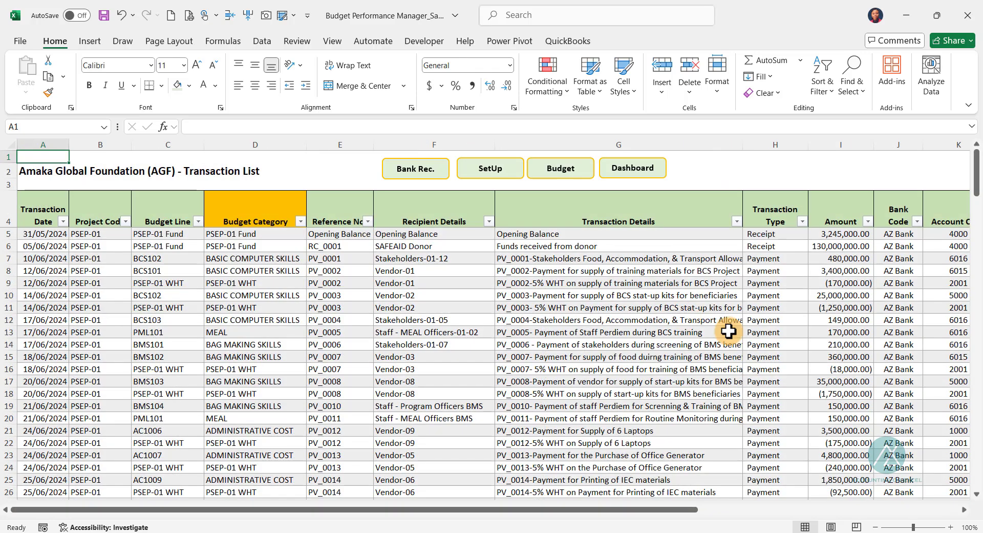
Enter account code 6001 in cell K62 for the bank charges entry of the Transaction list
{"action": "scroll", "coordinate": [769, 451], "scroll_direction": "down", "scroll_amount": 4}
{"action": "scroll", "coordinate": [758, 395], "scroll_direction": "down", "scroll_amount": 15}
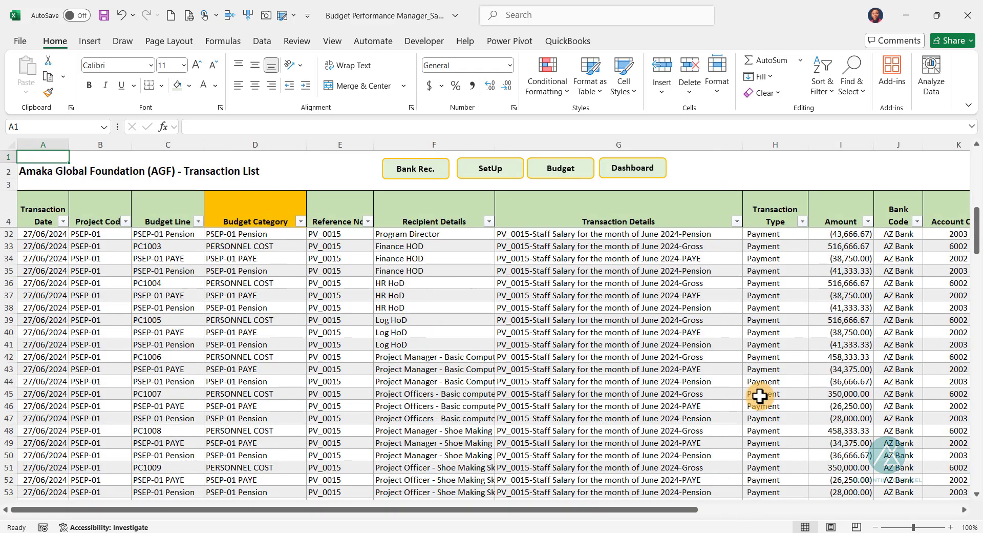
{"action": "scroll", "coordinate": [760, 396], "scroll_direction": "up", "scroll_amount": 4}
{"action": "scroll", "coordinate": [760, 396], "scroll_direction": "up", "scroll_amount": 1}
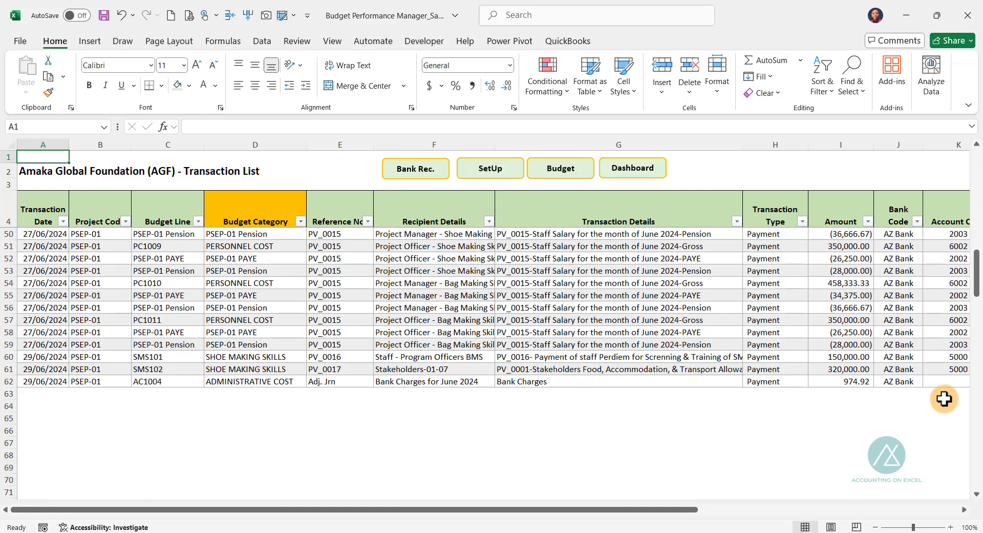
{"action": "left_click", "coordinate": [947, 381]}
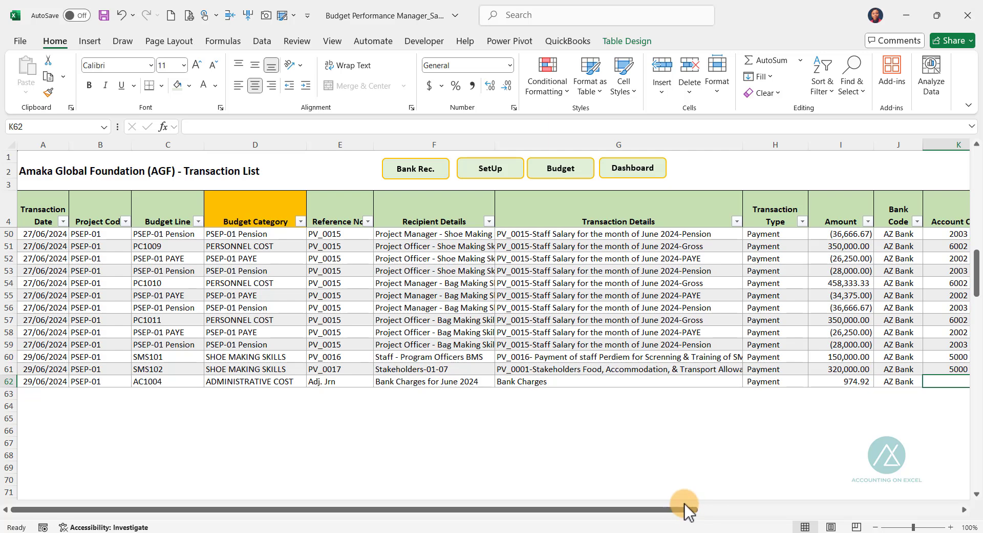
{"action": "left_click_drag", "start_coordinate": [692, 510], "coordinate": [963, 512]}
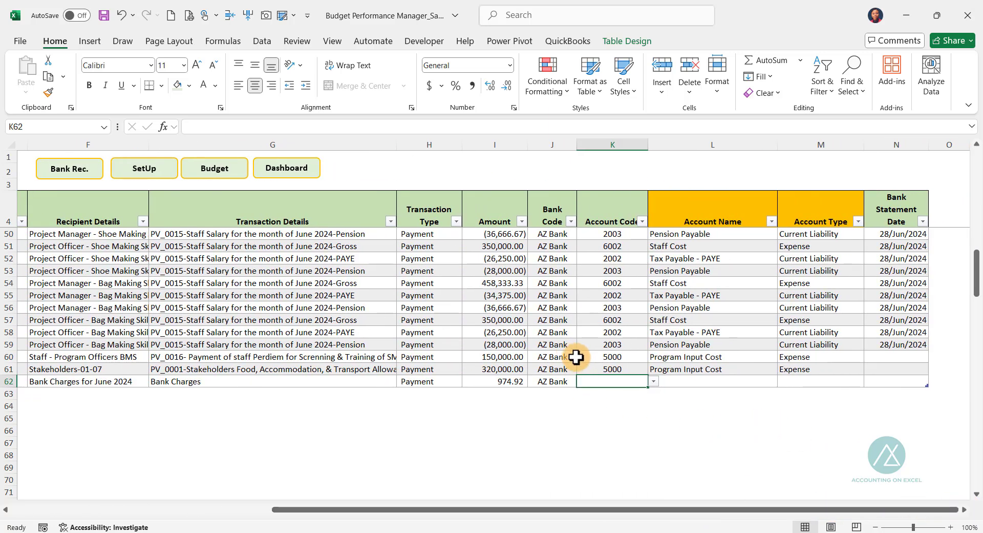
{"action": "type", "text": "6001"}
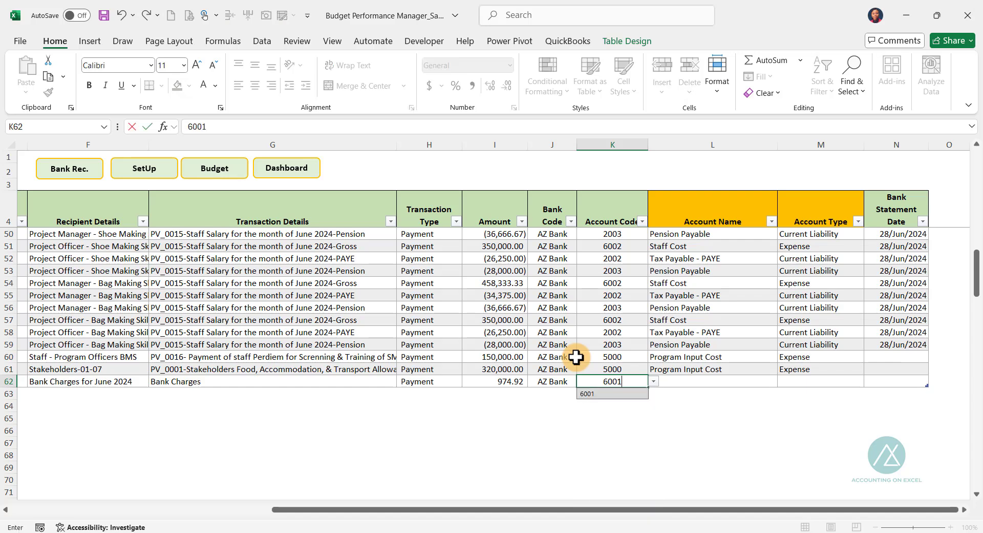
{"action": "key", "text": "Tab"}
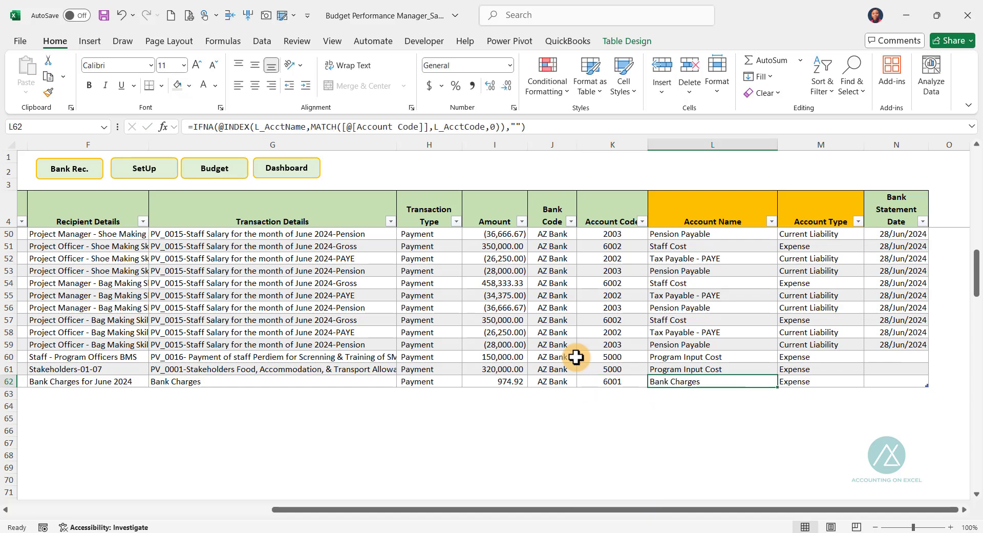
Set the Bank Statement Date of the bank charges entry in row 62 to 29/06/2024
{"action": "key", "text": "Tab"}
{"action": "key", "text": "Tab"}
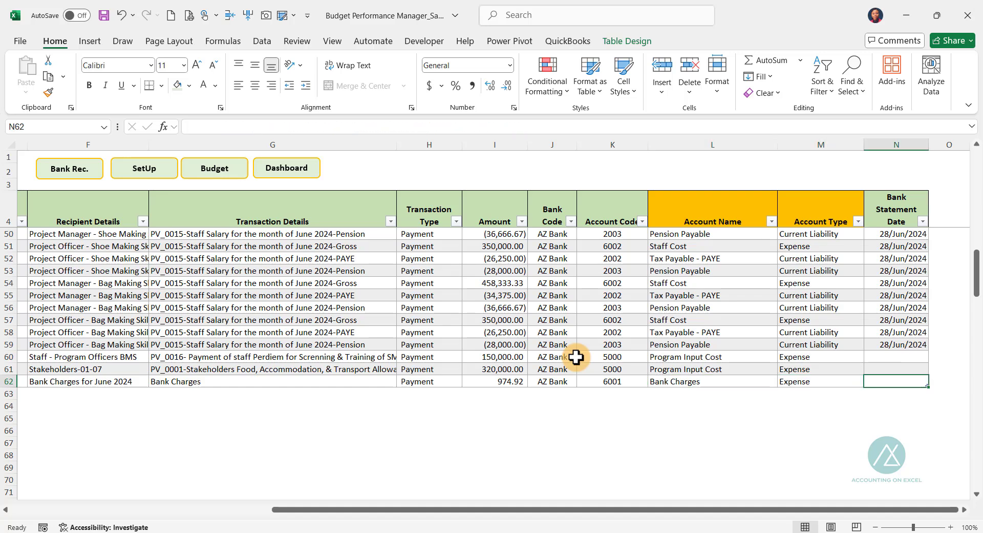
{"action": "type", "text": "29/0"}
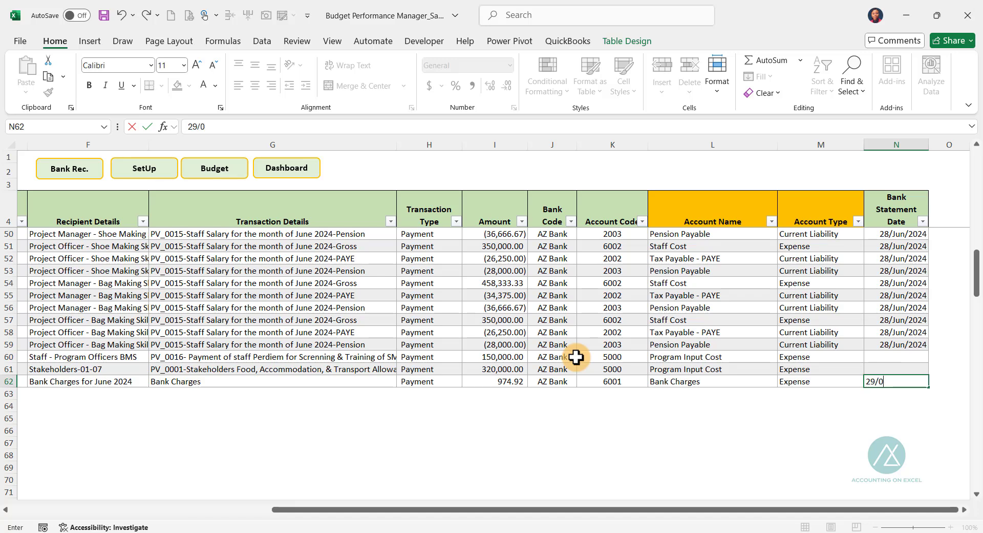
{"action": "type", "text": "6/2024"}
{"action": "key", "text": "Return"}
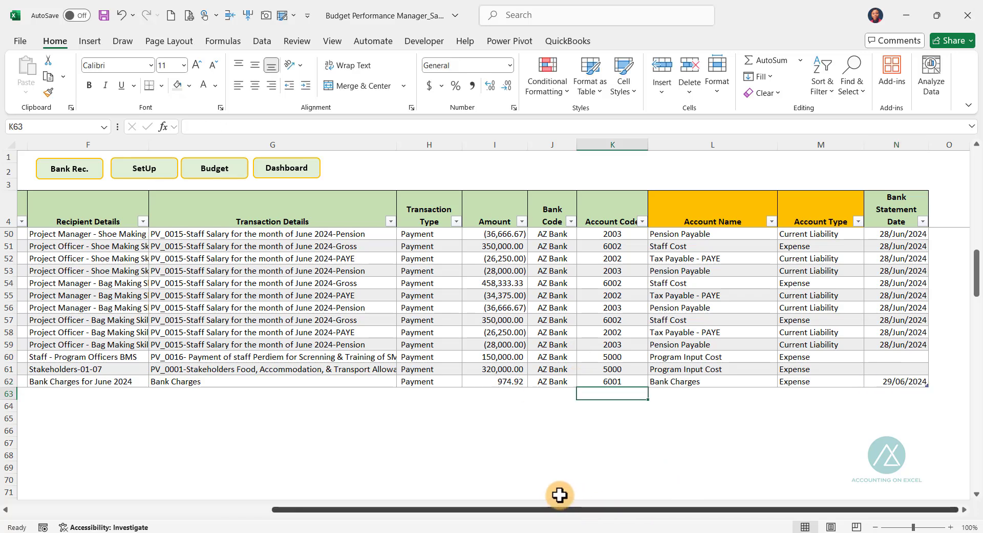
Start row 63 by filling down the date 29/06/2024, project code PSEP-01 and budget line AC1004 from row 62
{"action": "left_click_drag", "start_coordinate": [493, 512], "coordinate": [10, 338]}
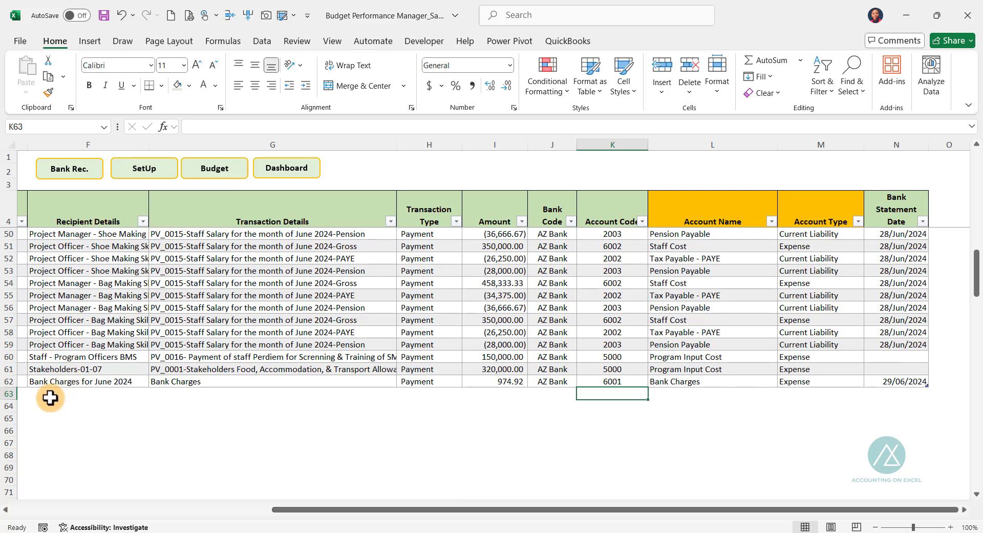
{"action": "left_click", "coordinate": [125, 381]}
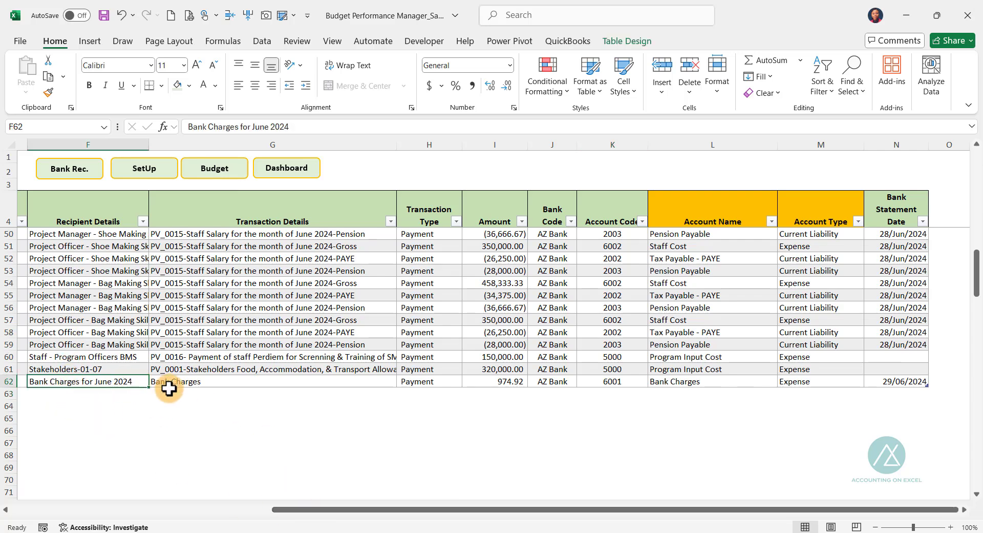
{"action": "key", "text": "Home"}
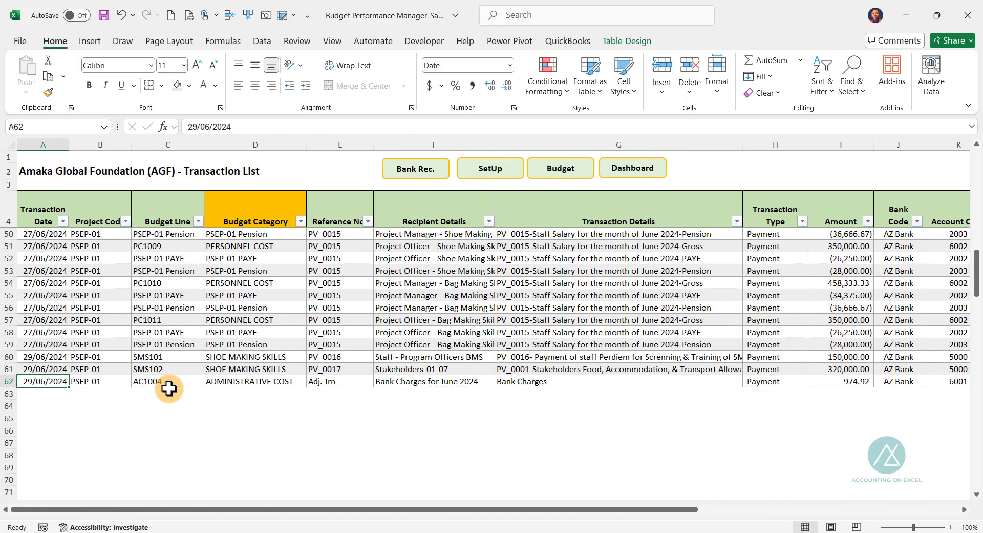
{"action": "key", "text": "Down"}
{"action": "key", "text": "ctrl+d"}
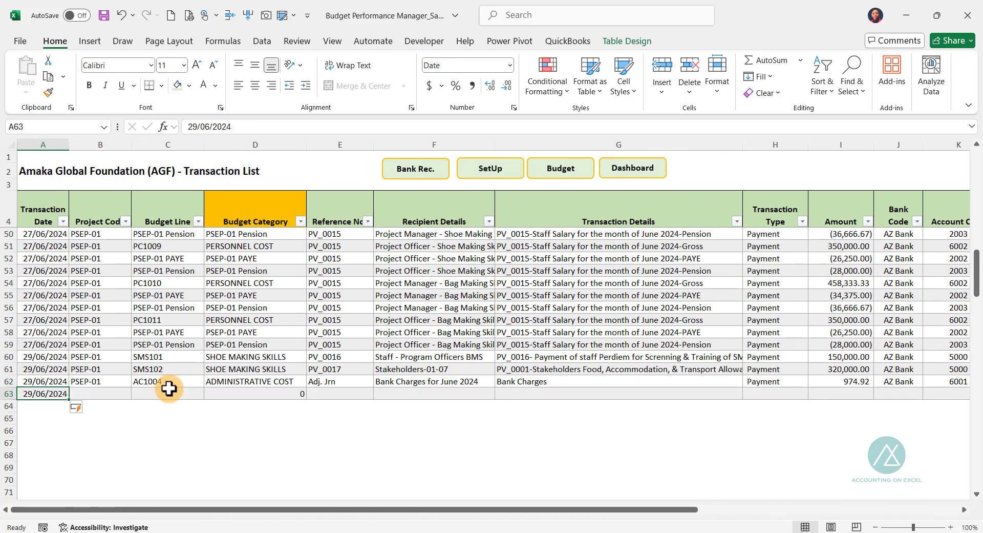
{"action": "key", "text": "Tab"}
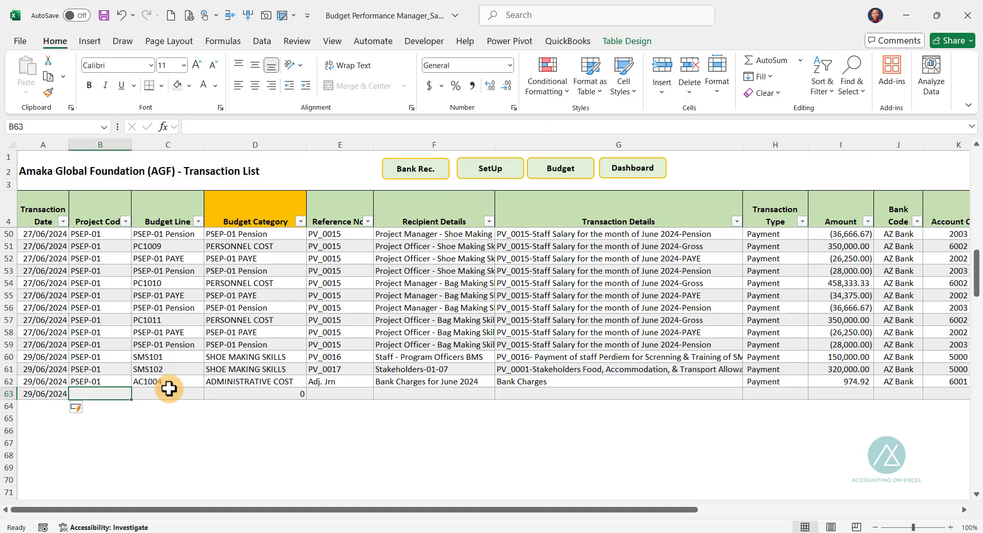
{"action": "key", "text": "ctrl+d"}
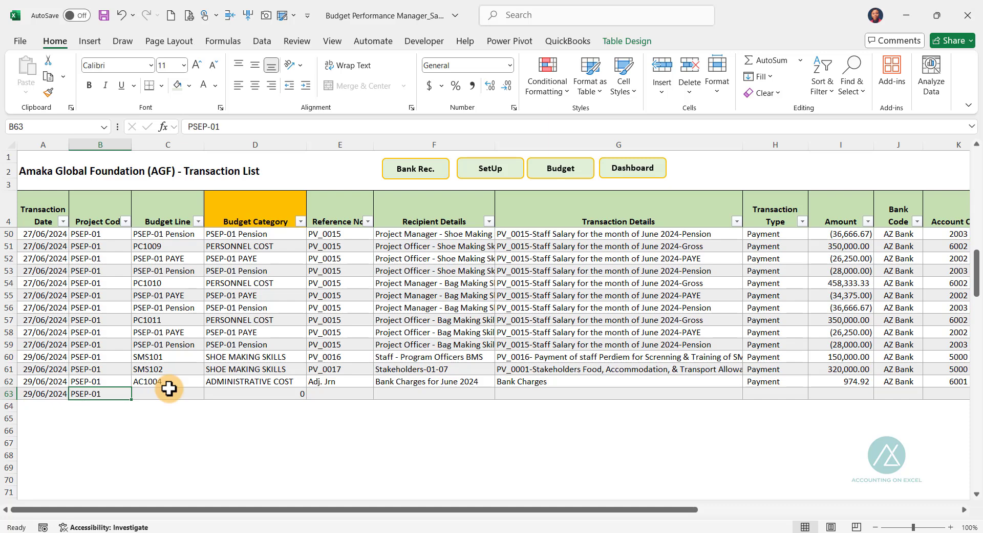
{"action": "key", "text": "Tab"}
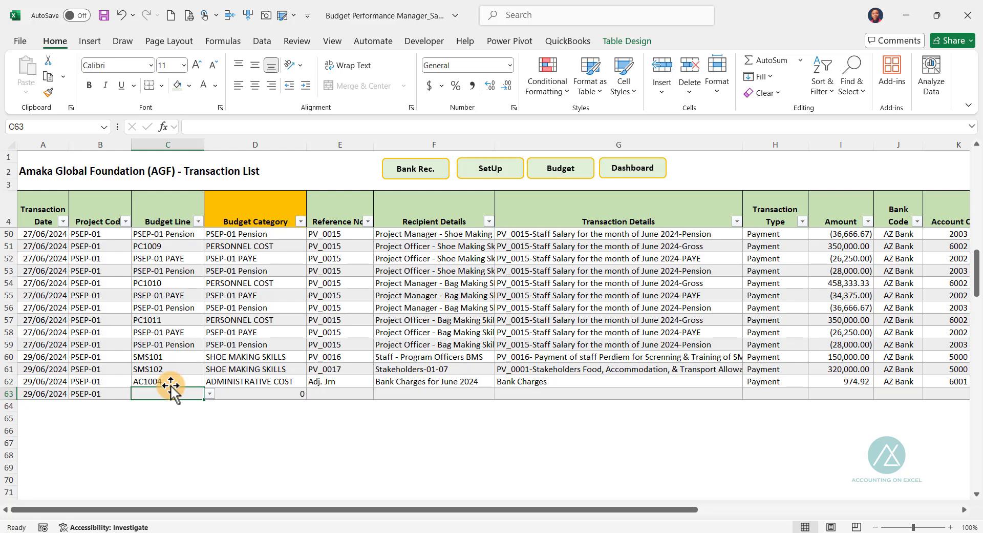
{"action": "key", "text": "ctrl+d"}
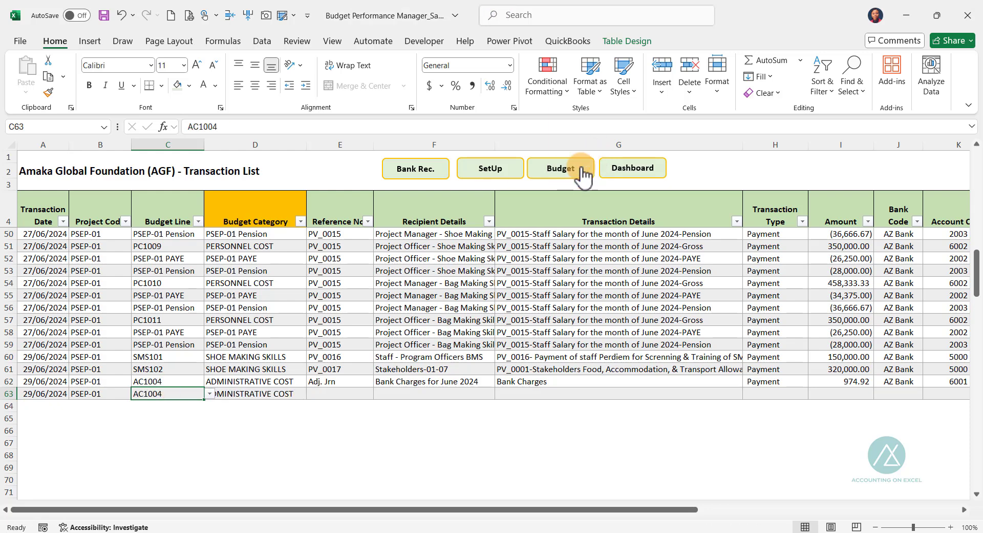
Examine the SetUp accounts, the Budget sheet's lines and the June bank statement for the interest entry, and return to the Transaction list
{"action": "left_click", "coordinate": [509, 169]}
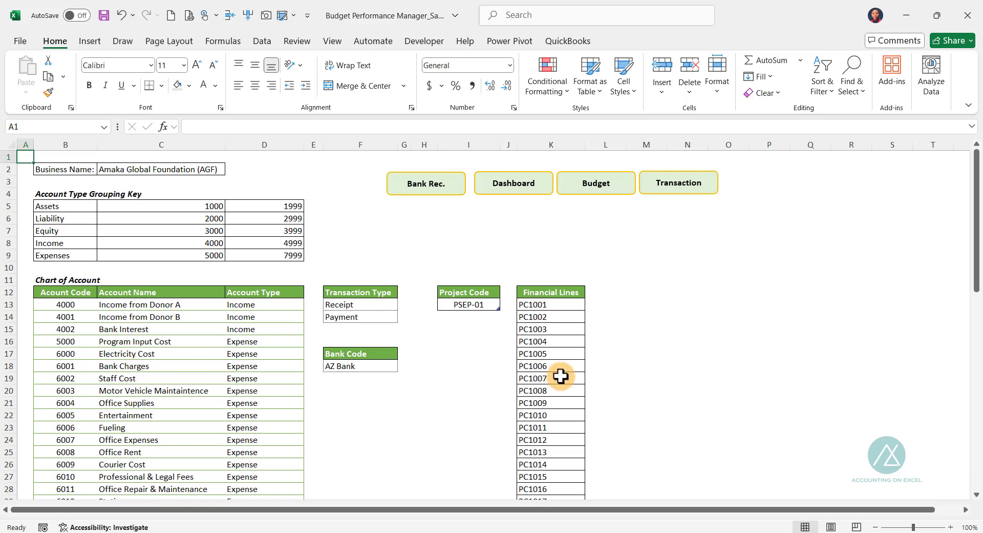
{"action": "scroll", "coordinate": [561, 376], "scroll_direction": "down", "scroll_amount": 6}
{"action": "scroll", "coordinate": [563, 308], "scroll_direction": "up", "scroll_amount": 6}
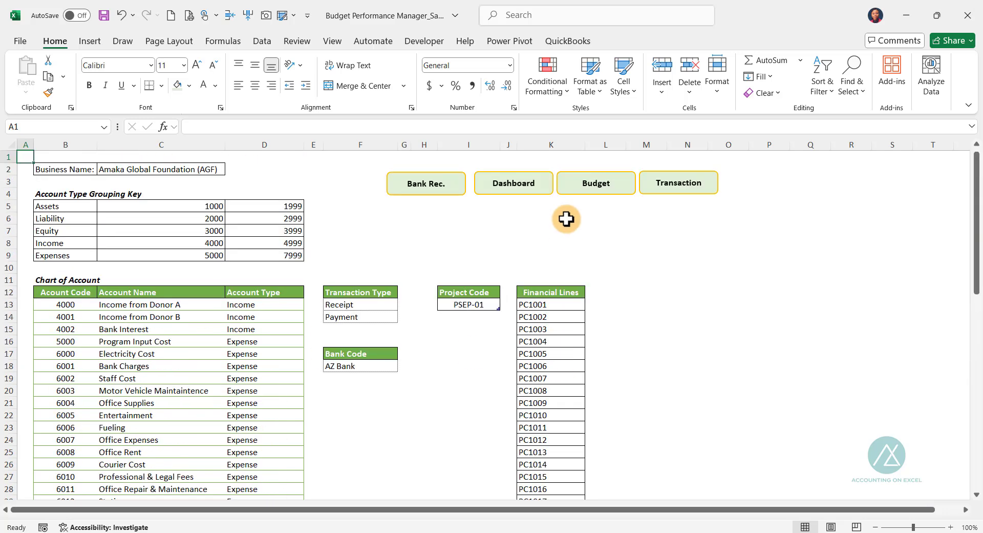
{"action": "left_click", "coordinate": [592, 184]}
{"action": "scroll", "coordinate": [103, 425], "scroll_direction": "down", "scroll_amount": 7}
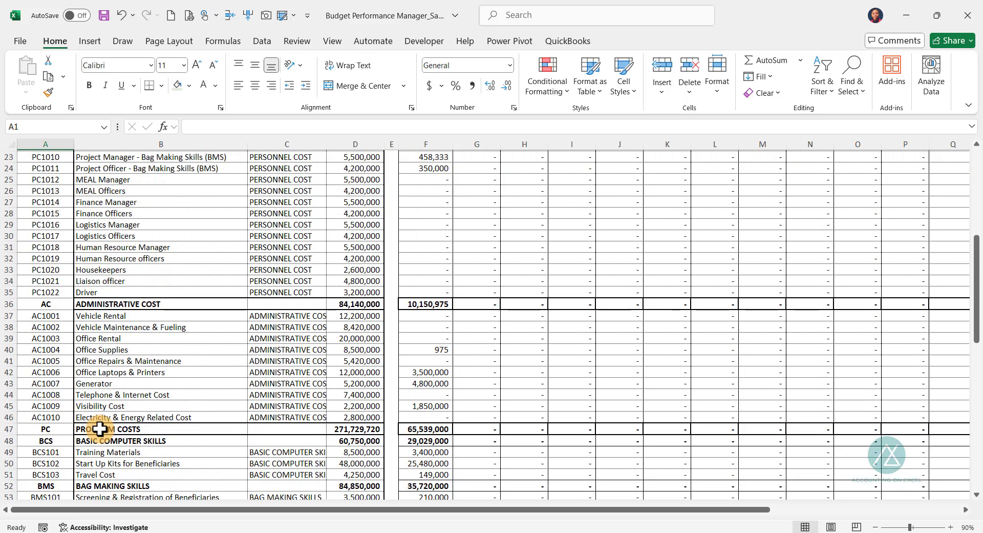
{"action": "scroll", "coordinate": [100, 428], "scroll_direction": "down", "scroll_amount": 3}
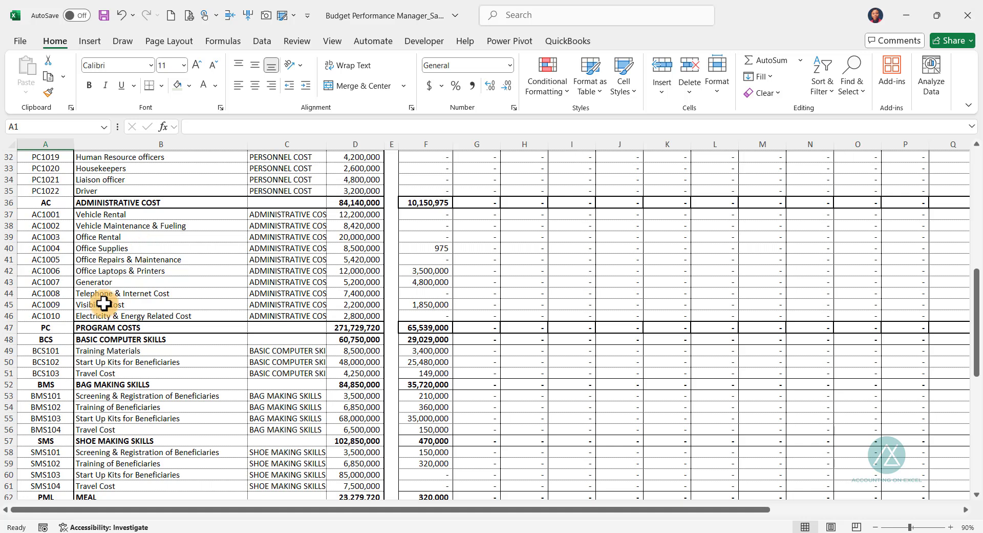
{"action": "key", "text": "alt+Tab"}
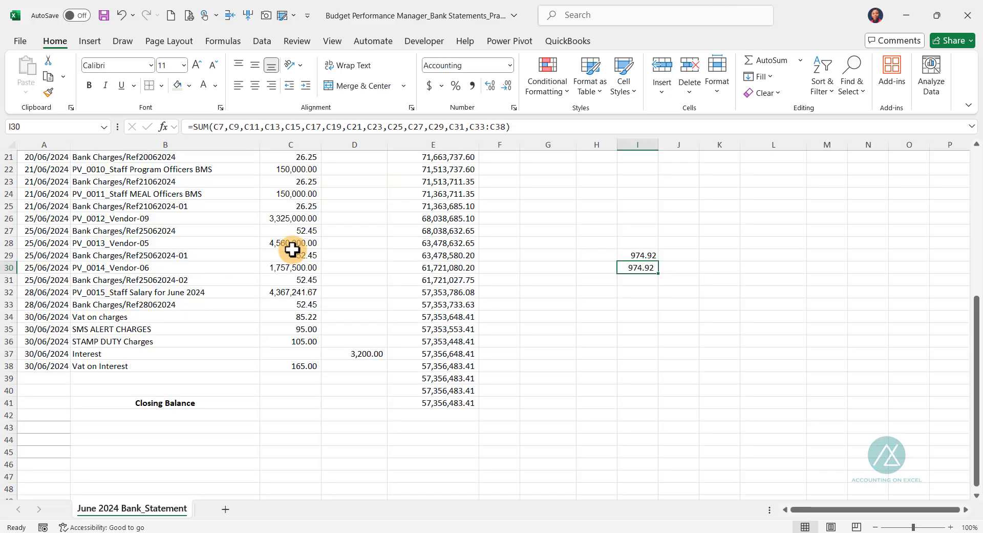
{"action": "key", "text": "alt+Tab"}
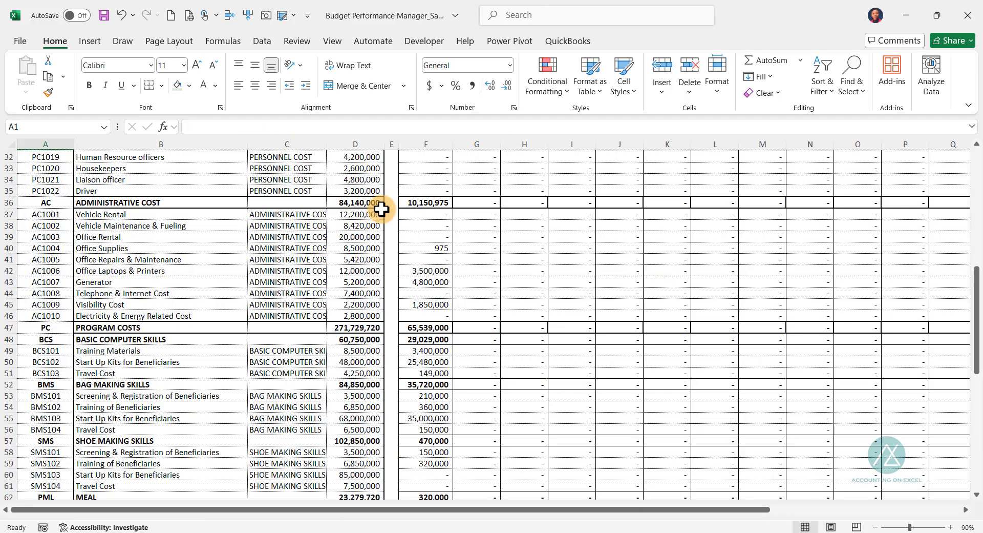
{"action": "scroll", "coordinate": [528, 200], "scroll_direction": "up", "scroll_amount": 15}
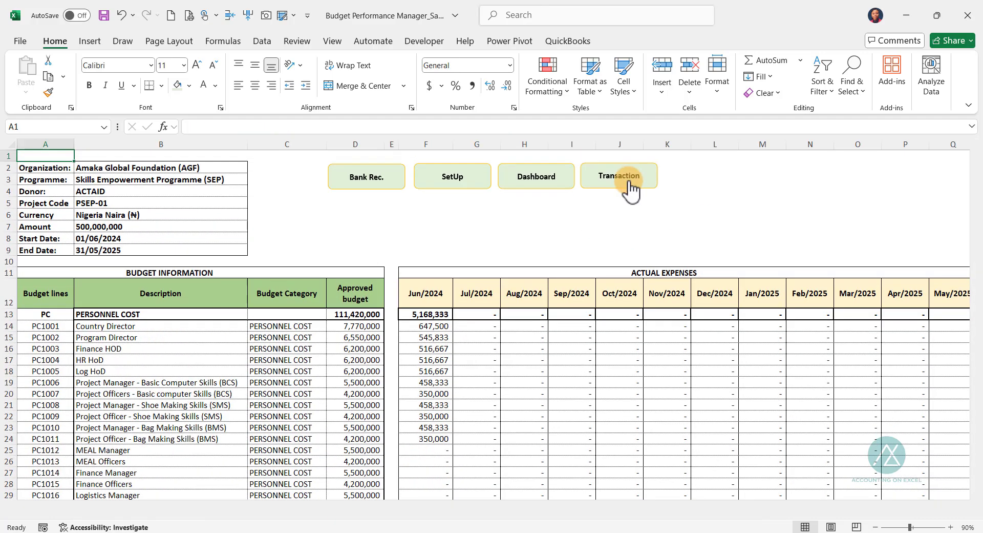
{"action": "left_click", "coordinate": [625, 176]}
In row 63, enter Adj. Jrn as reference number, Interest Income June 2024 as recipient details and Interest Income as transaction details
{"action": "left_click", "coordinate": [336, 394]}
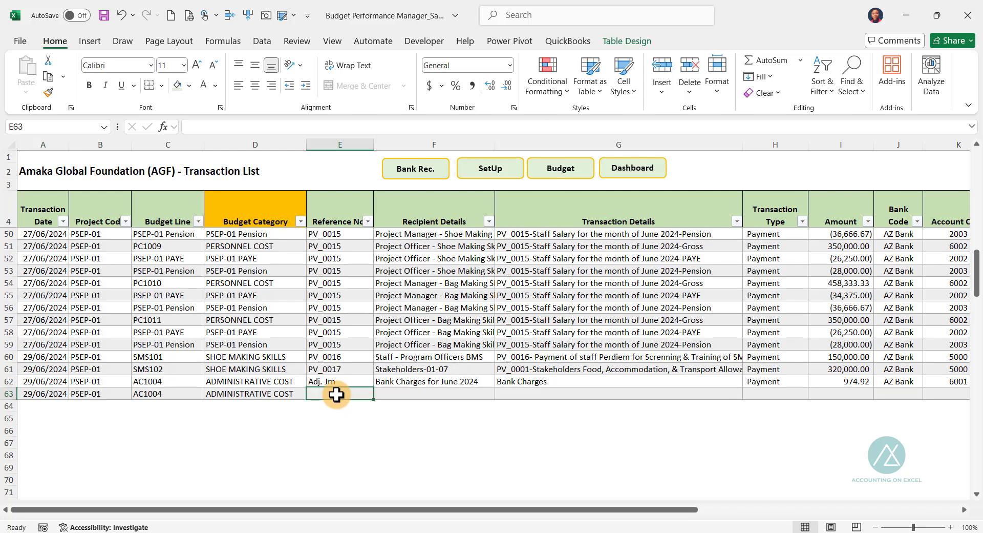
{"action": "type", "text": "Adj. Jrn"}
{"action": "key", "text": "Tab"}
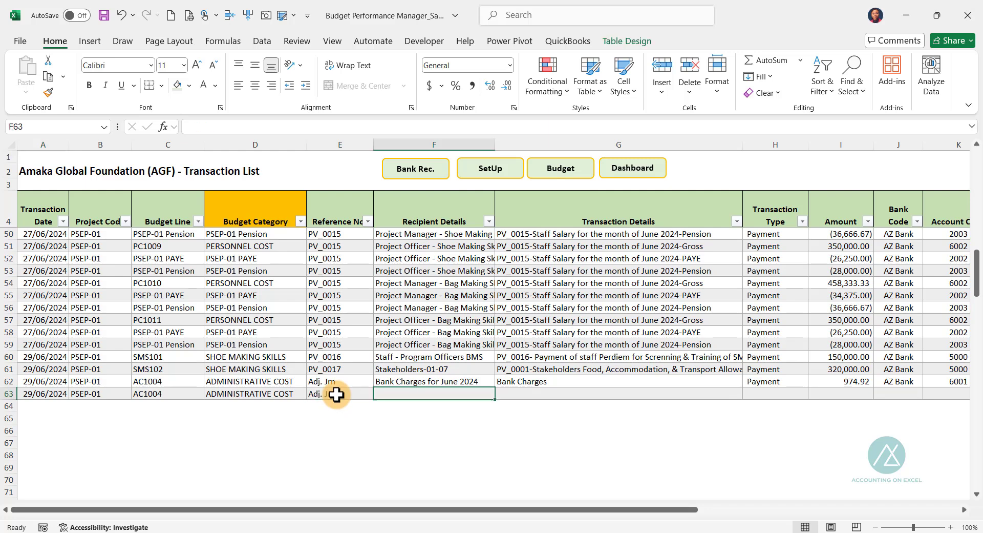
{"action": "type", "text": "Interest Income June 2024"}
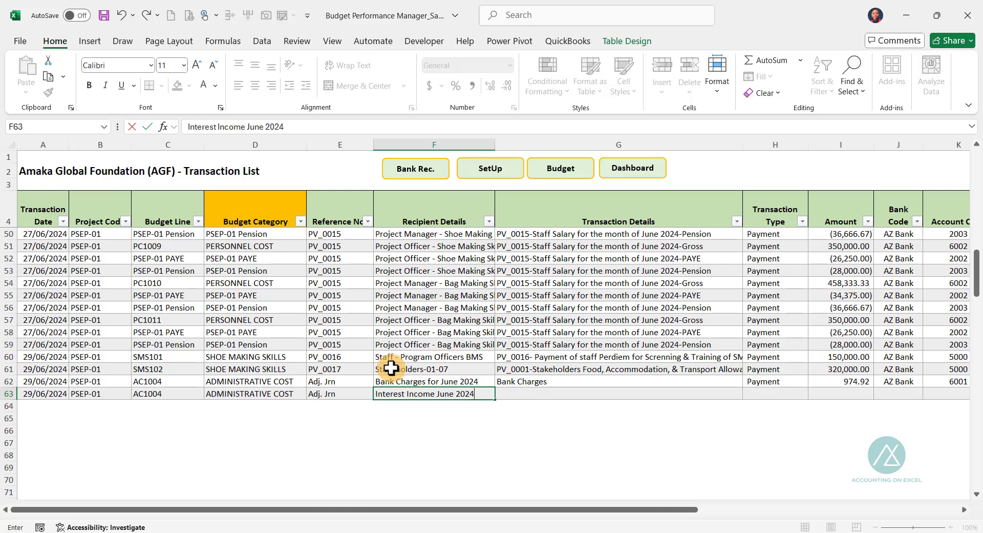
{"action": "key", "text": "Tab"}
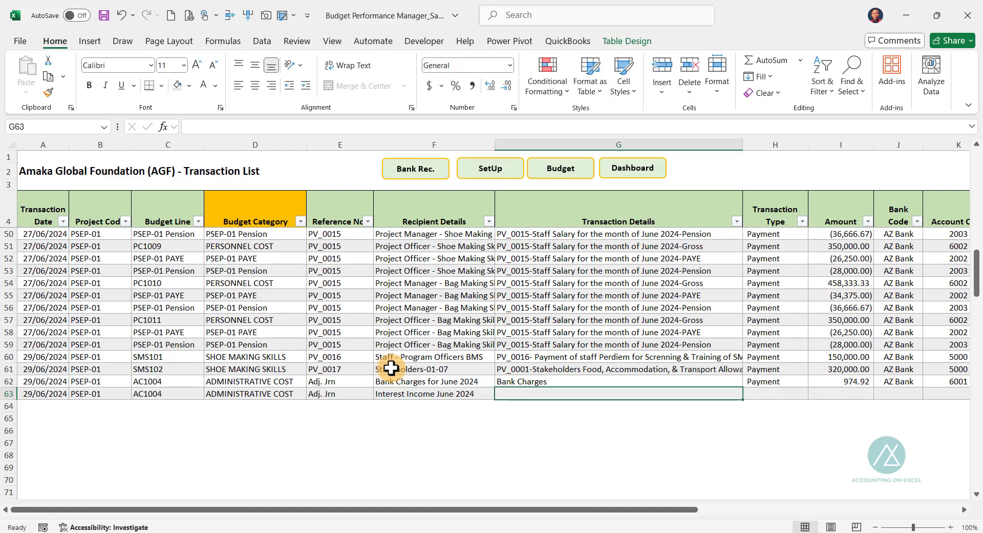
{"action": "type", "text": "Interest Income"}
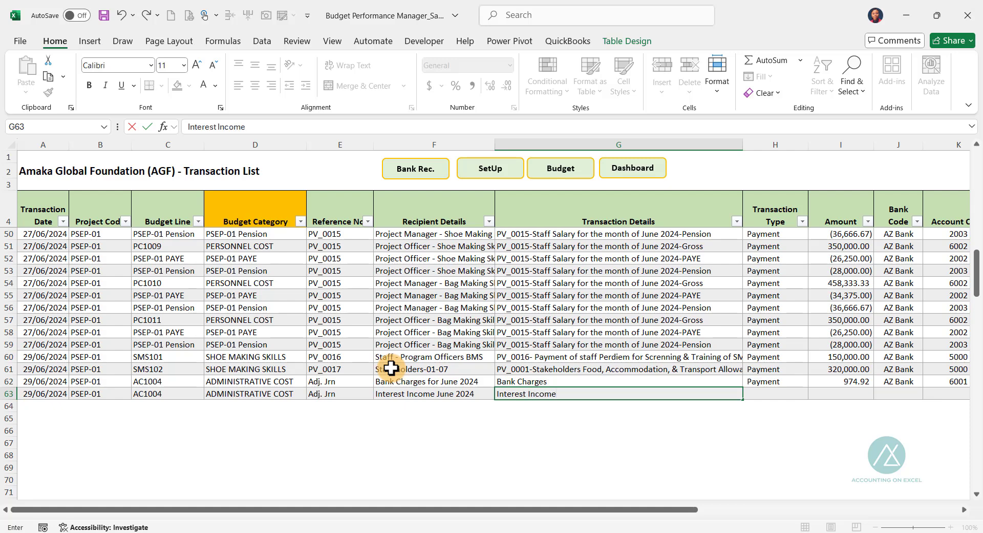
Set the Transaction Type of the interest income entry in row 63 to Receipt
{"action": "key", "text": "Tab"}
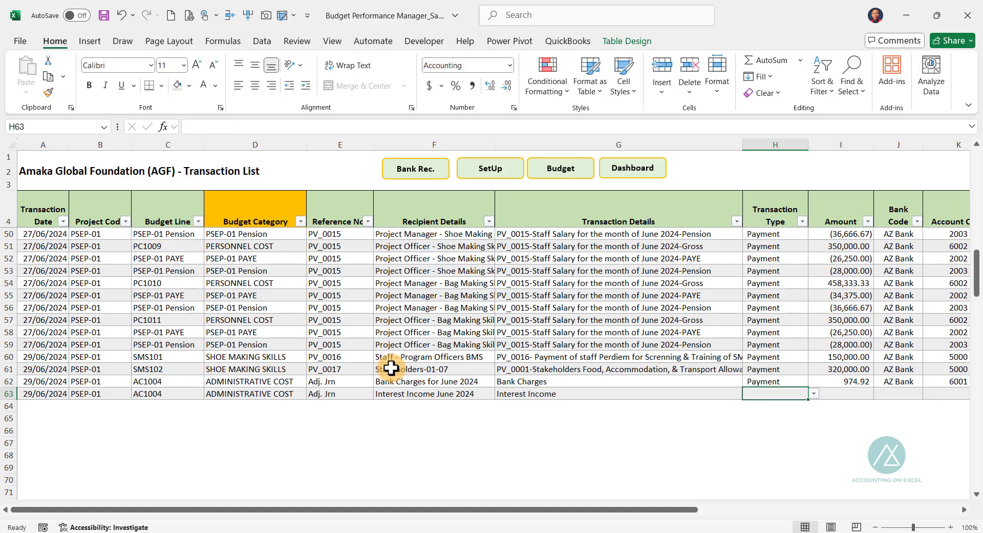
{"action": "type", "text": "In"}
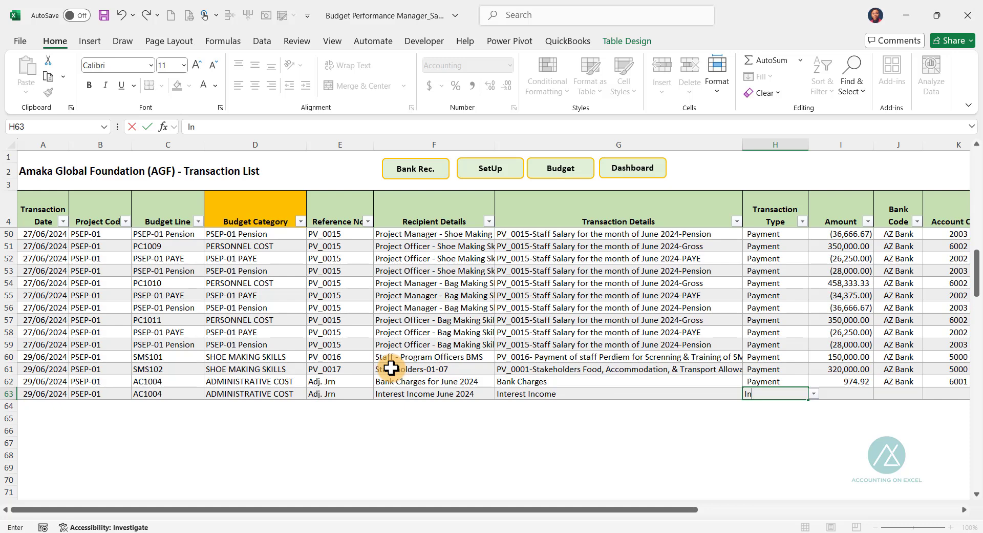
{"action": "key", "text": "BackSpace"}
{"action": "key", "text": "BackSpace"}
{"action": "key", "text": "alt+Down"}
{"action": "type", "text": "R"}
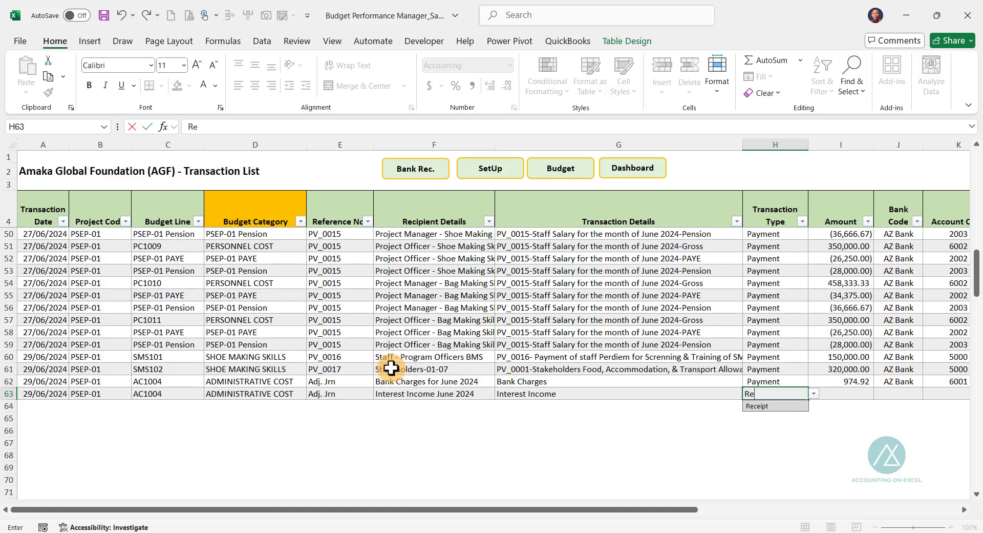
{"action": "type", "text": "e"}
{"action": "key", "text": "Tab"}
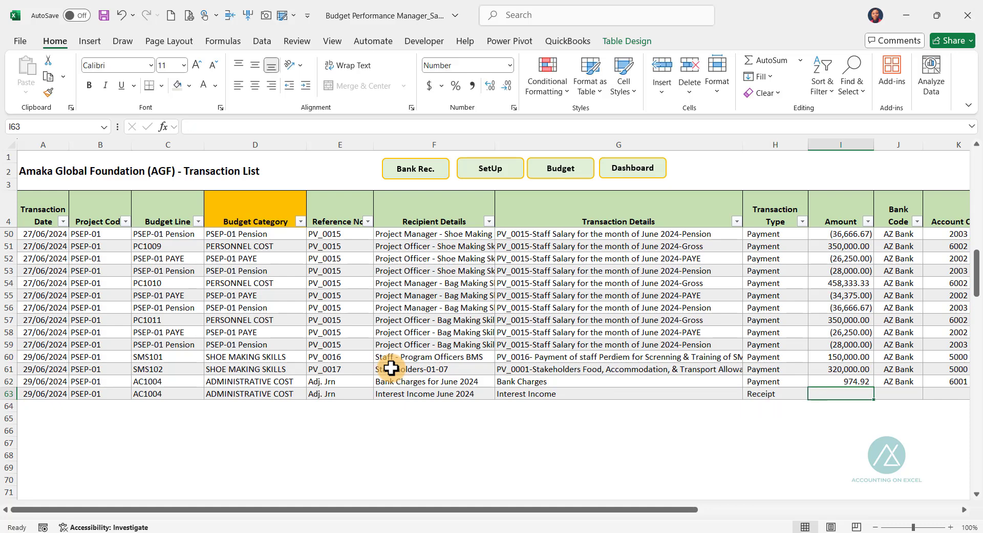
Enter 3,200 as the amount in row 63 and fill down AZ Bank from row 62 as its bank code
{"action": "type", "text": "3,20"}
{"action": "type", "text": "00"}
{"action": "key", "text": "Tab"}
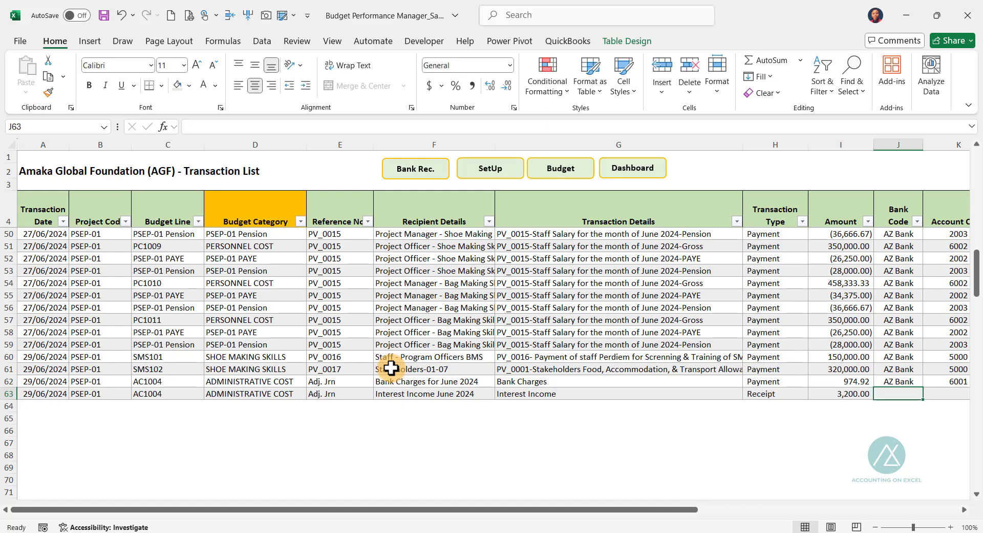
{"action": "type", "text": "D"}
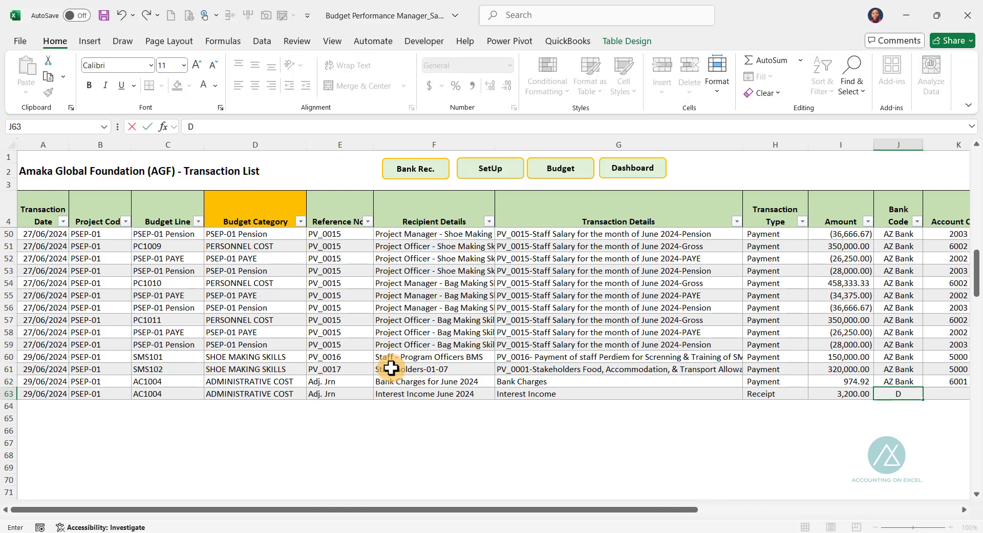
{"action": "key", "text": "Escape"}
{"action": "key", "text": "ctrl+d"}
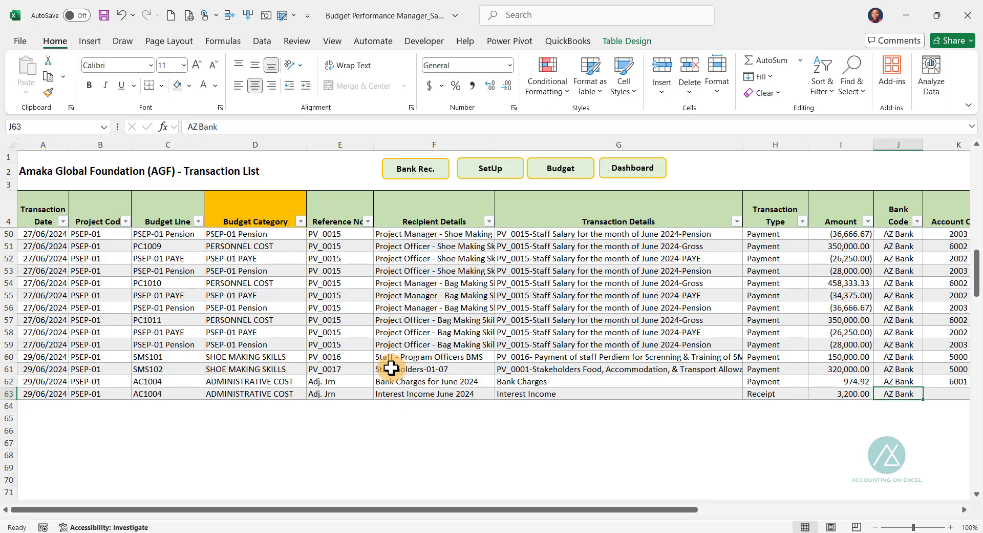
{"action": "type", "text": "``"}
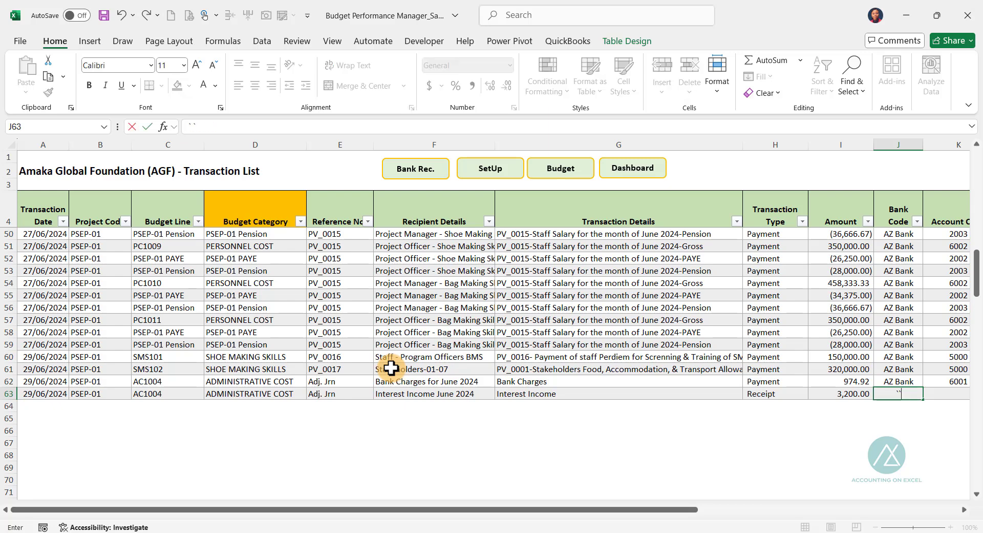
{"action": "key", "text": "Escape"}
Look up Bank Interest in the SetUp chart of accounts and enter account code 4002 for the interest income entry in row 63
{"action": "key", "text": "Right"}
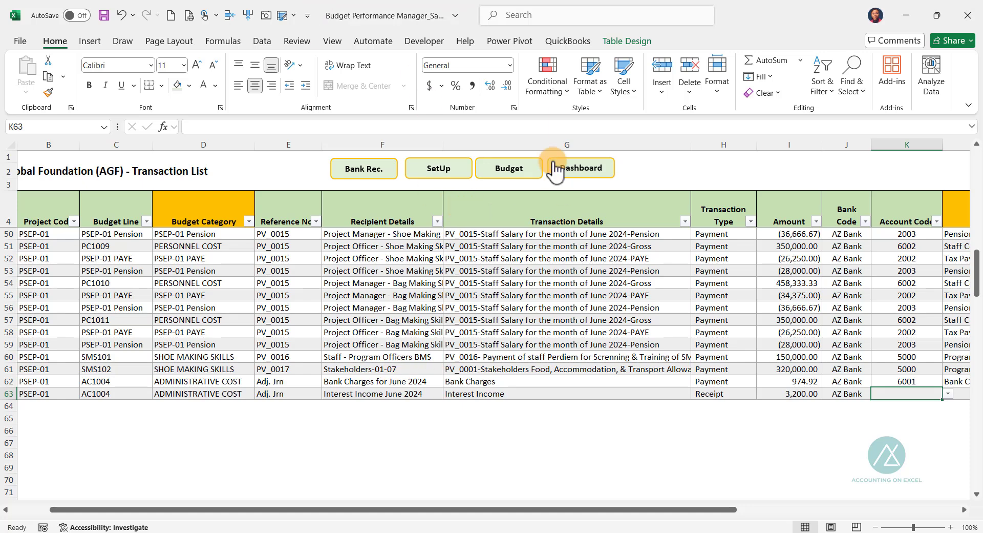
{"action": "left_click", "coordinate": [441, 172]}
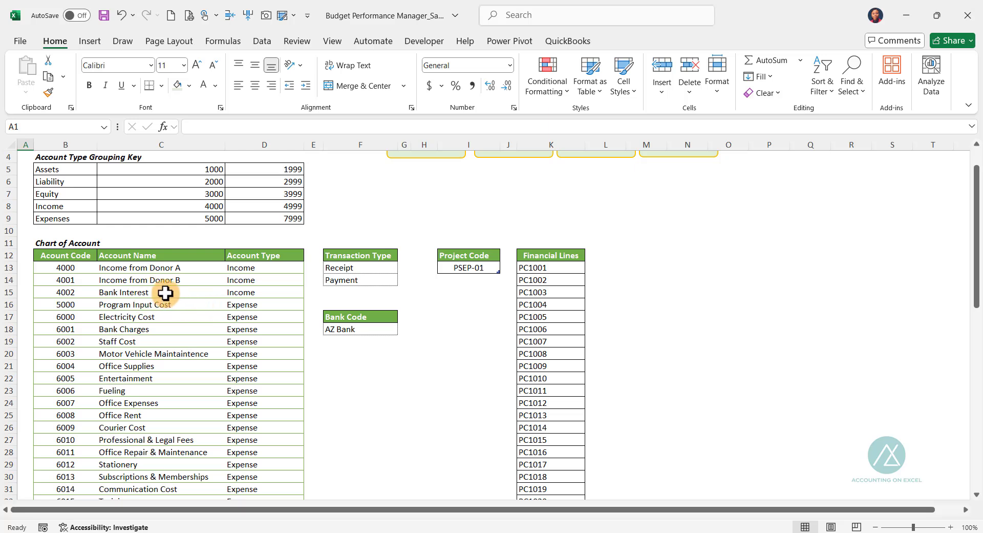
{"action": "scroll", "coordinate": [484, 254], "scroll_direction": "up", "scroll_amount": 1}
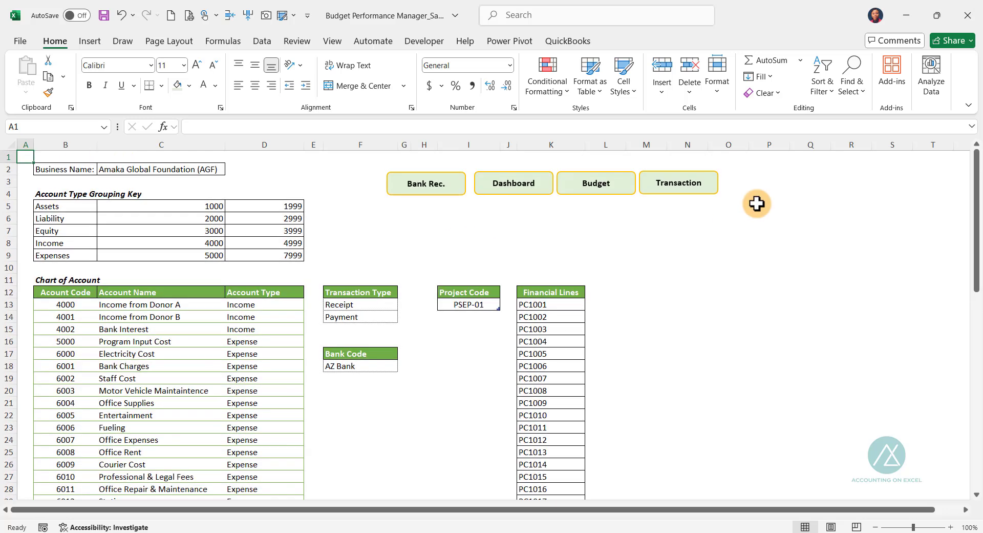
{"action": "left_click", "coordinate": [671, 197]}
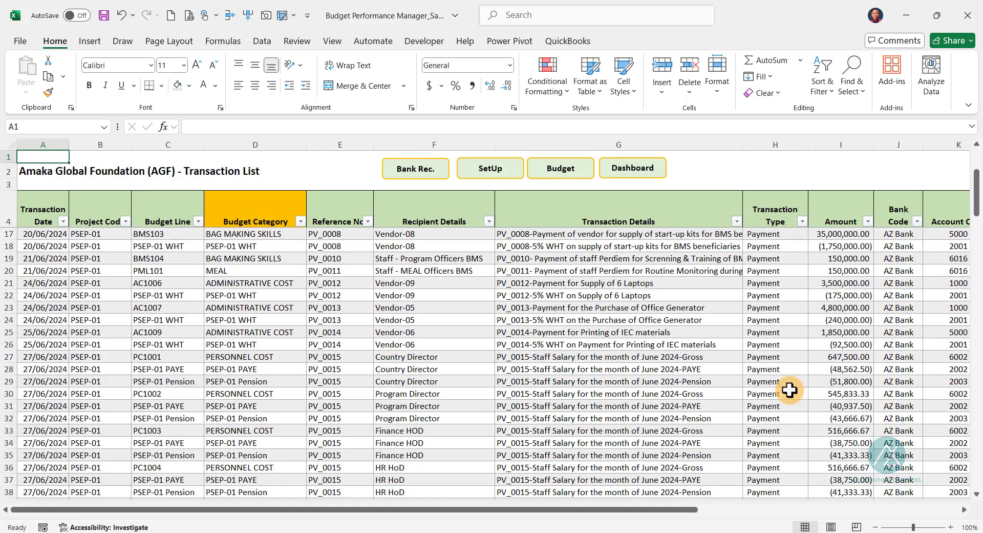
{"action": "scroll", "coordinate": [789, 390], "scroll_direction": "down", "scroll_amount": 12}
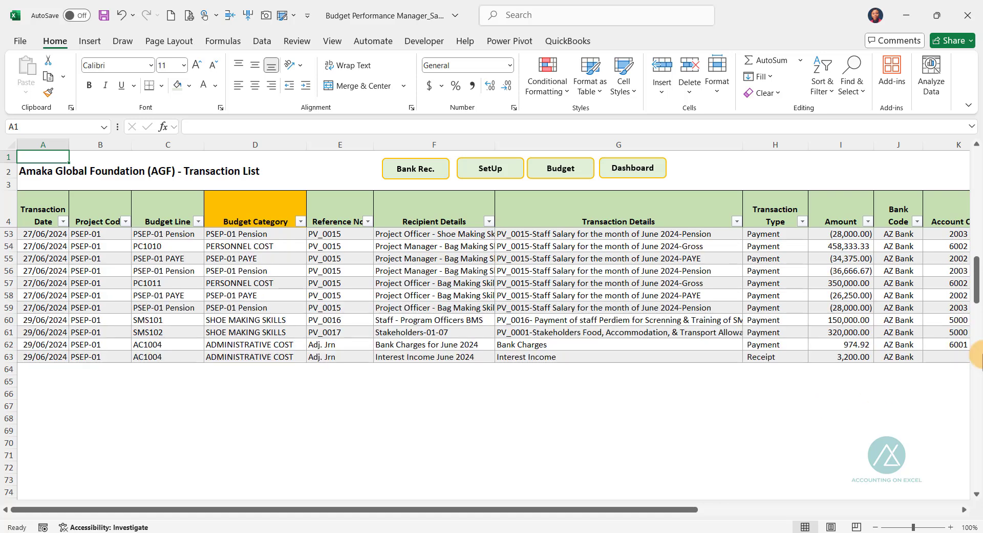
{"action": "left_click_drag", "start_coordinate": [647, 508], "coordinate": [972, 470]}
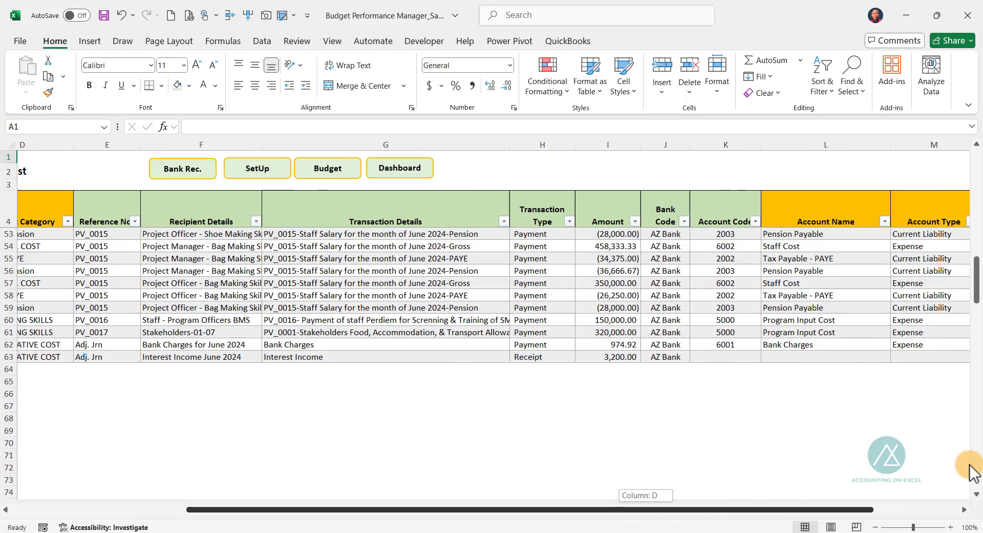
{"action": "left_click", "coordinate": [633, 356]}
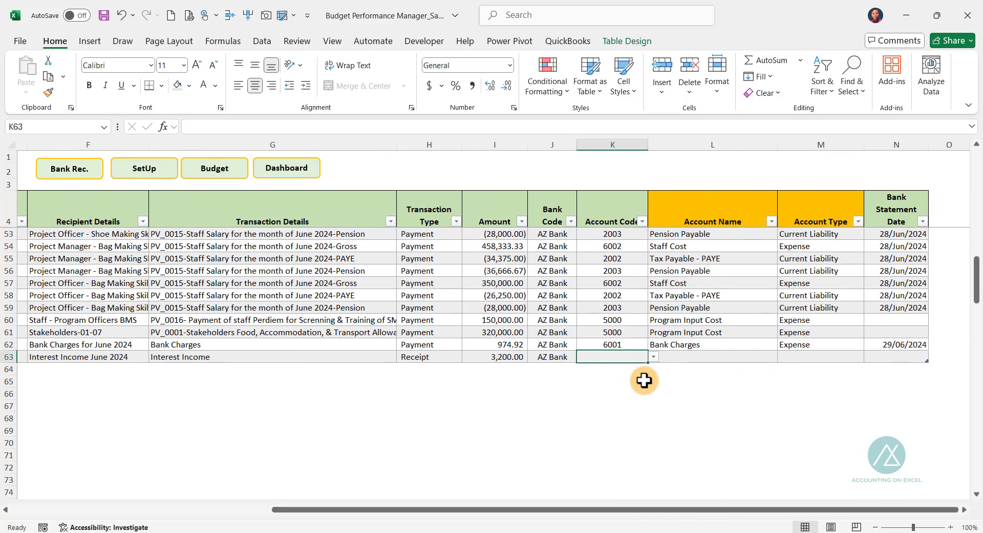
{"action": "type", "text": "4002"}
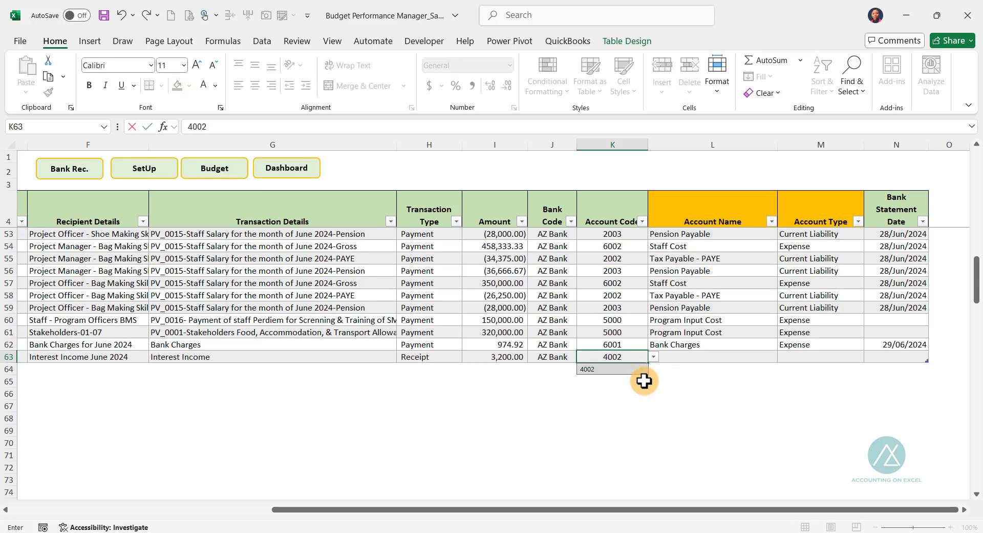
{"action": "key", "text": "Tab"}
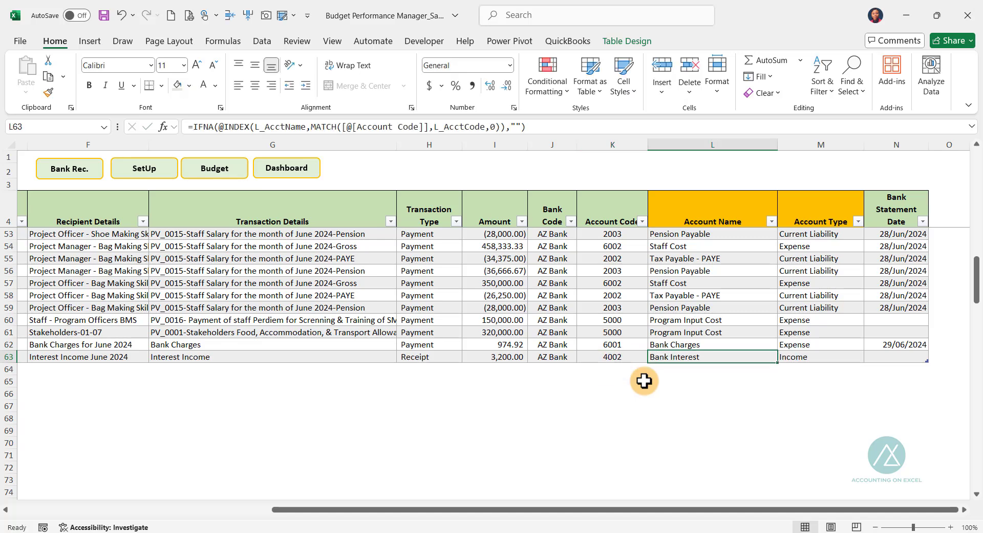
Fill down the Bank Statement Date 29/06/2024 from row 62 to the interest income entry in row 63
{"action": "key", "text": "Tab"}
{"action": "key", "text": "Tab"}
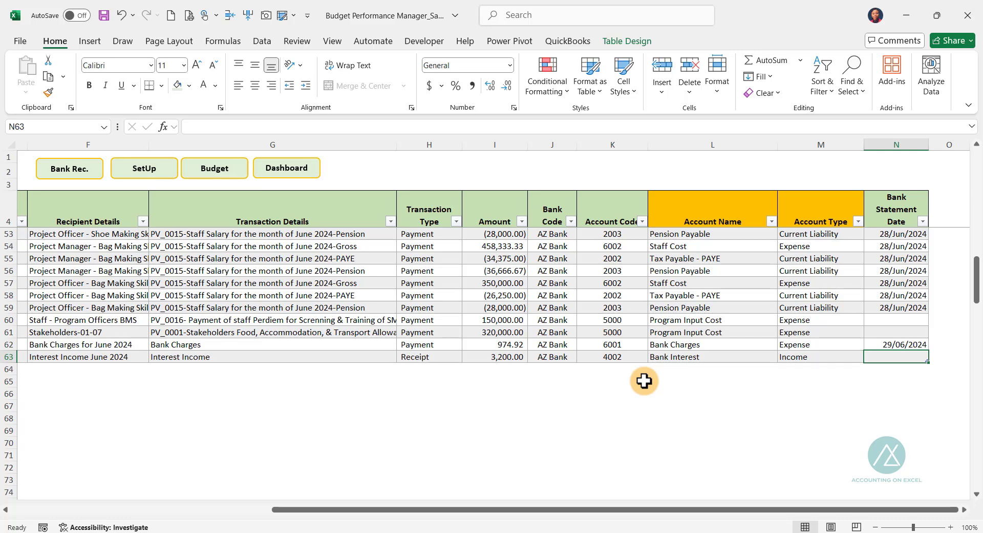
{"action": "key", "text": "ctrl+d"}
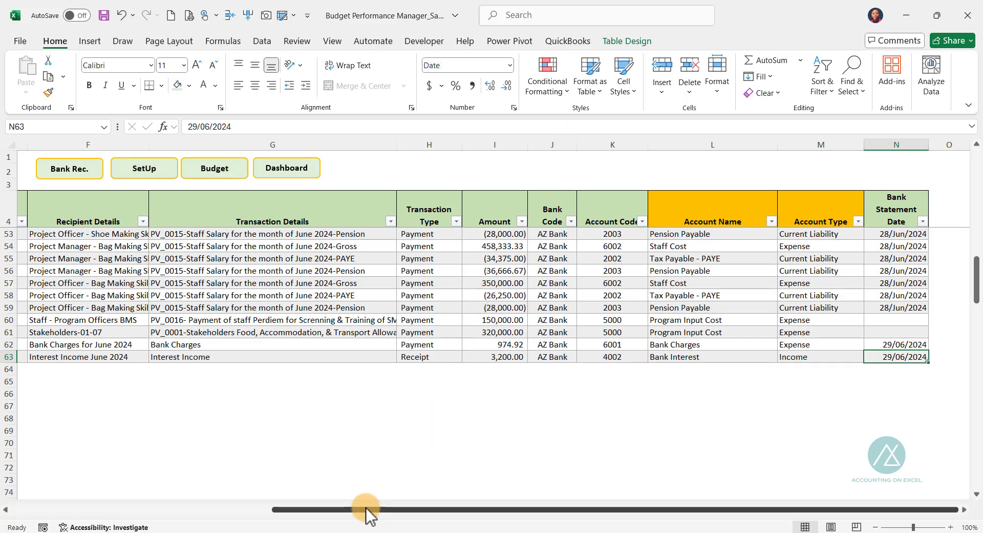
Open the bank reconciliation statement and examine its opening balances, current month transactions, closing balances and unreconciled difference
{"action": "left_click_drag", "start_coordinate": [367, 512], "coordinate": [204, 392]}
{"action": "scroll", "coordinate": [195, 344], "scroll_direction": "up", "scroll_amount": 10}
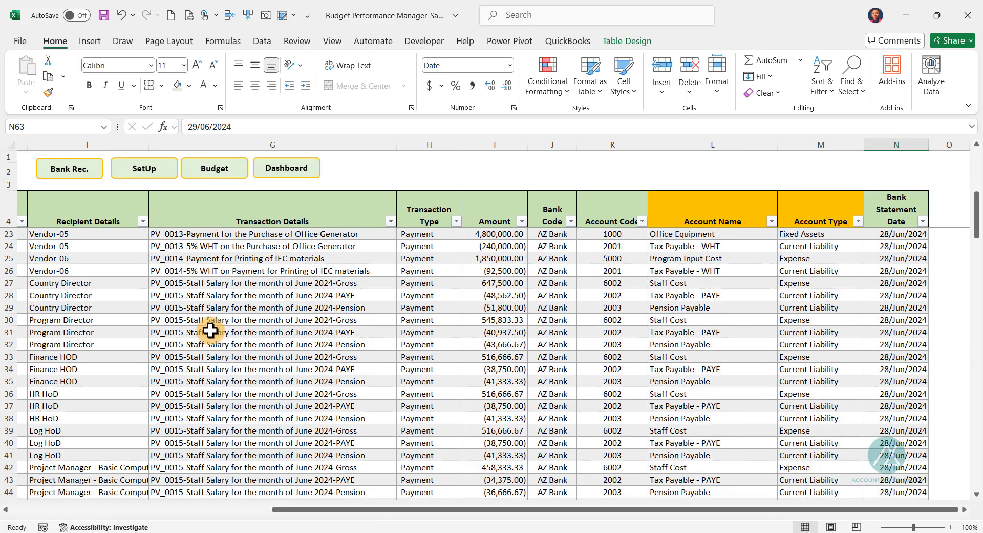
{"action": "scroll", "coordinate": [210, 331], "scroll_direction": "up", "scroll_amount": 6}
{"action": "left_click", "coordinate": [69, 168]}
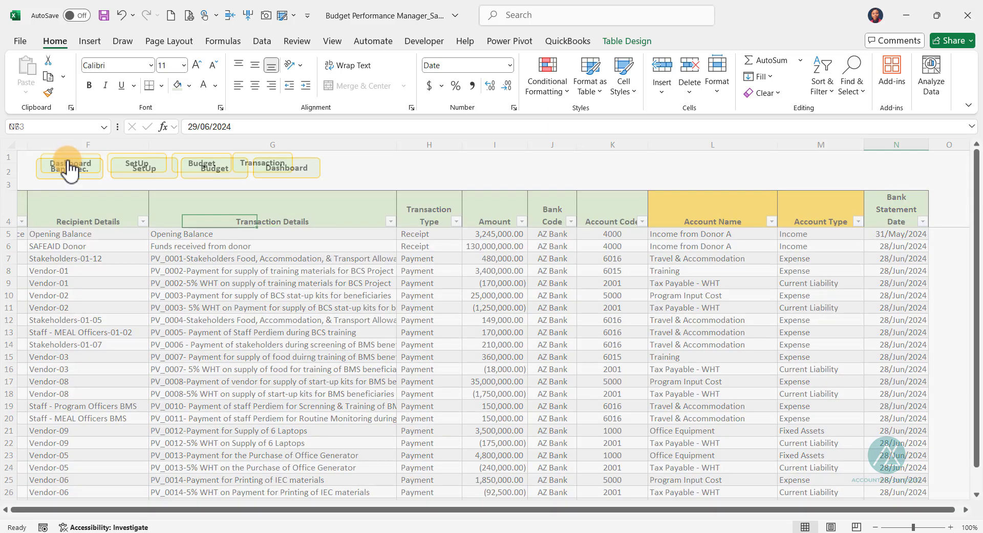
{"action": "scroll", "coordinate": [206, 345], "scroll_direction": "down", "scroll_amount": 3}
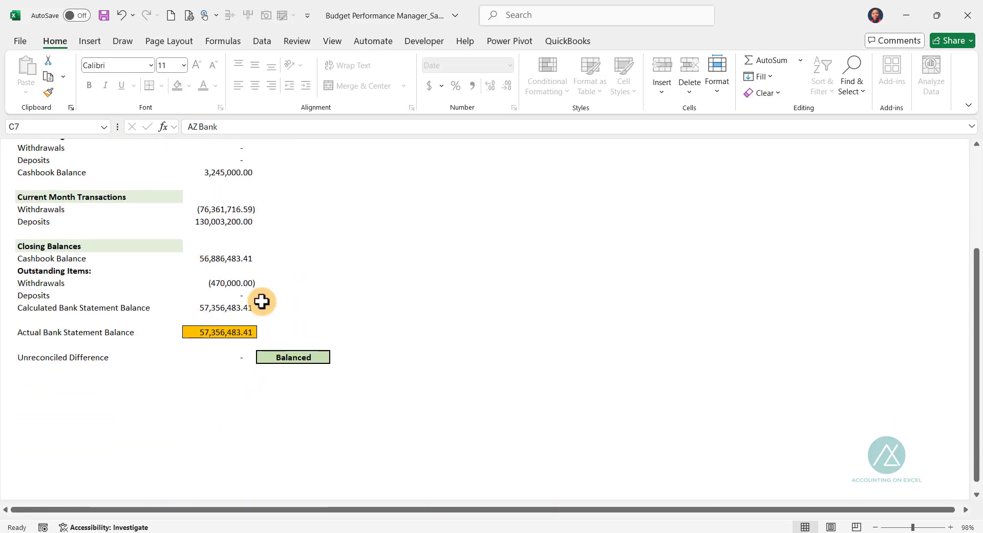
{"action": "scroll", "coordinate": [258, 304], "scroll_direction": "up", "scroll_amount": 4}
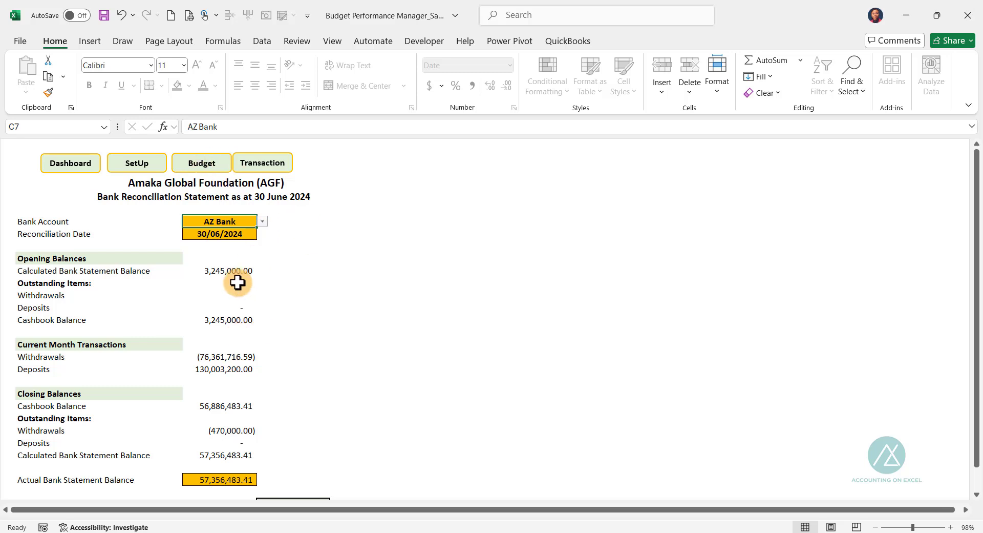
{"action": "scroll", "coordinate": [221, 269], "scroll_direction": "down", "scroll_amount": 3}
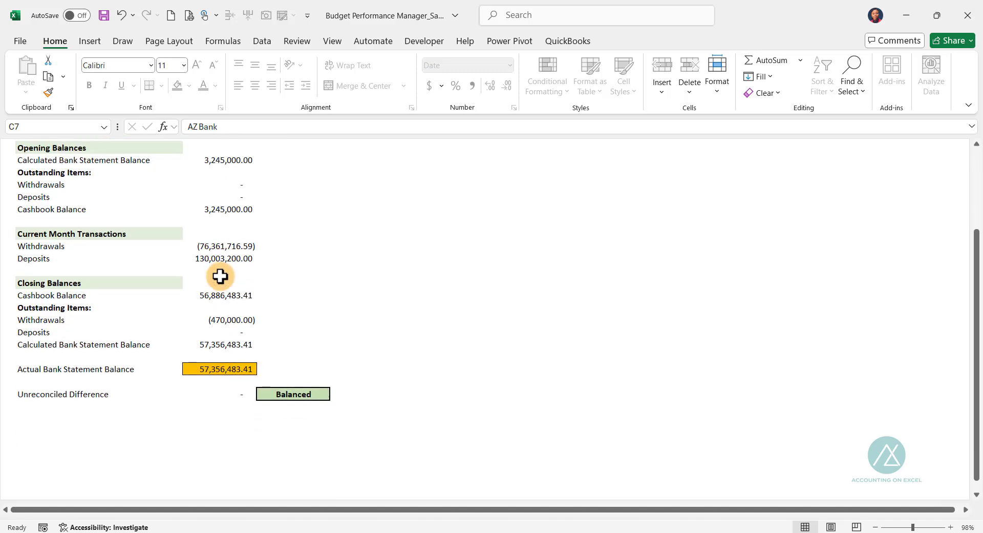
{"action": "scroll", "coordinate": [220, 273], "scroll_direction": "up", "scroll_amount": 1}
{"action": "scroll", "coordinate": [221, 273], "scroll_direction": "up", "scroll_amount": 2}
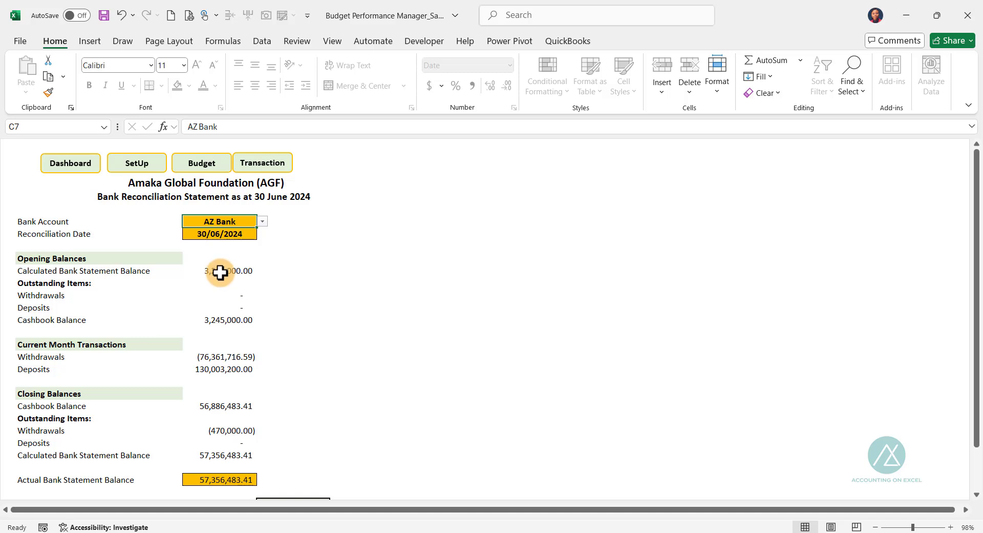
{"action": "scroll", "coordinate": [220, 272], "scroll_direction": "down", "scroll_amount": 2}
{"action": "scroll", "coordinate": [217, 274], "scroll_direction": "up", "scroll_amount": 2}
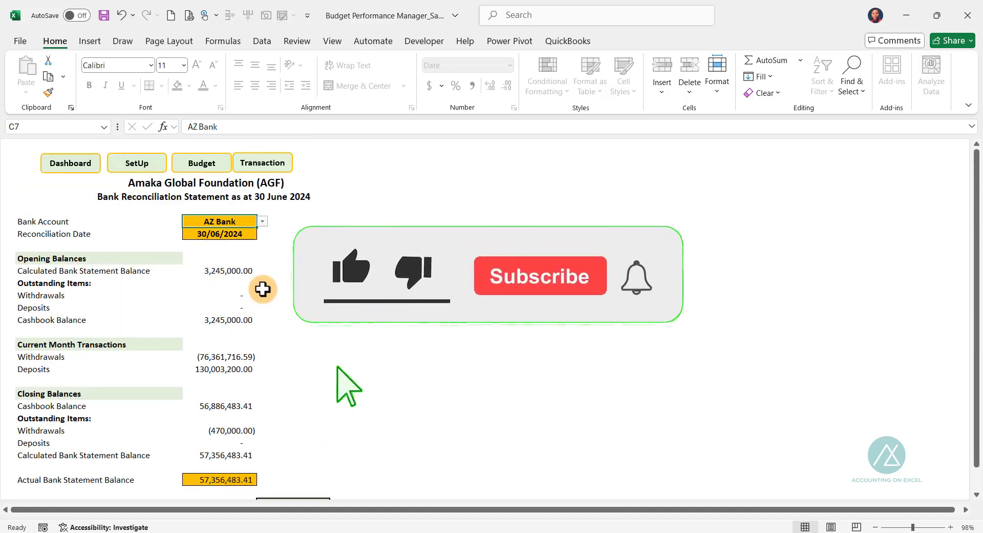